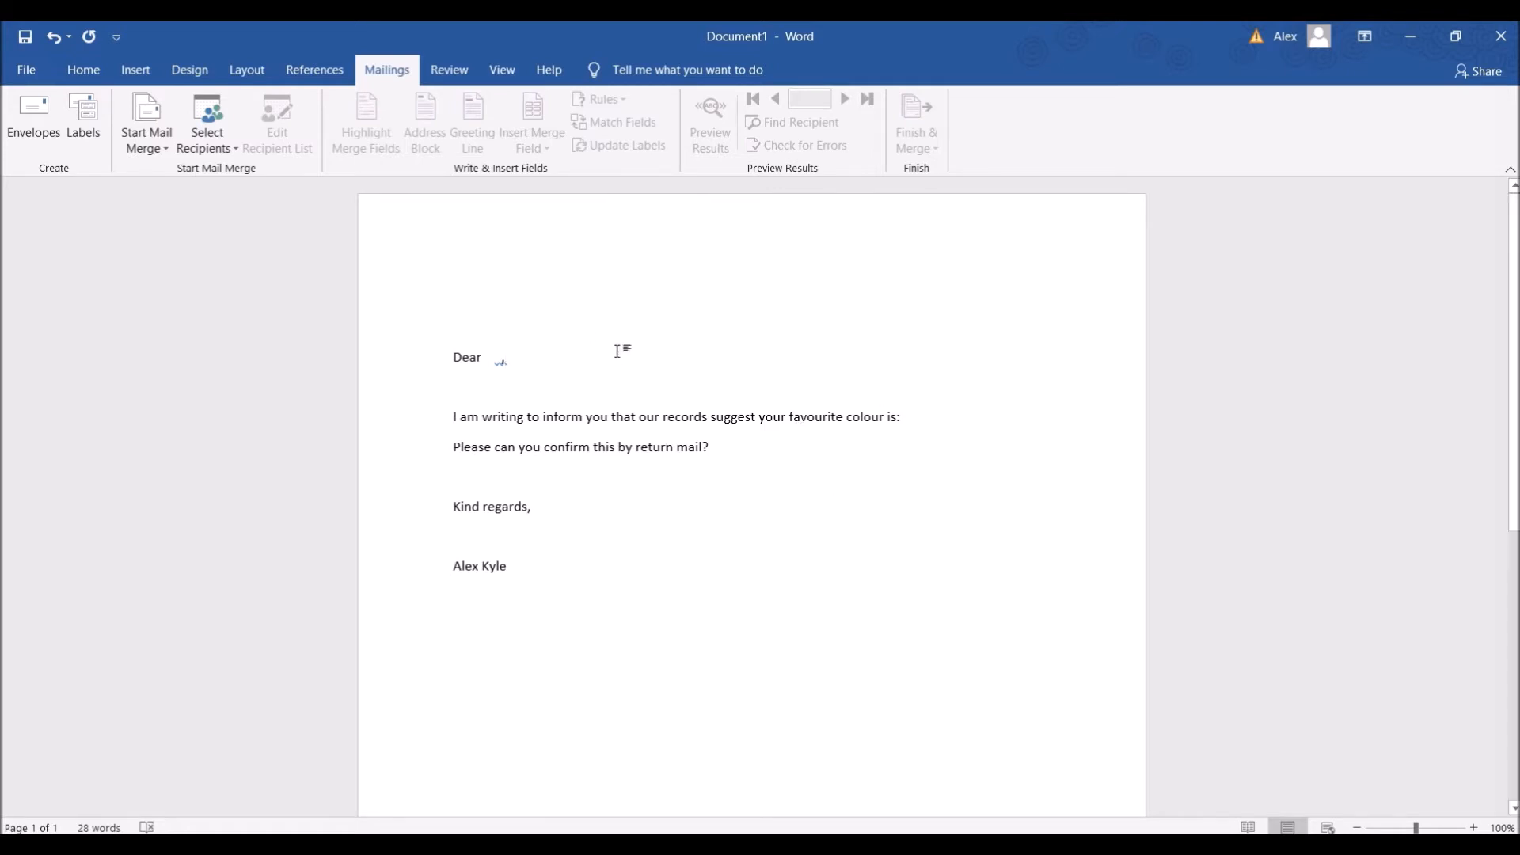
scroll(732, 432, down, 1)
scroll(713, 434, up, 1)
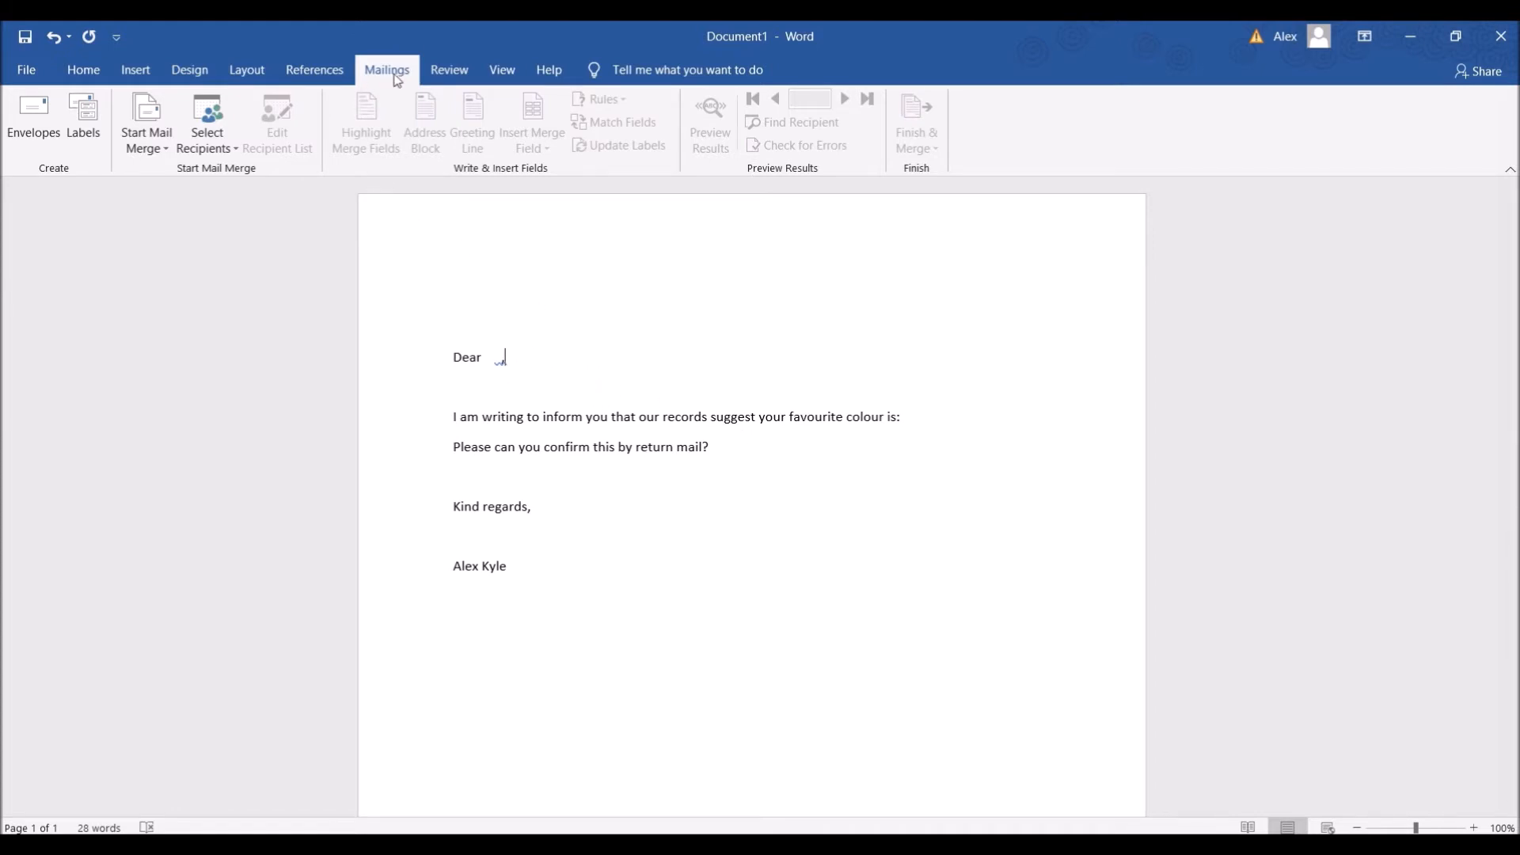
click(83, 69)
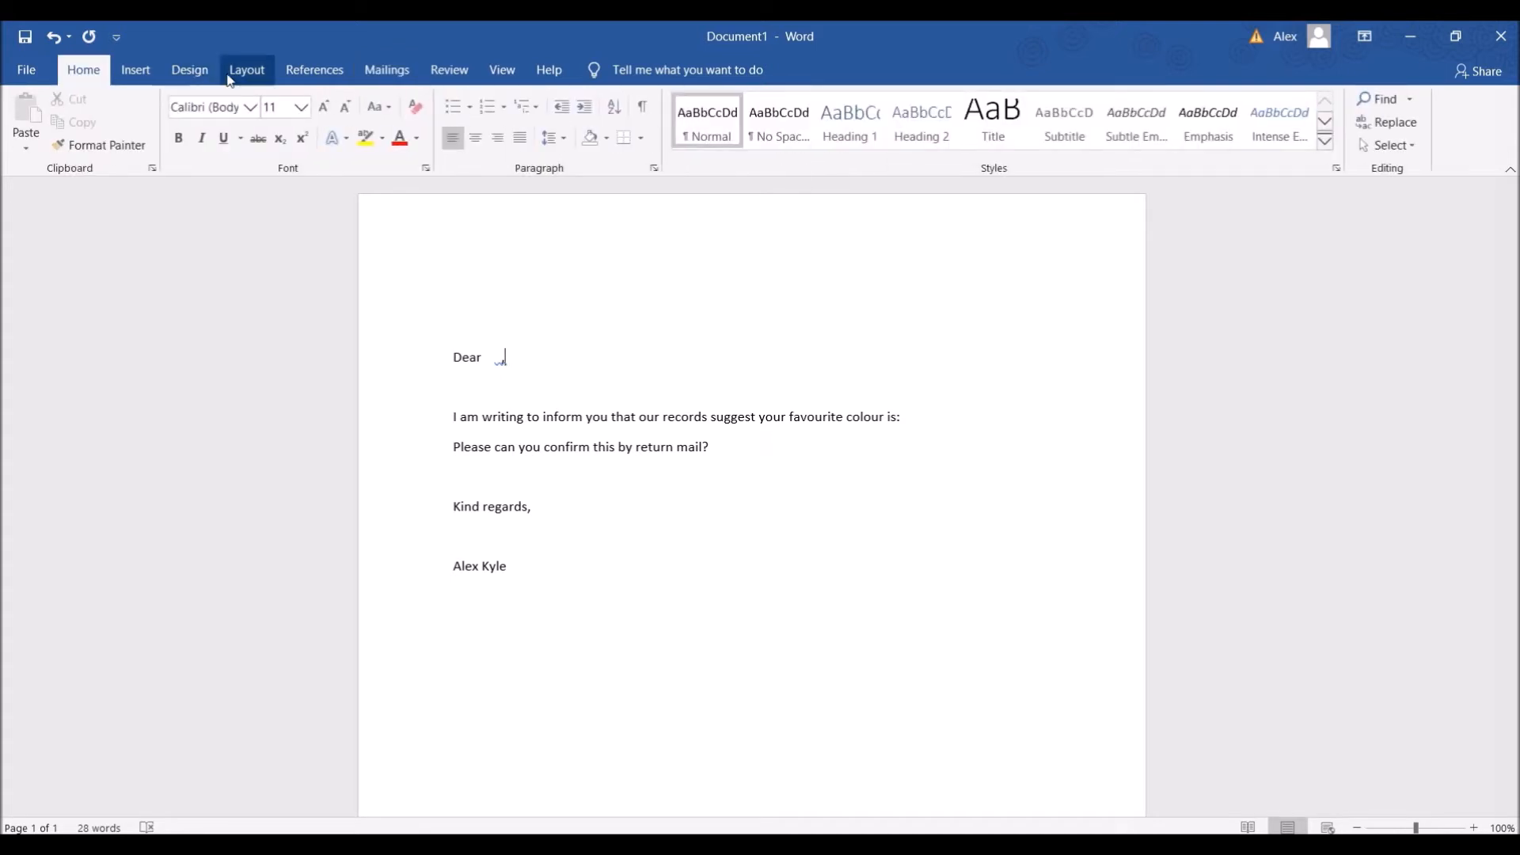
click(417, 76)
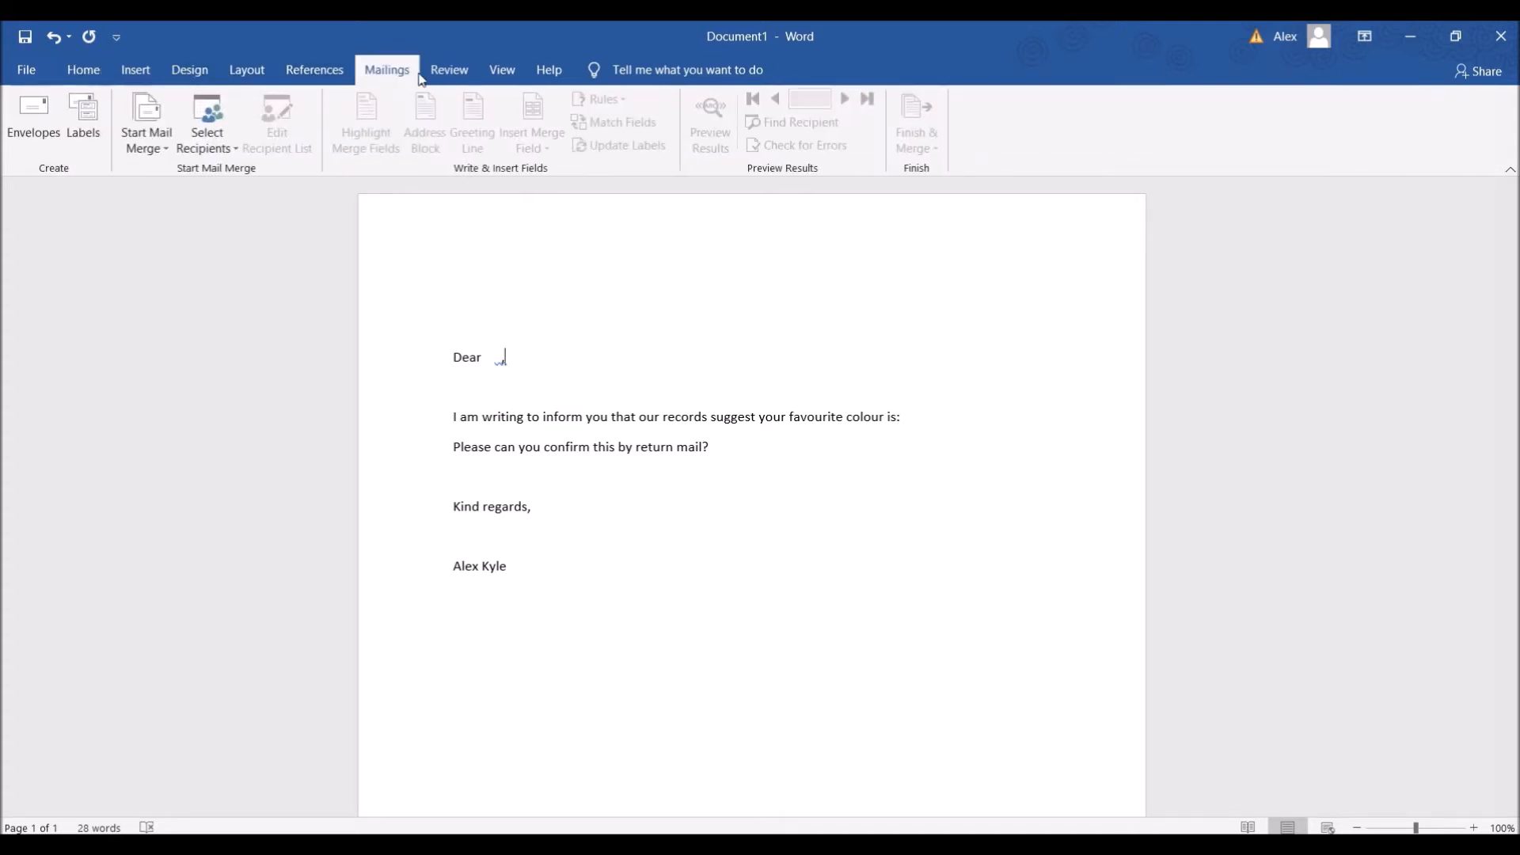
Start the step-by-step mail merge wizard for letters, use the current document, and advance to recipient selection.
click(172, 156)
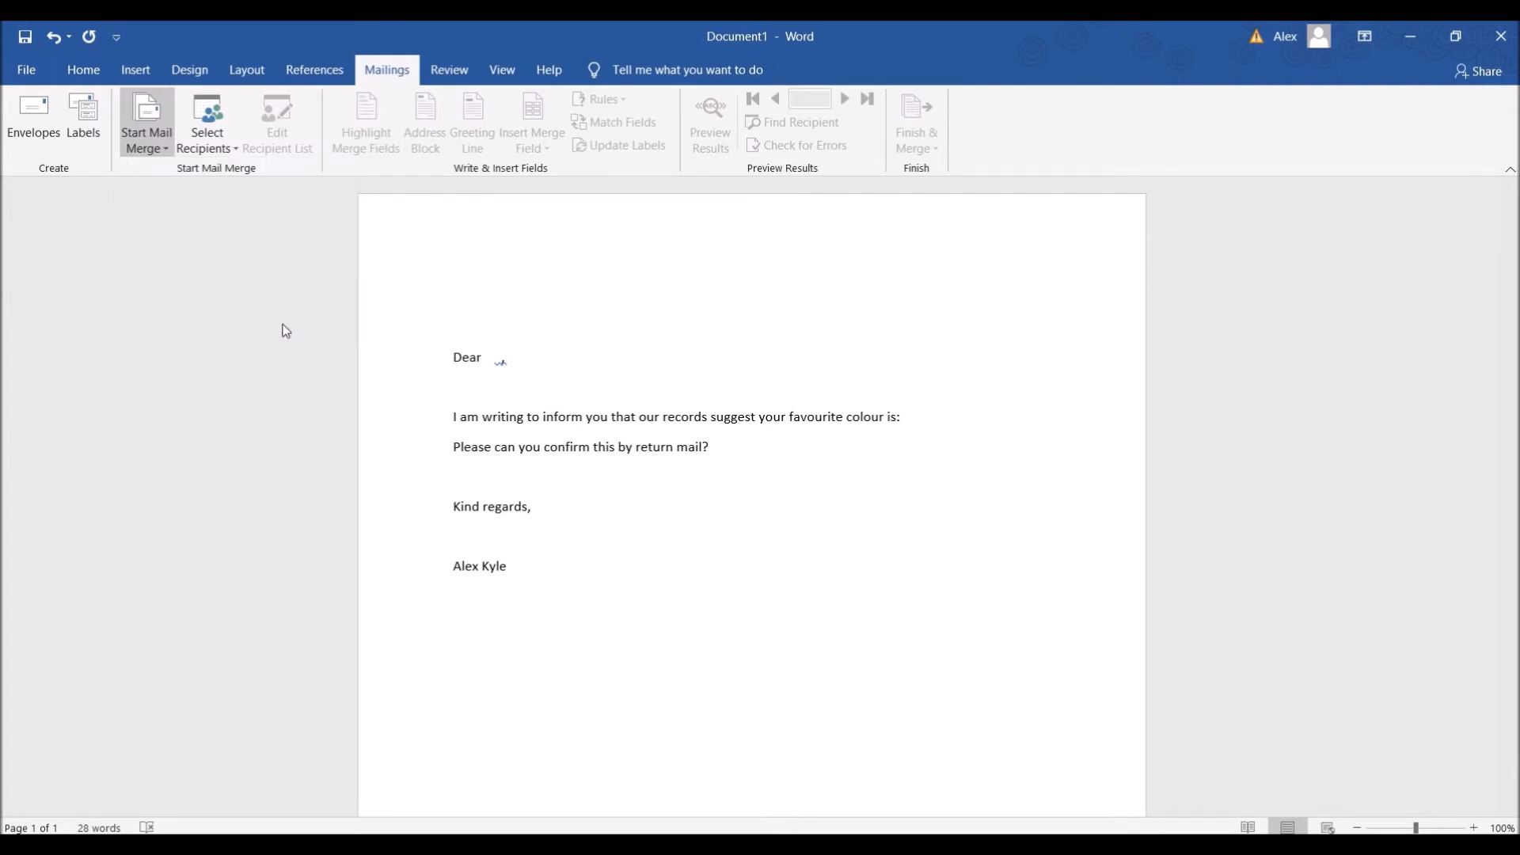
click(286, 331)
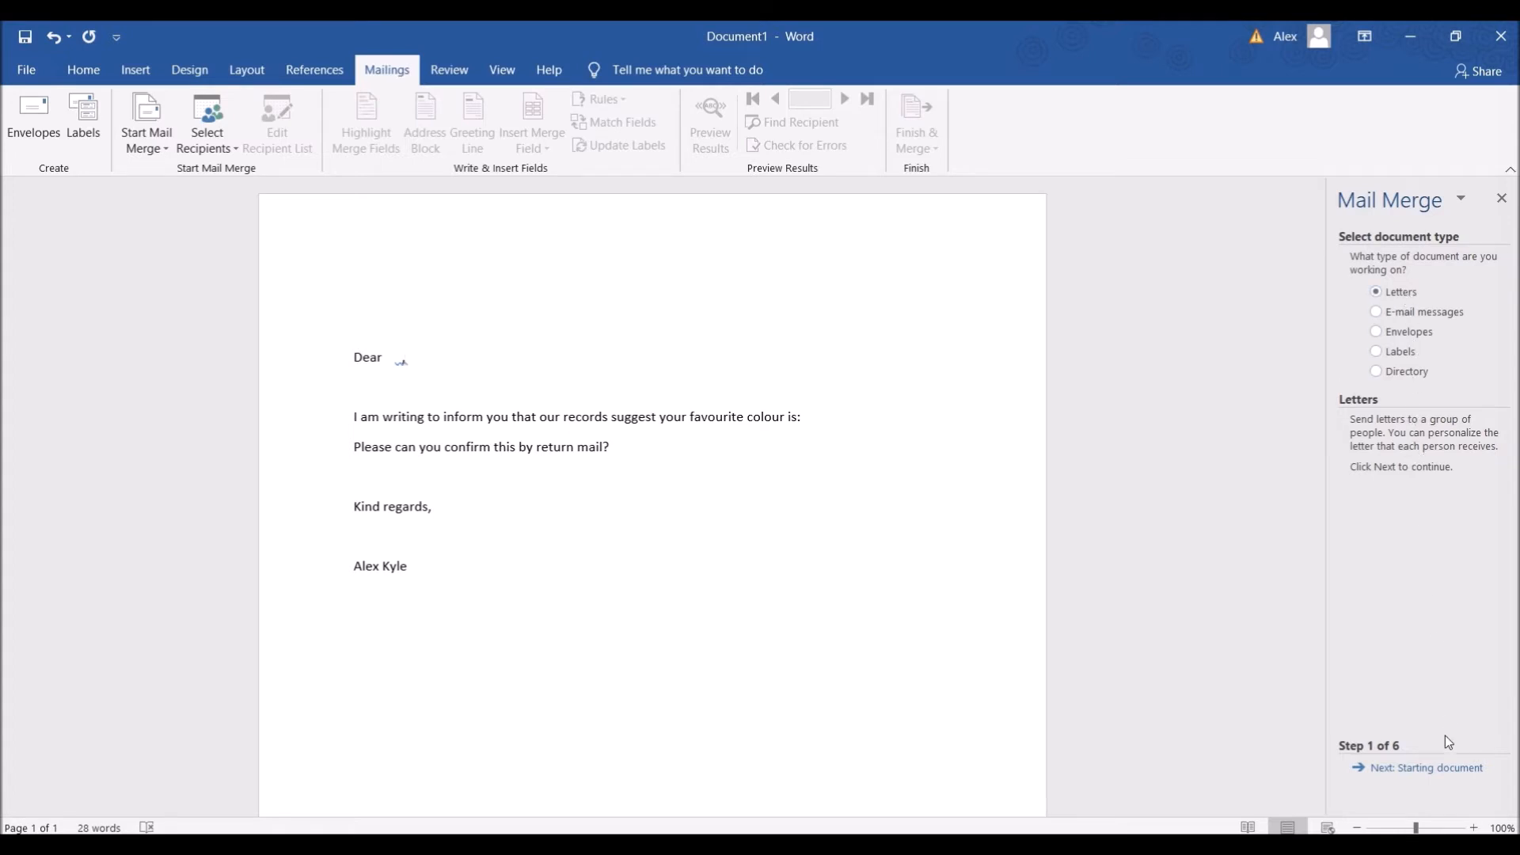
click(1413, 778)
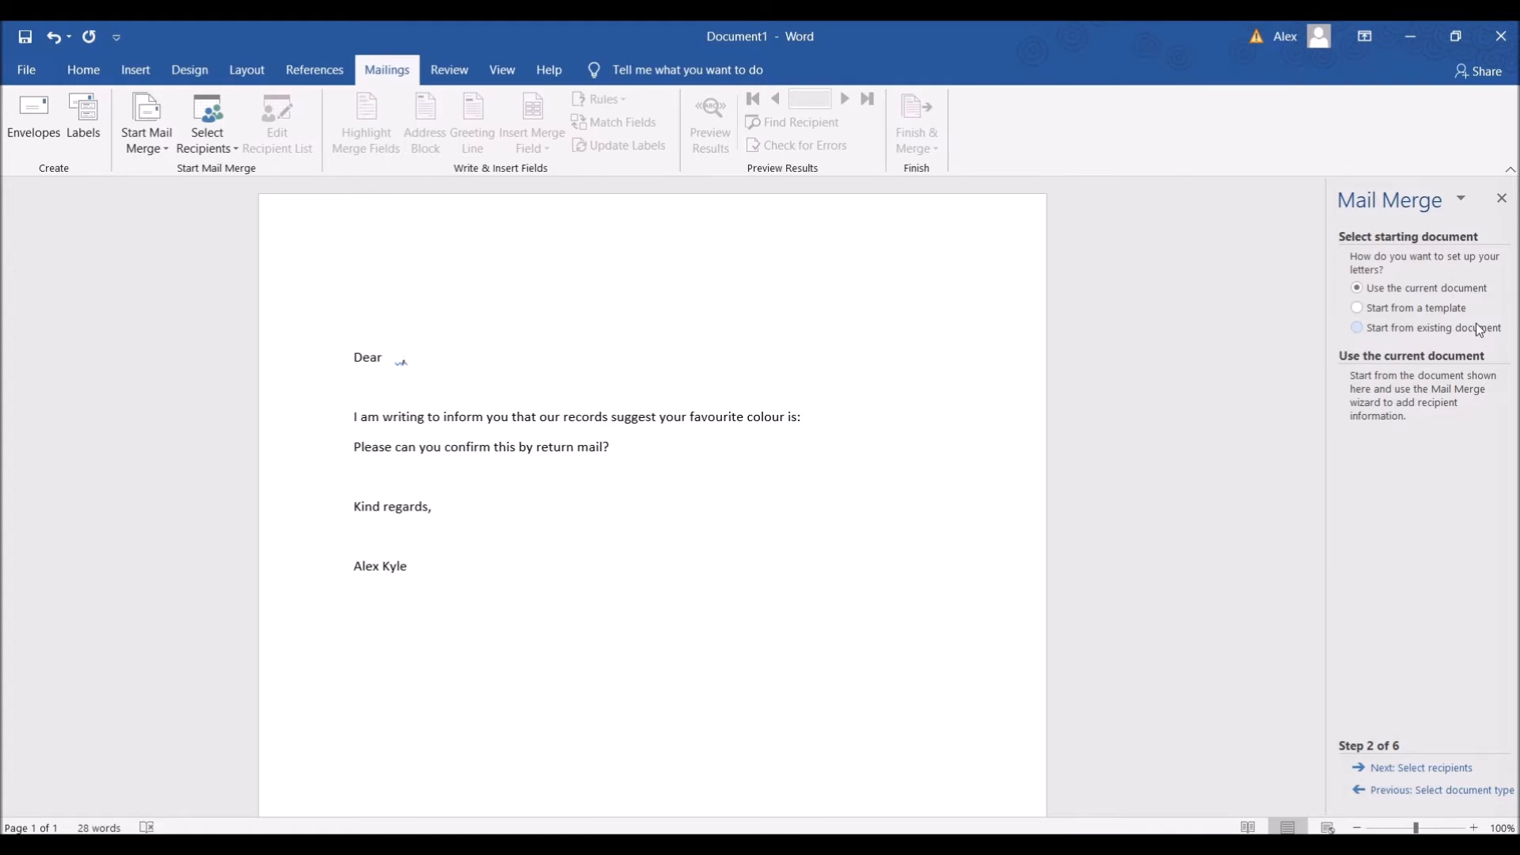
click(1429, 768)
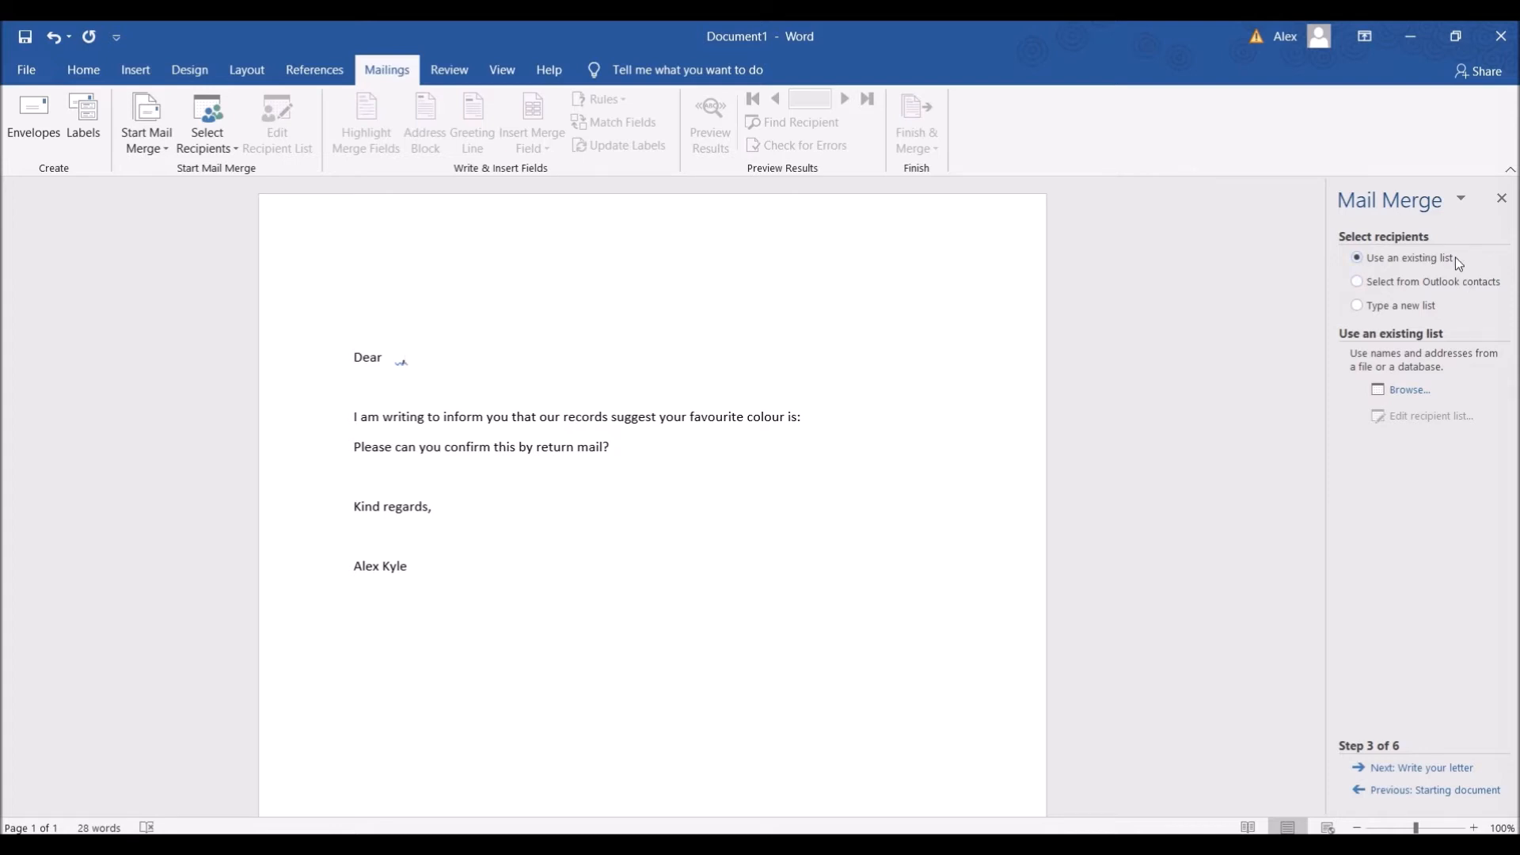
Load the existing recipient list "import mail merge.csv" from the "Working on" folder on the Desktop.
click(1410, 391)
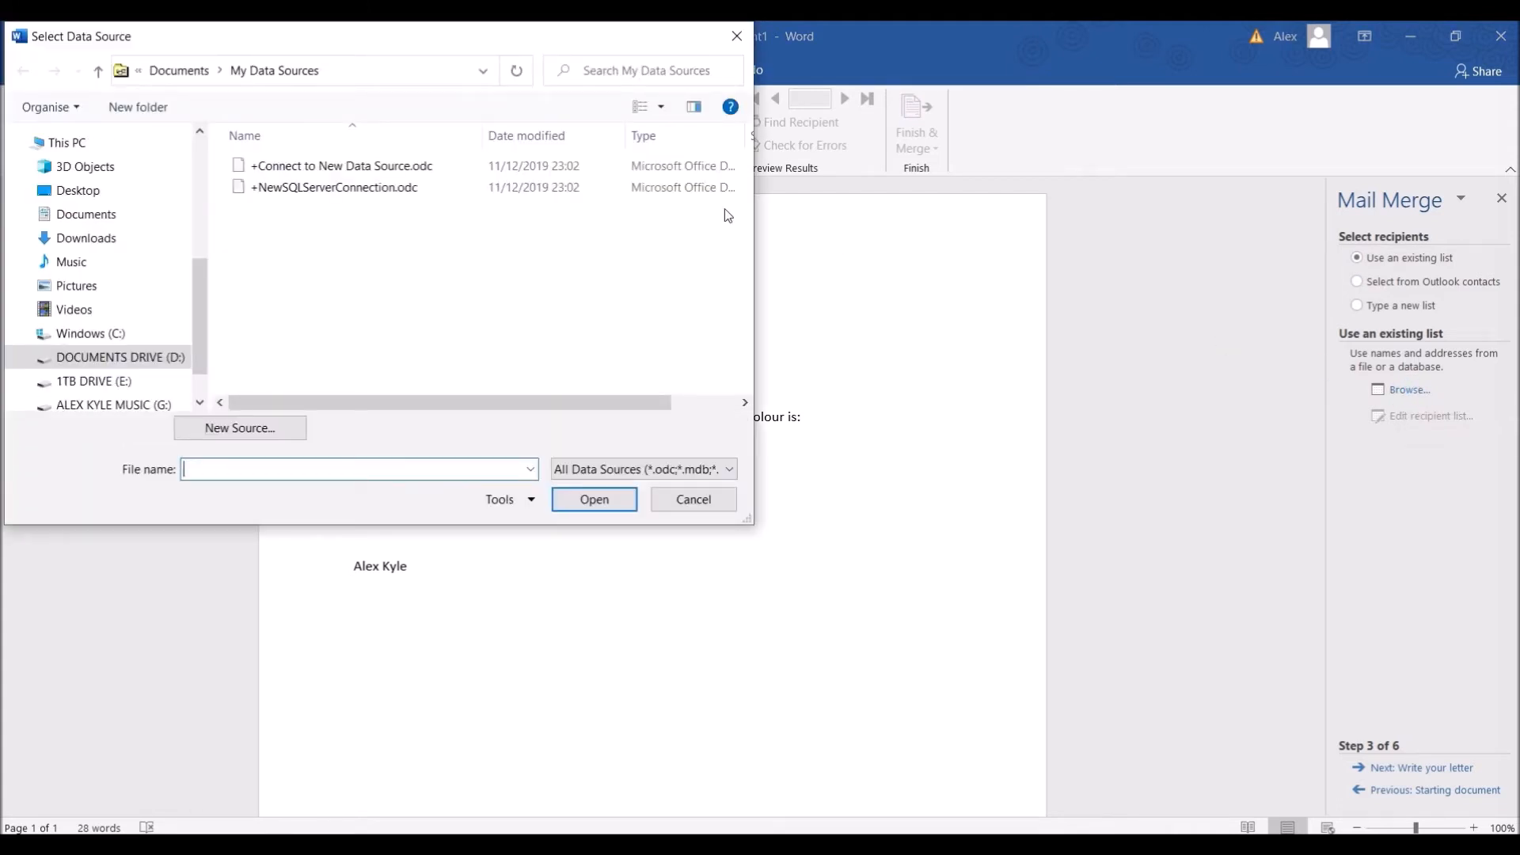
click(104, 189)
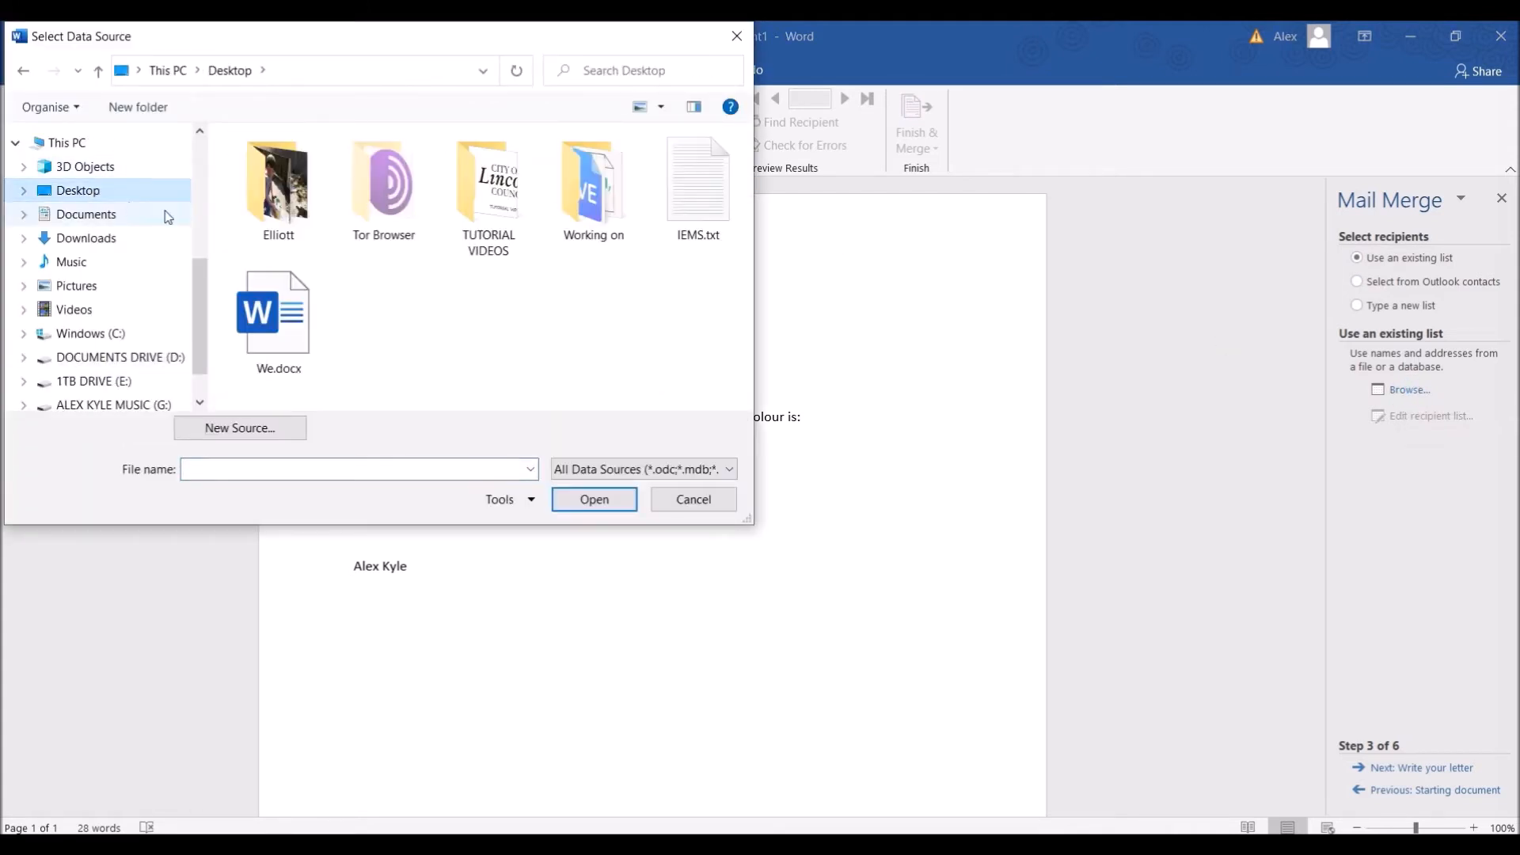
double_click(591, 222)
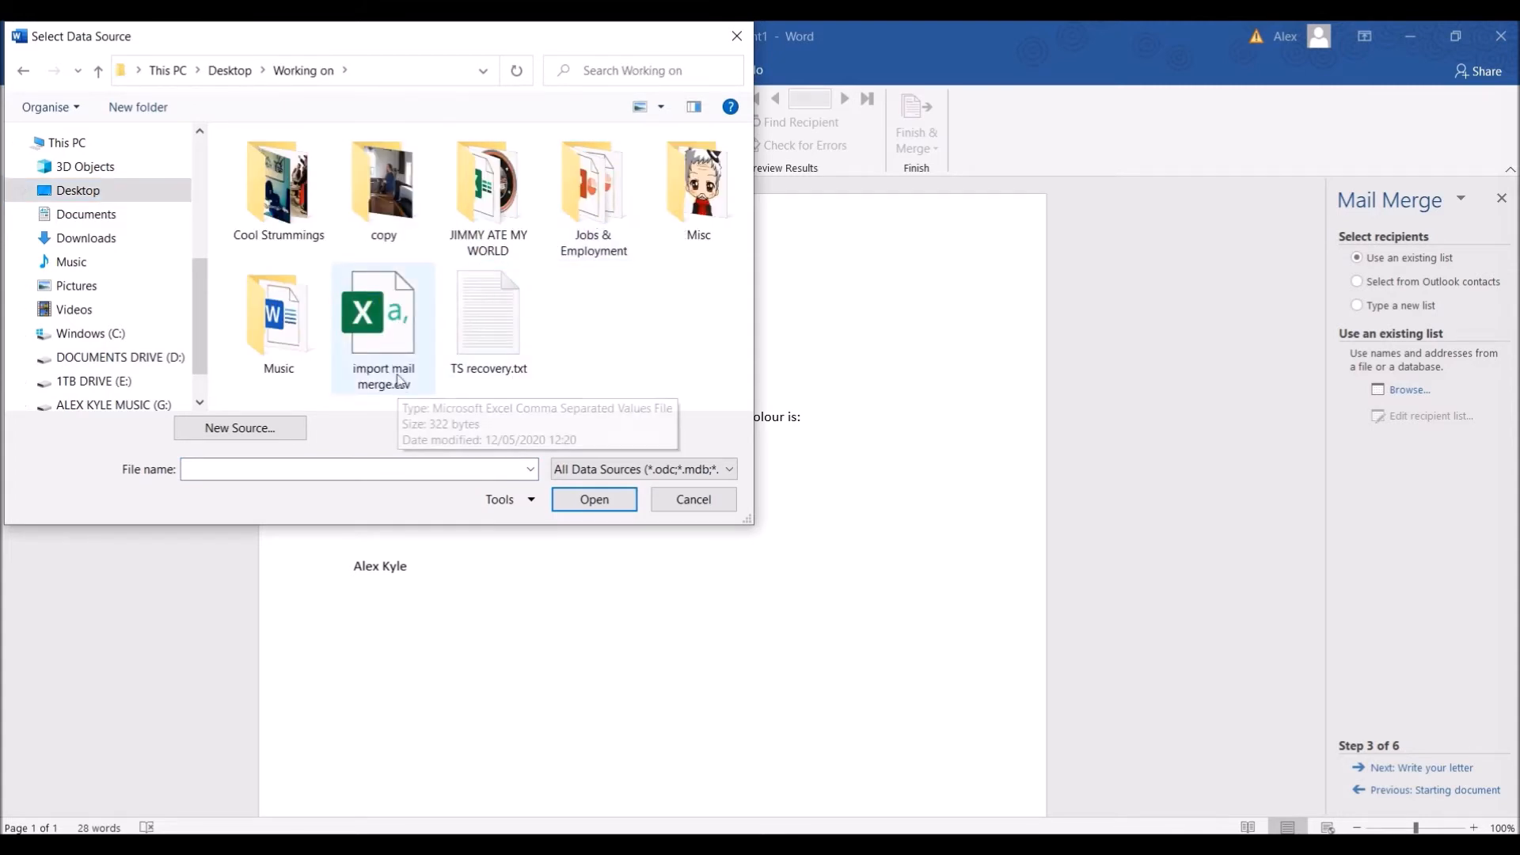
double_click(394, 331)
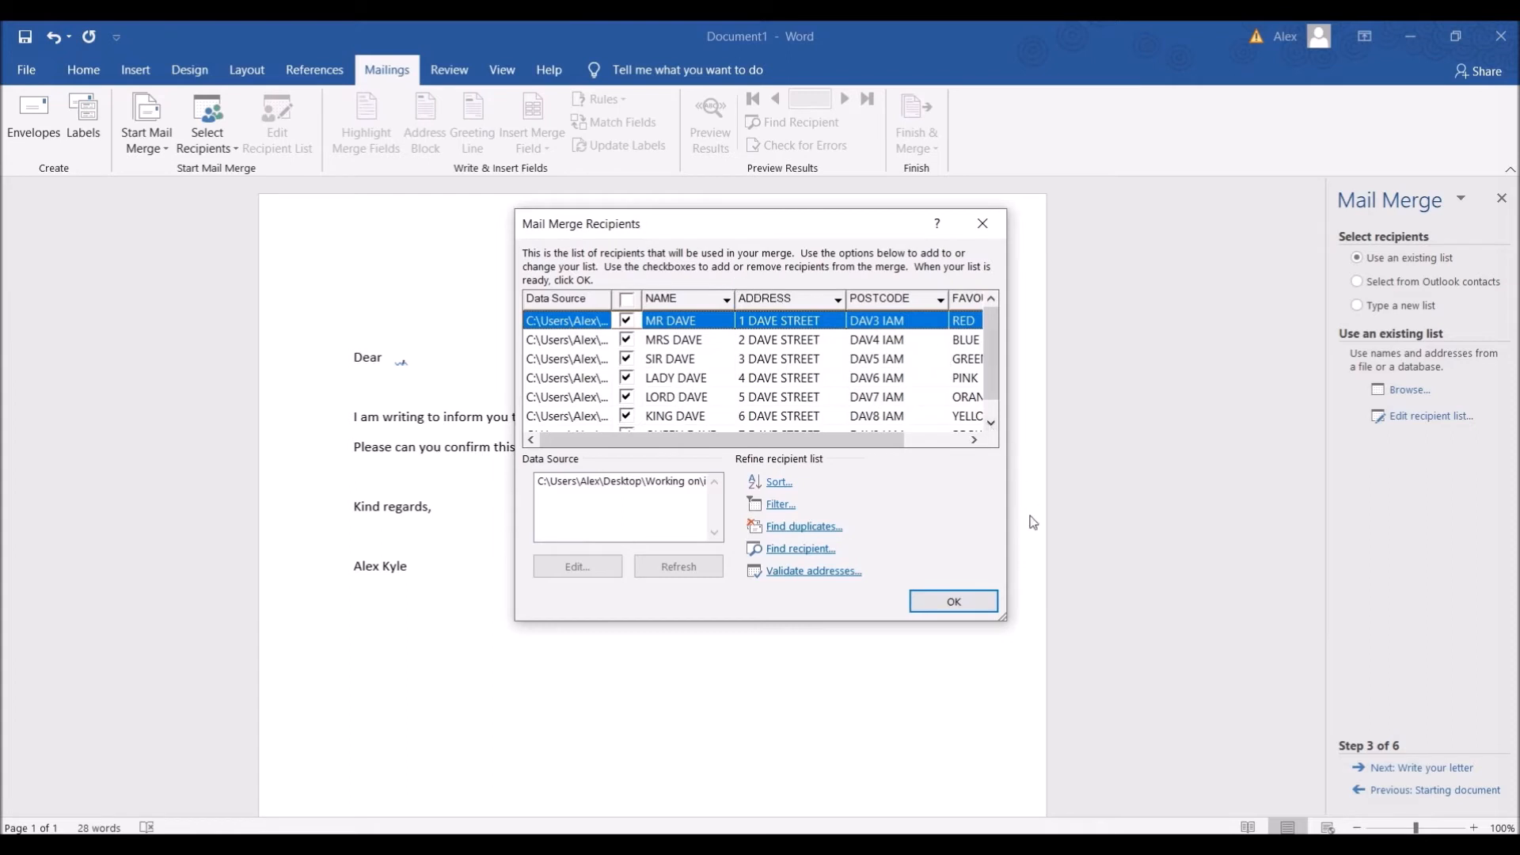
Enlarge the recipients dialog and widen the FAVOURITE_COLOUR and POSTCODE columns so all data fits.
drag(1000, 617, 1310, 687)
drag(1060, 285, 1169, 286)
drag(949, 279, 982, 280)
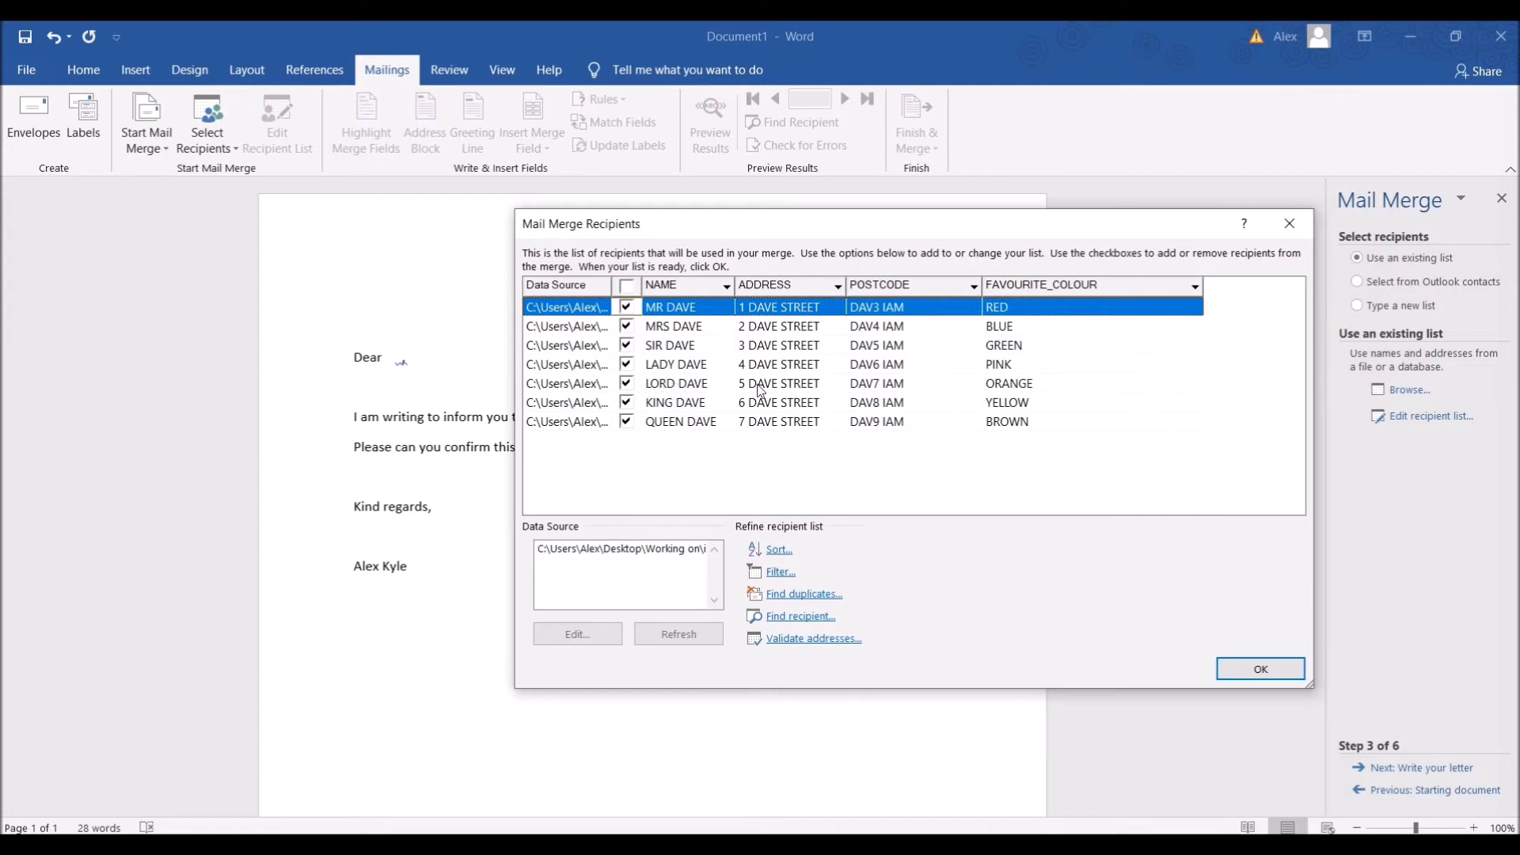
Exclude the last three recipients in the list from the merge.
click(626, 384)
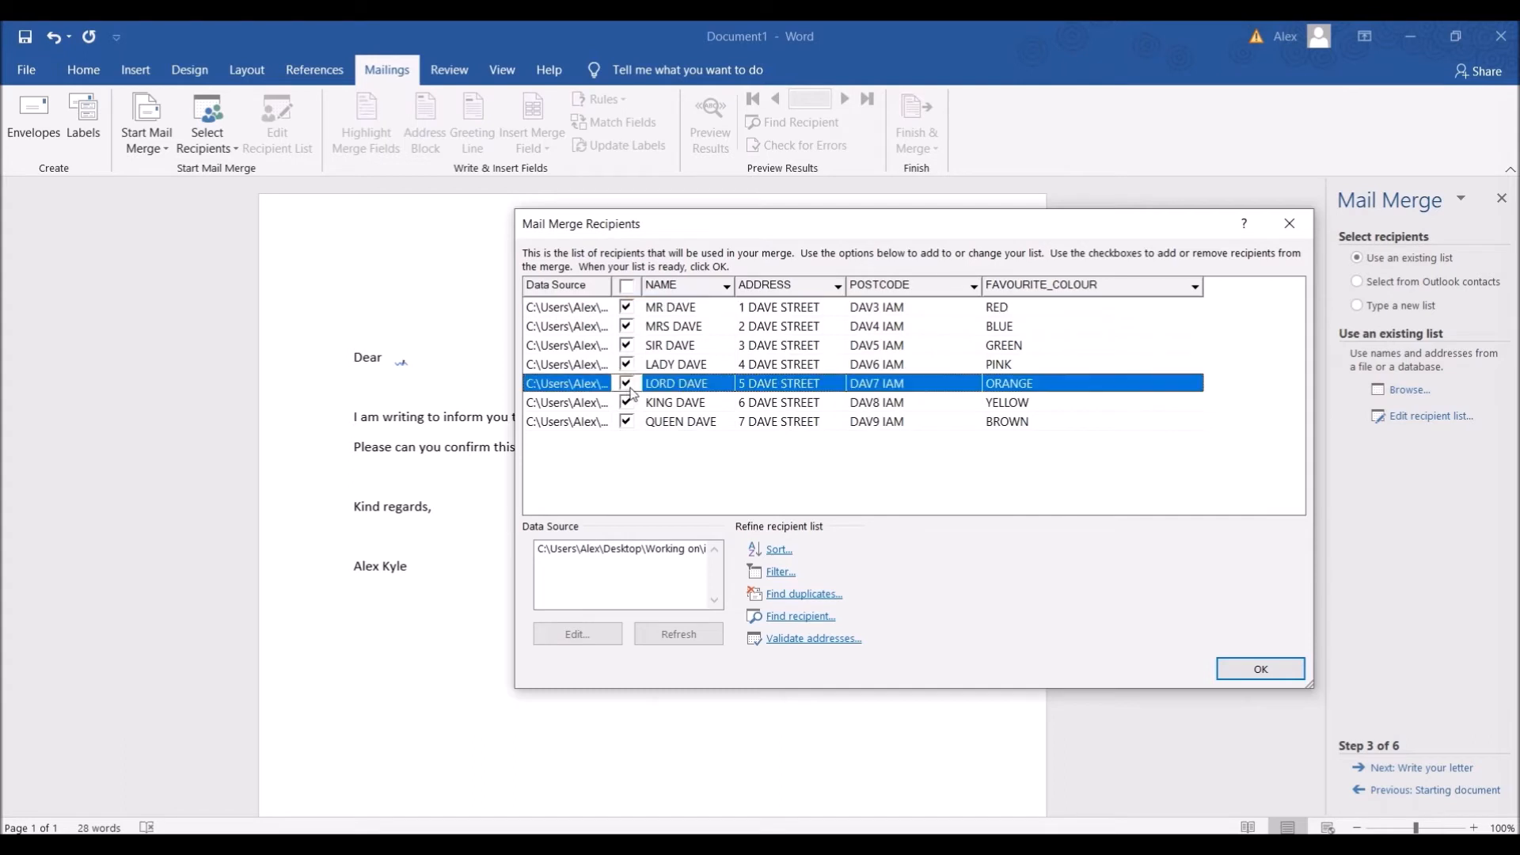
click(626, 402)
click(626, 421)
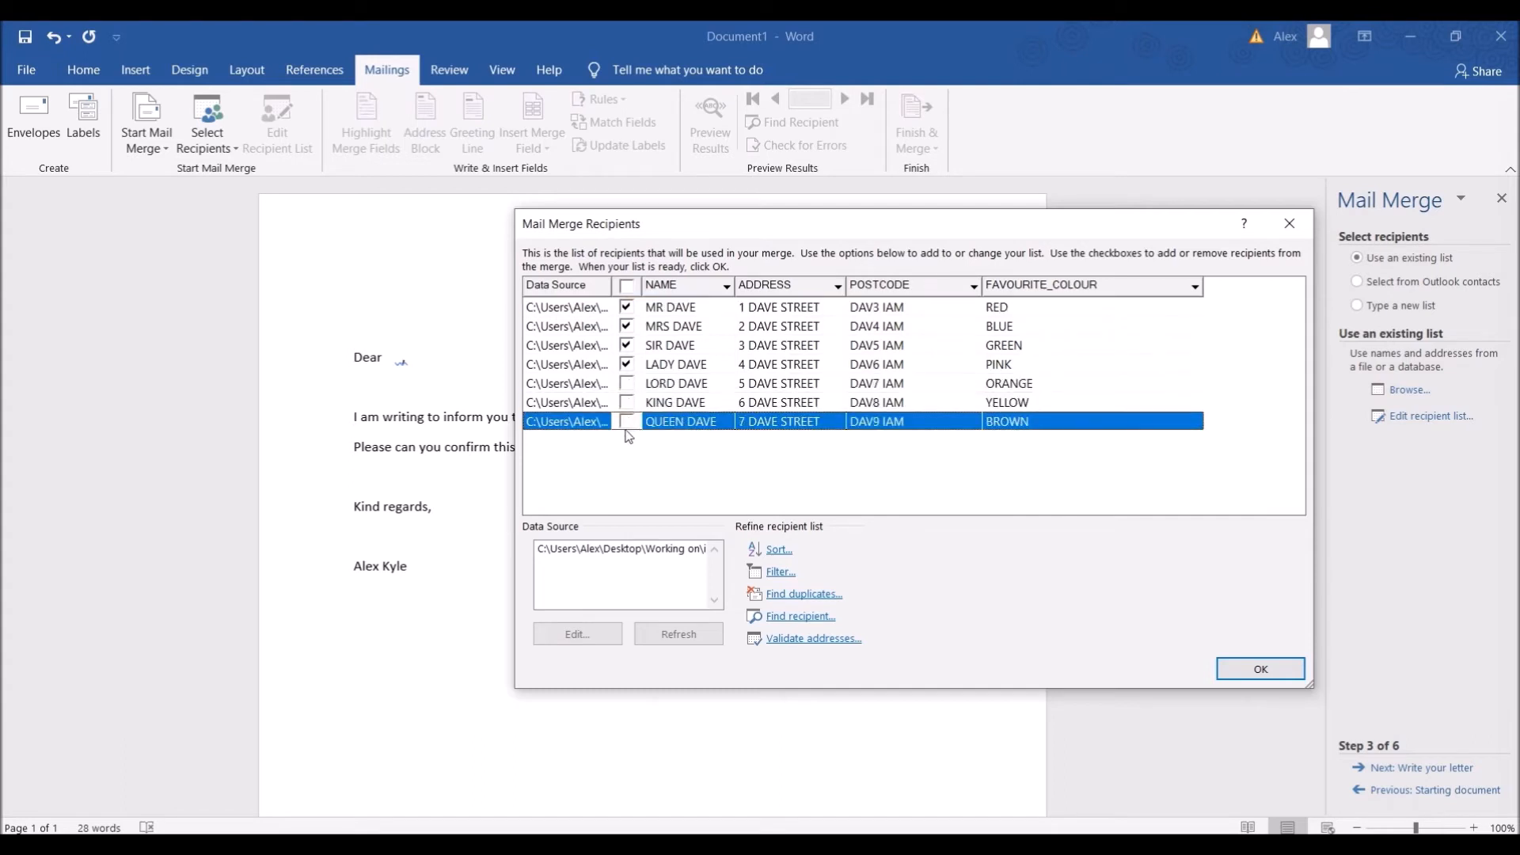
Include the last three recipients in the merge again.
click(627, 384)
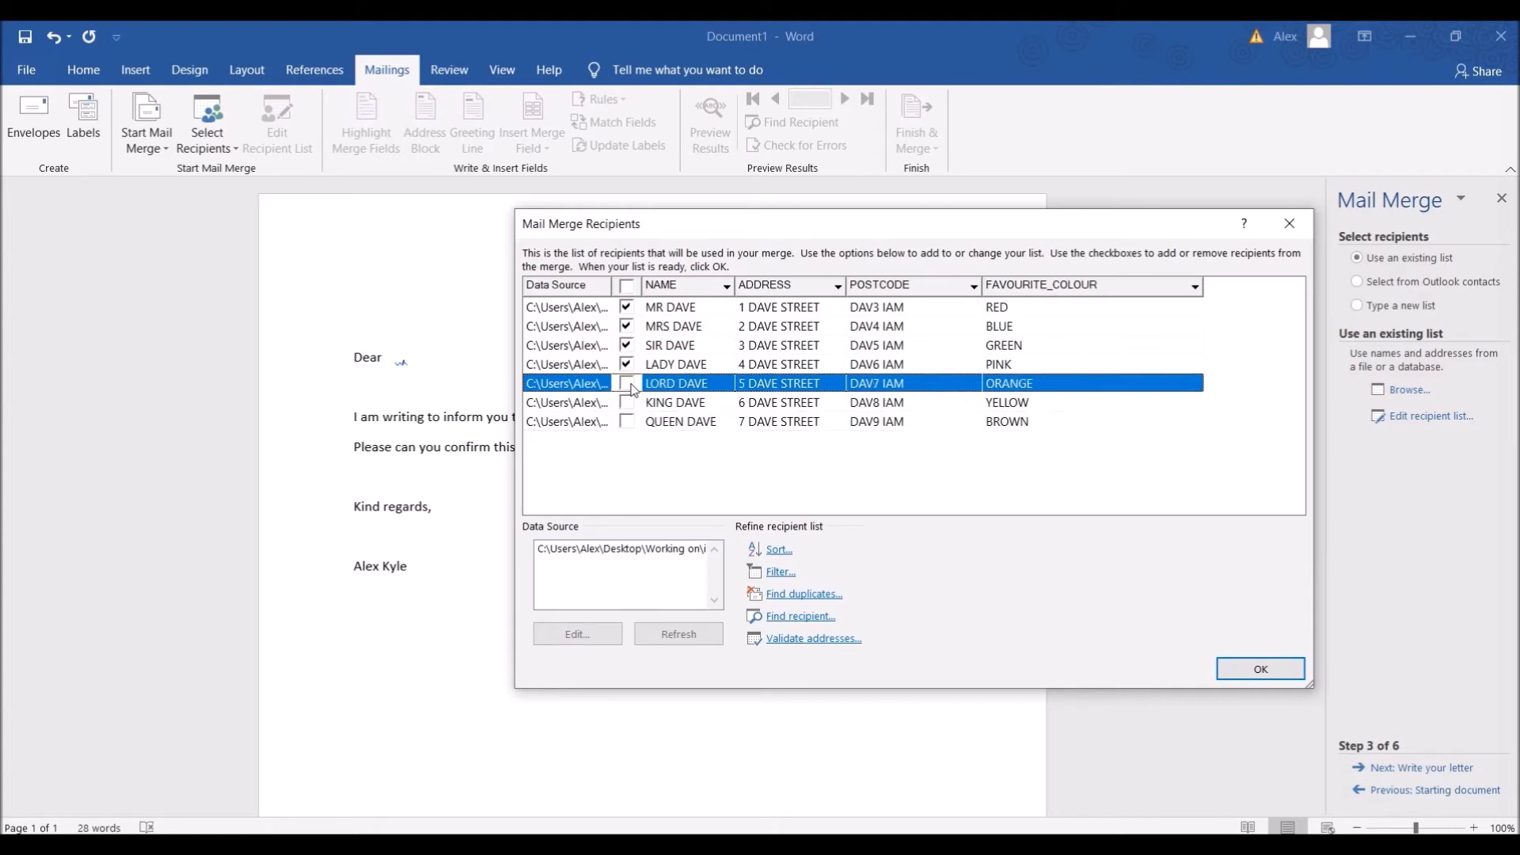
click(626, 402)
click(626, 421)
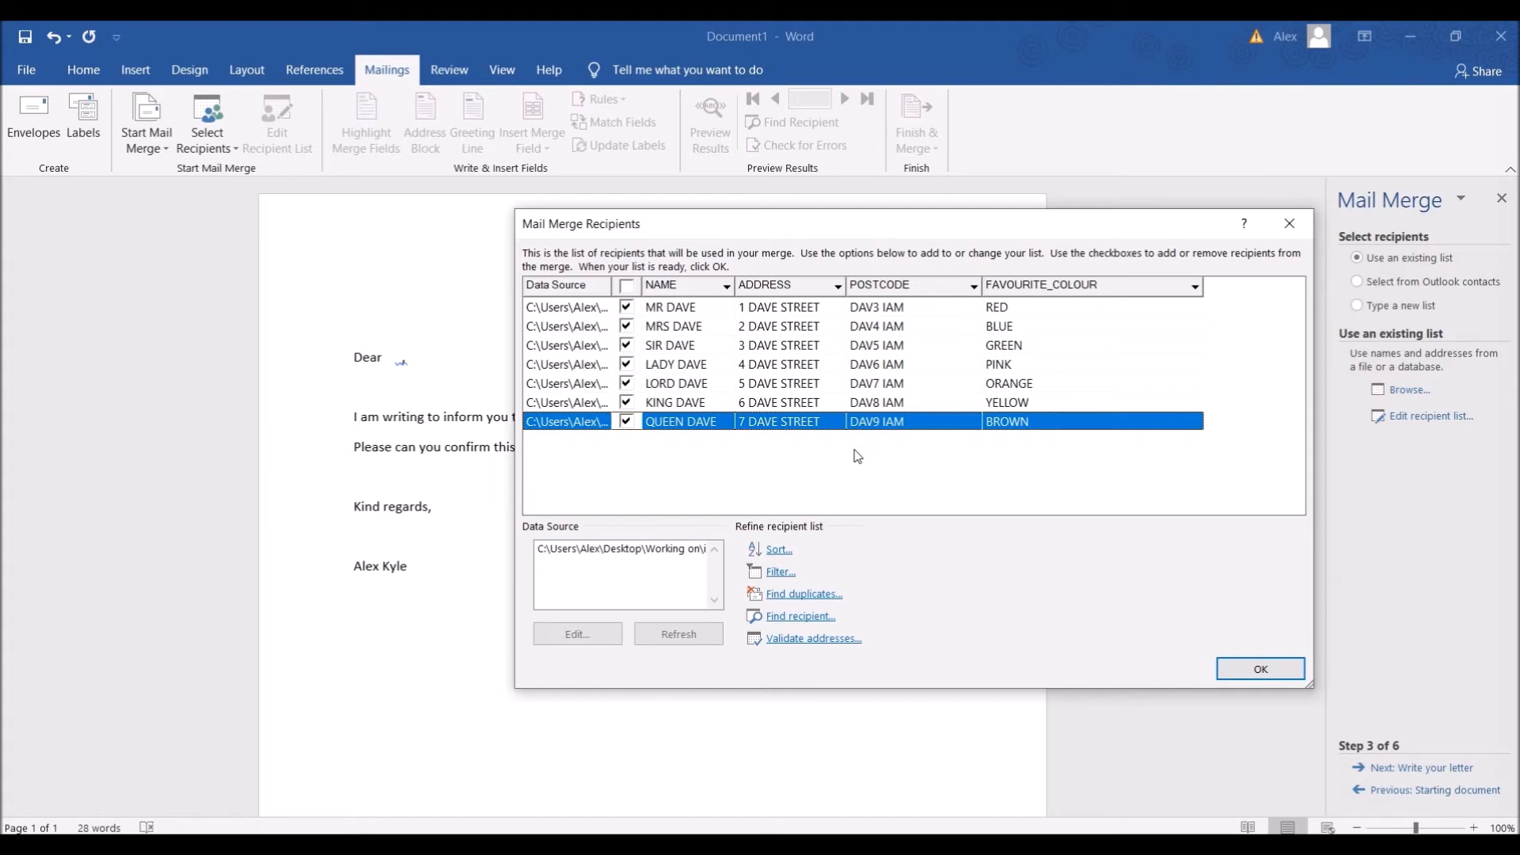
Filter the recipient list to records whose FAVOURITE_COLOUR is equal to RED.
click(781, 573)
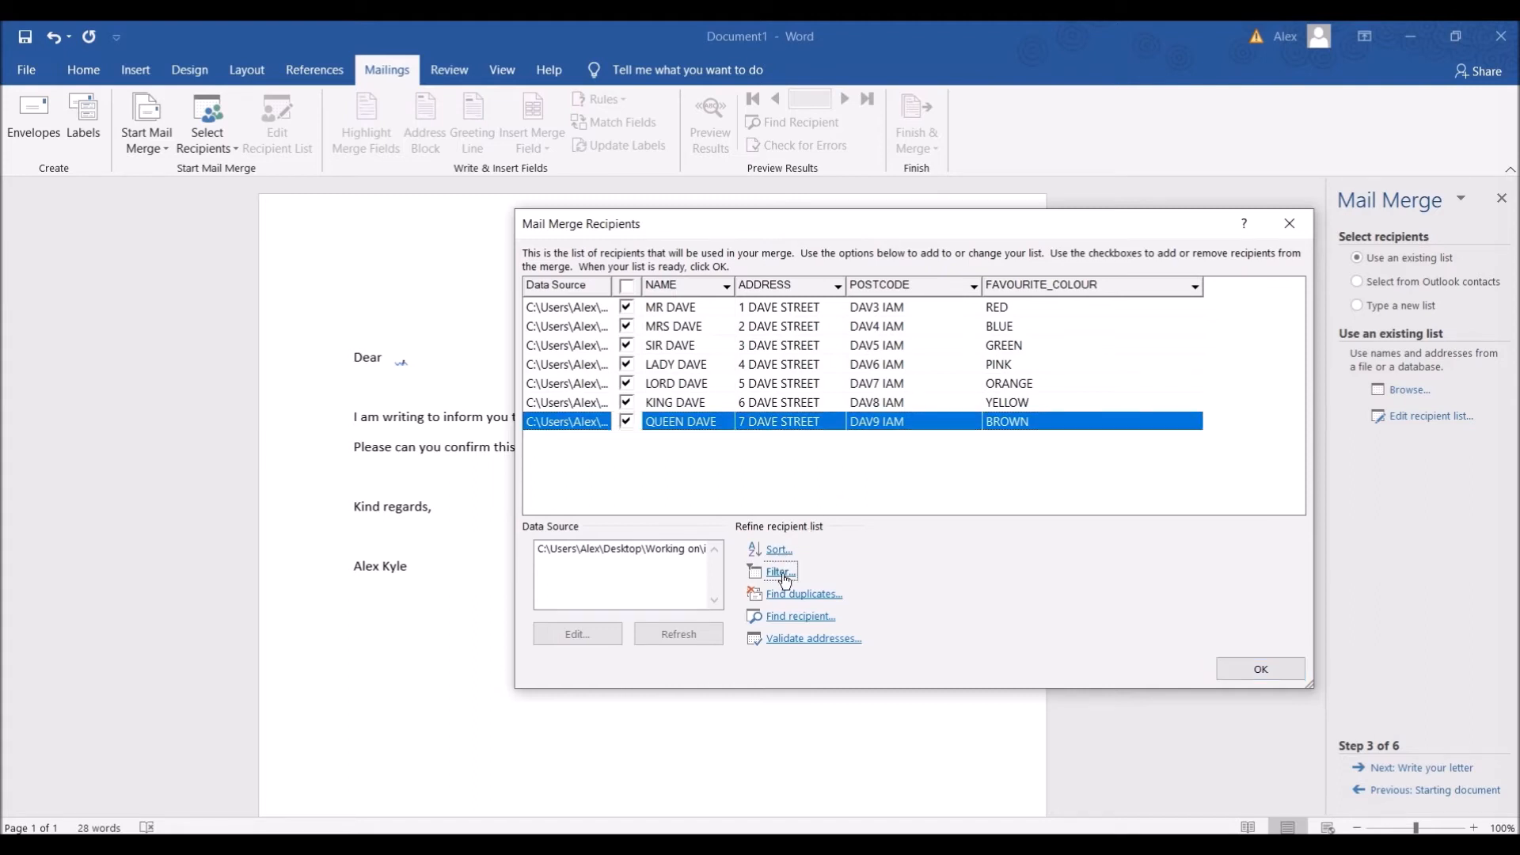
click(696, 368)
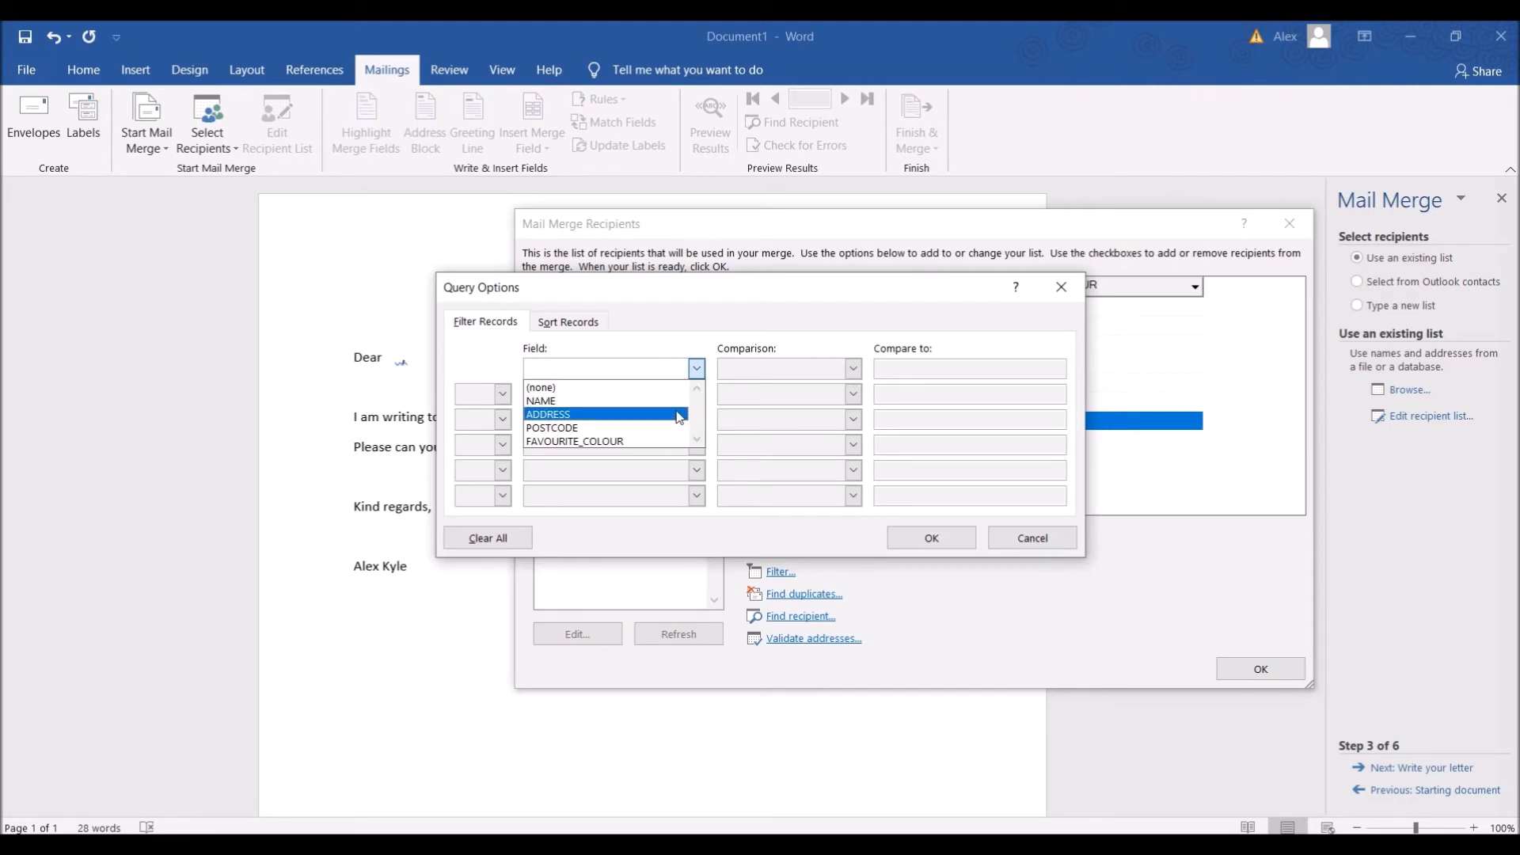
click(678, 441)
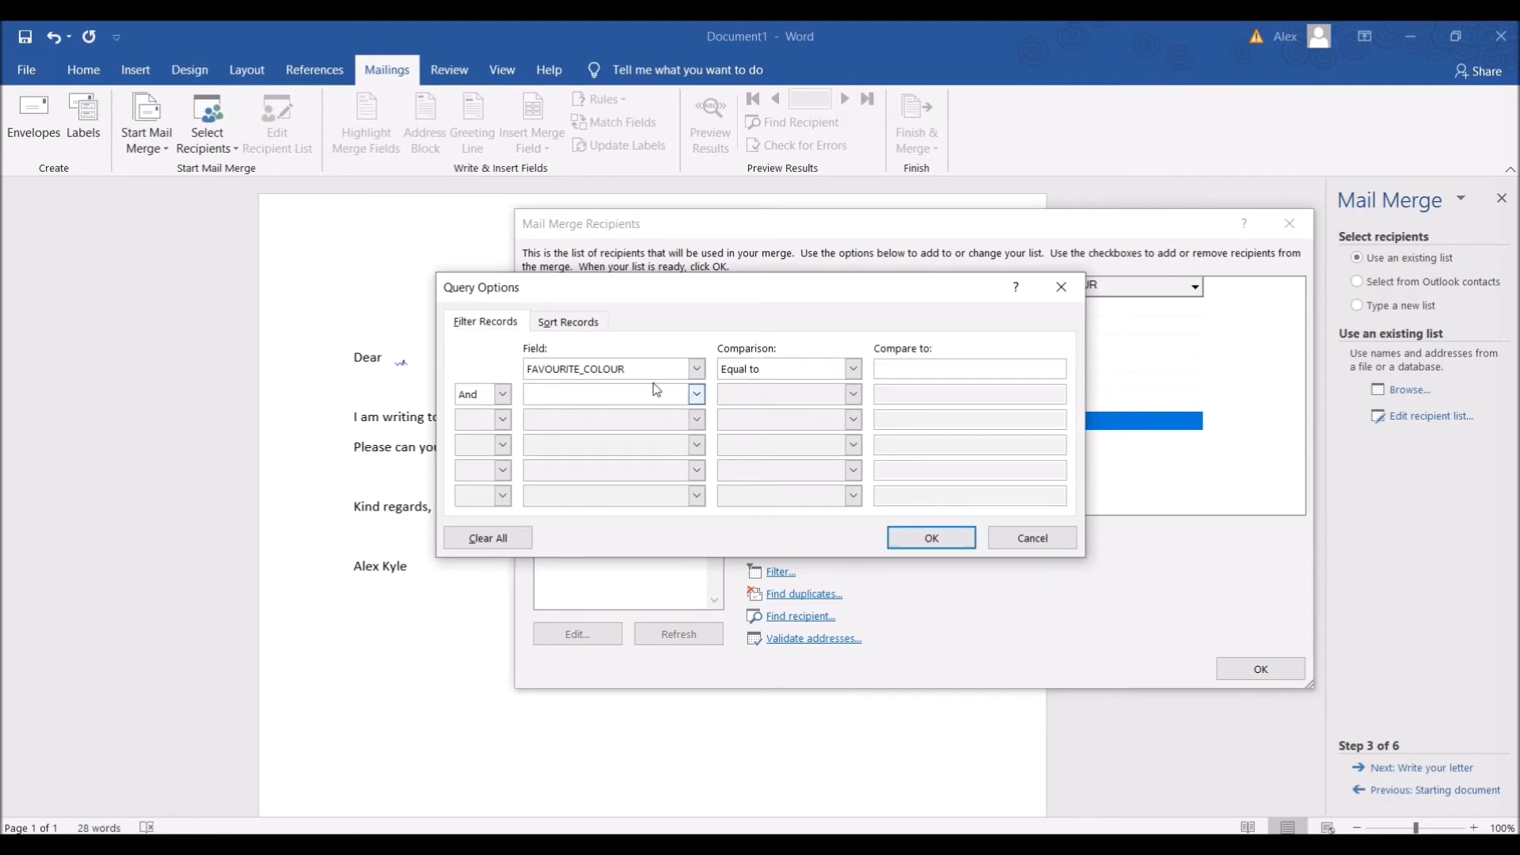
click(778, 375)
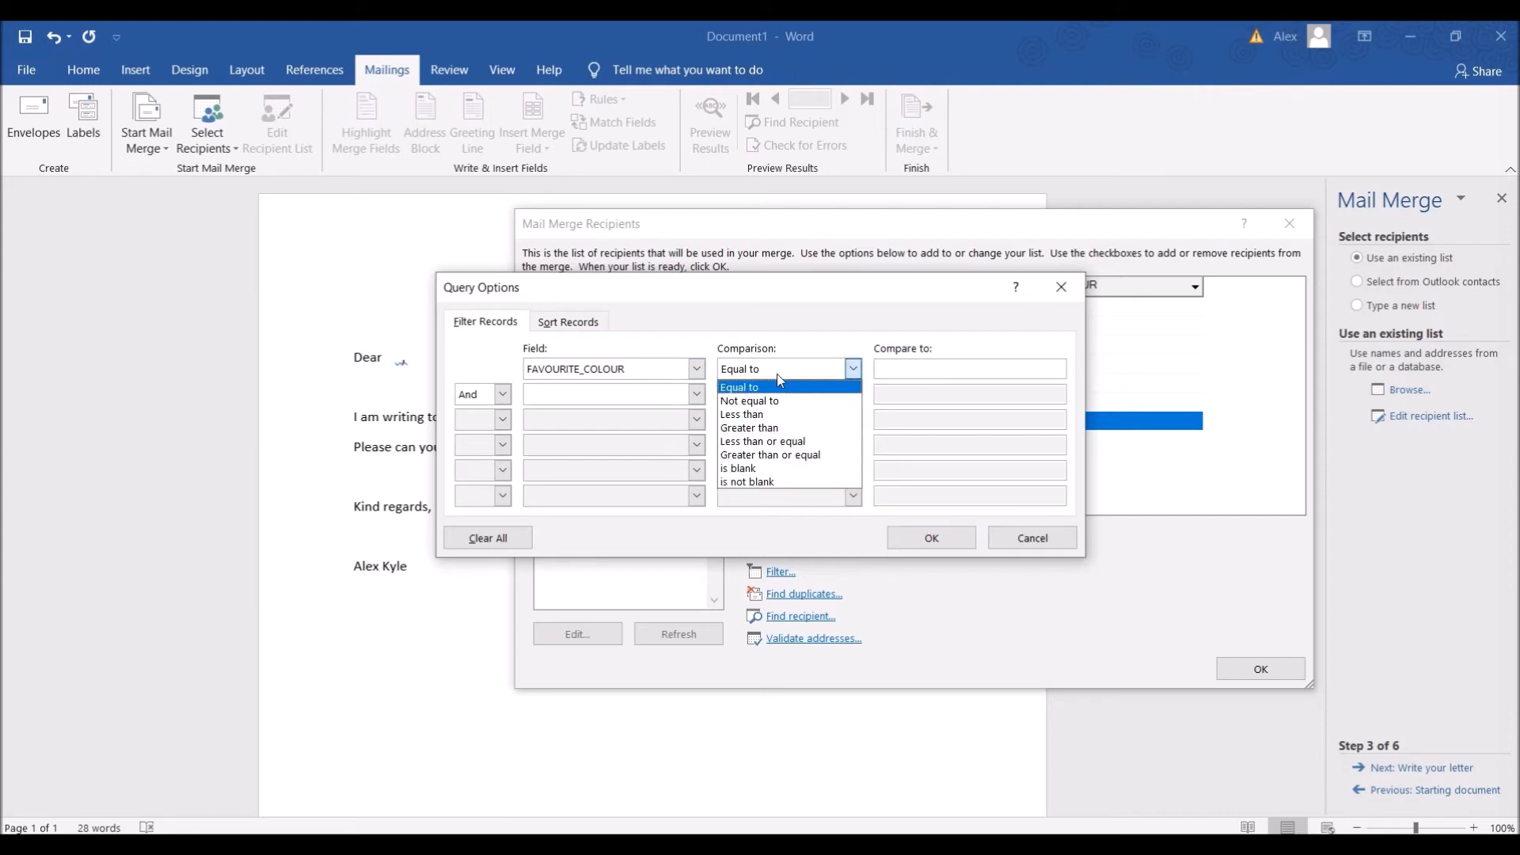
click(774, 388)
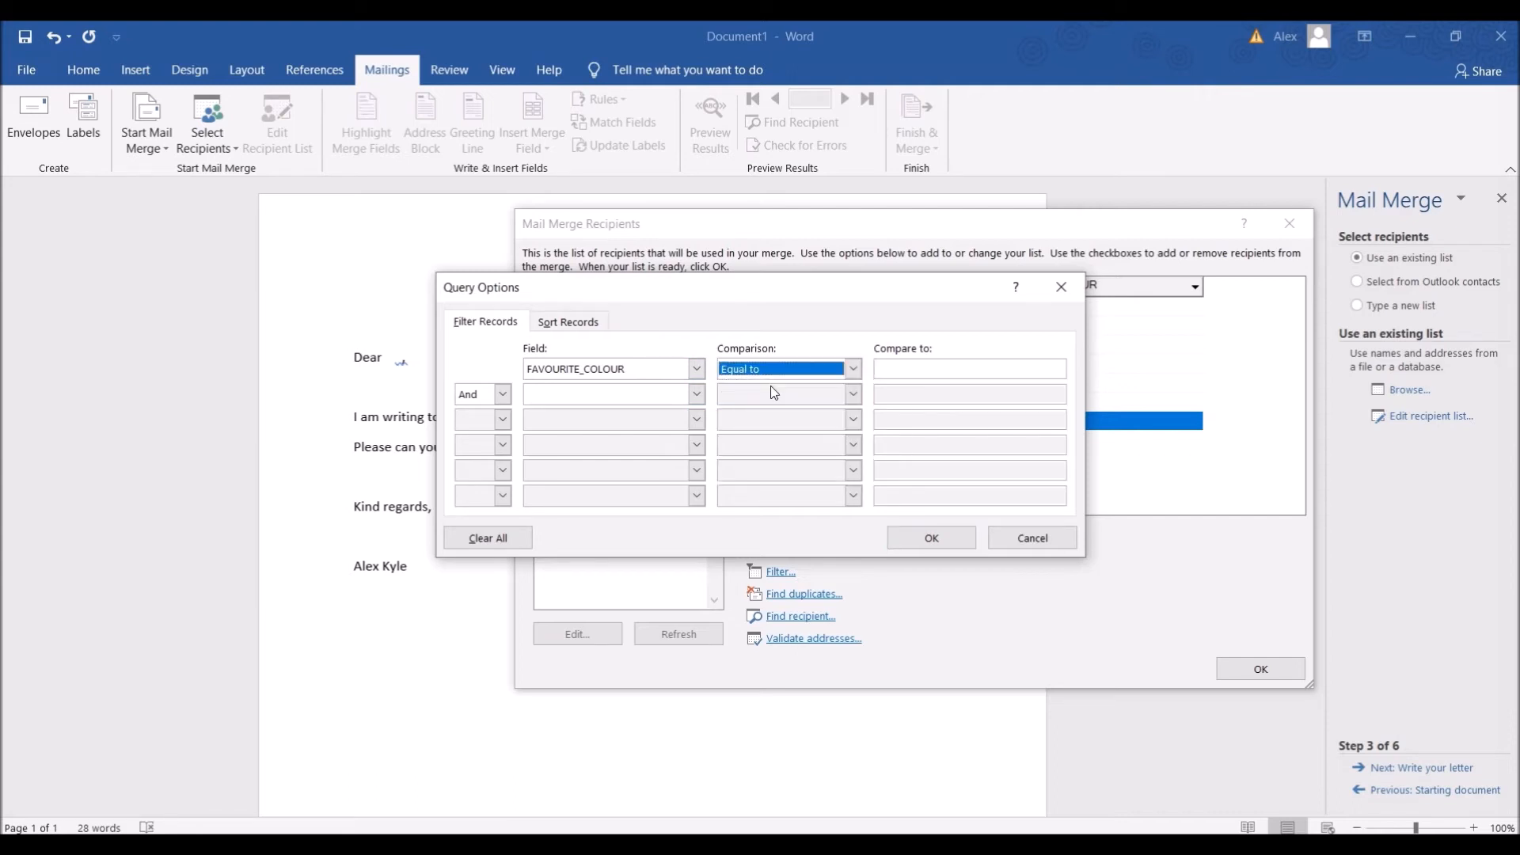
click(916, 375)
text(RED)
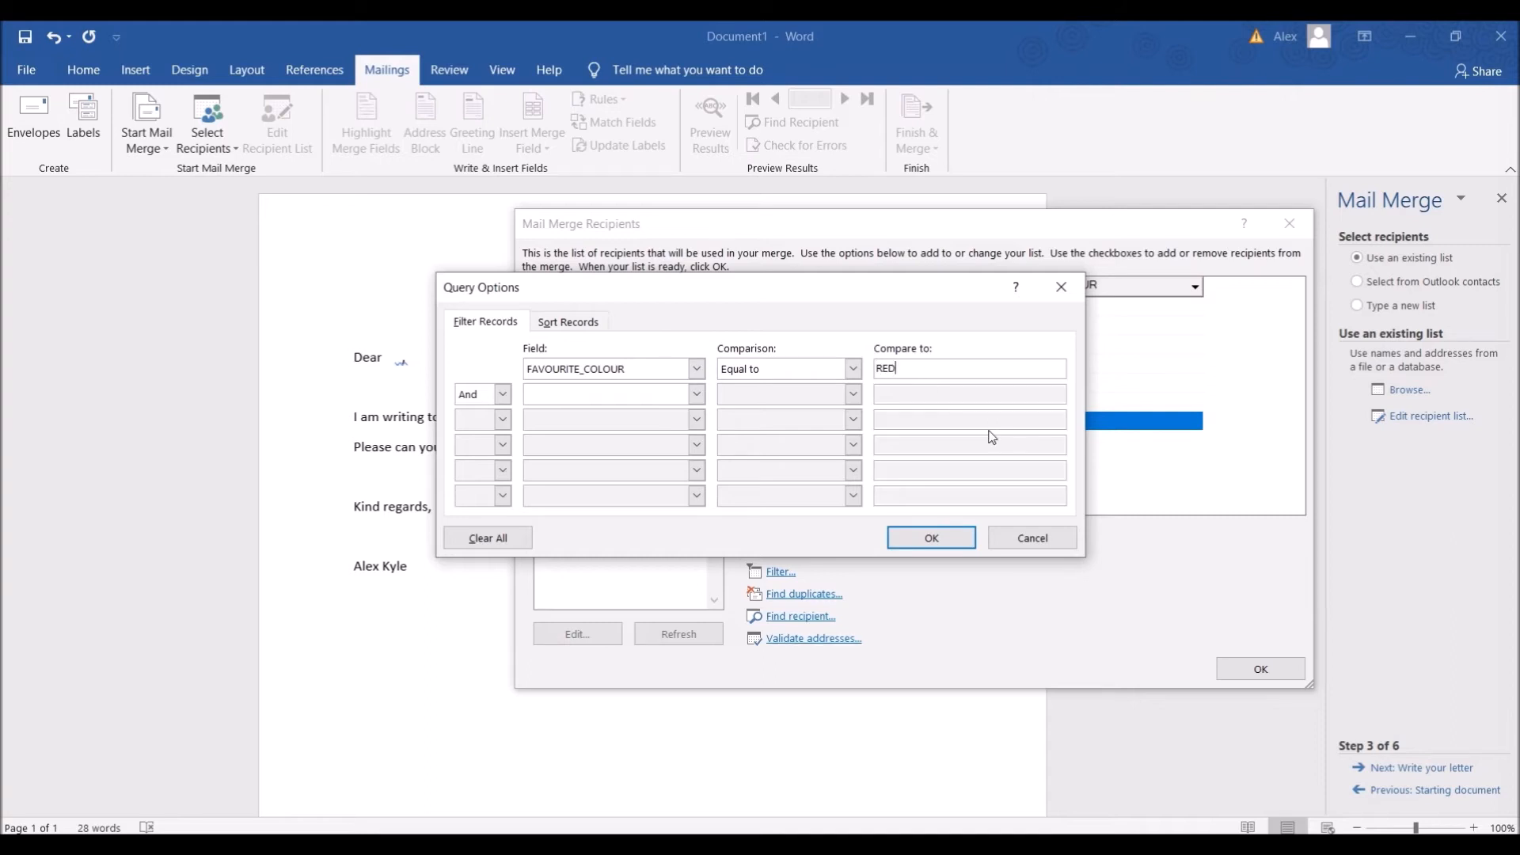
click(926, 539)
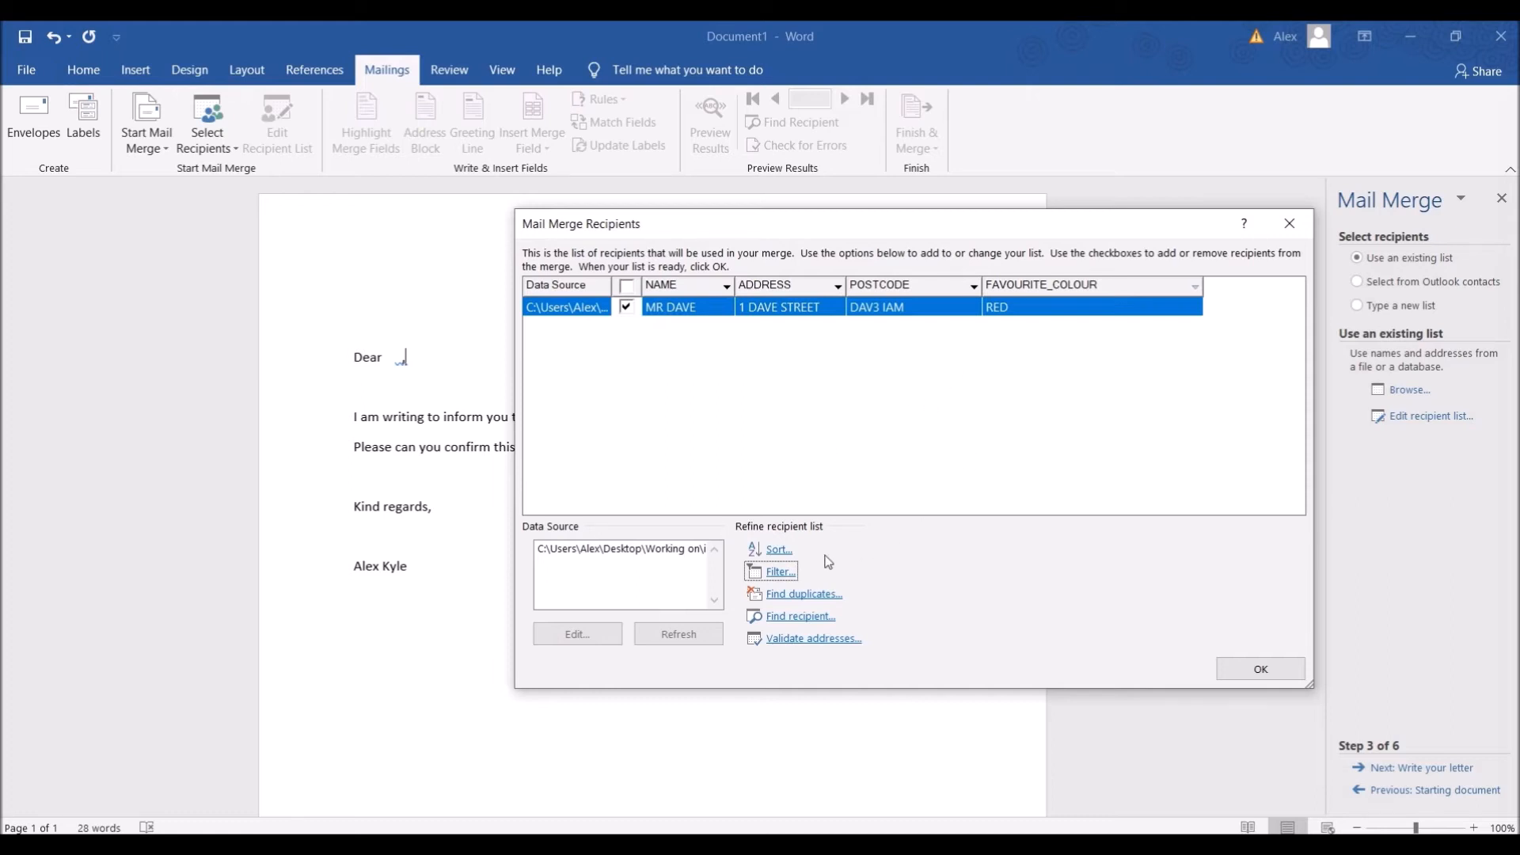
Remove the FAVOURITE_COLOUR filter from the recipient list by setting its field to (none).
click(783, 572)
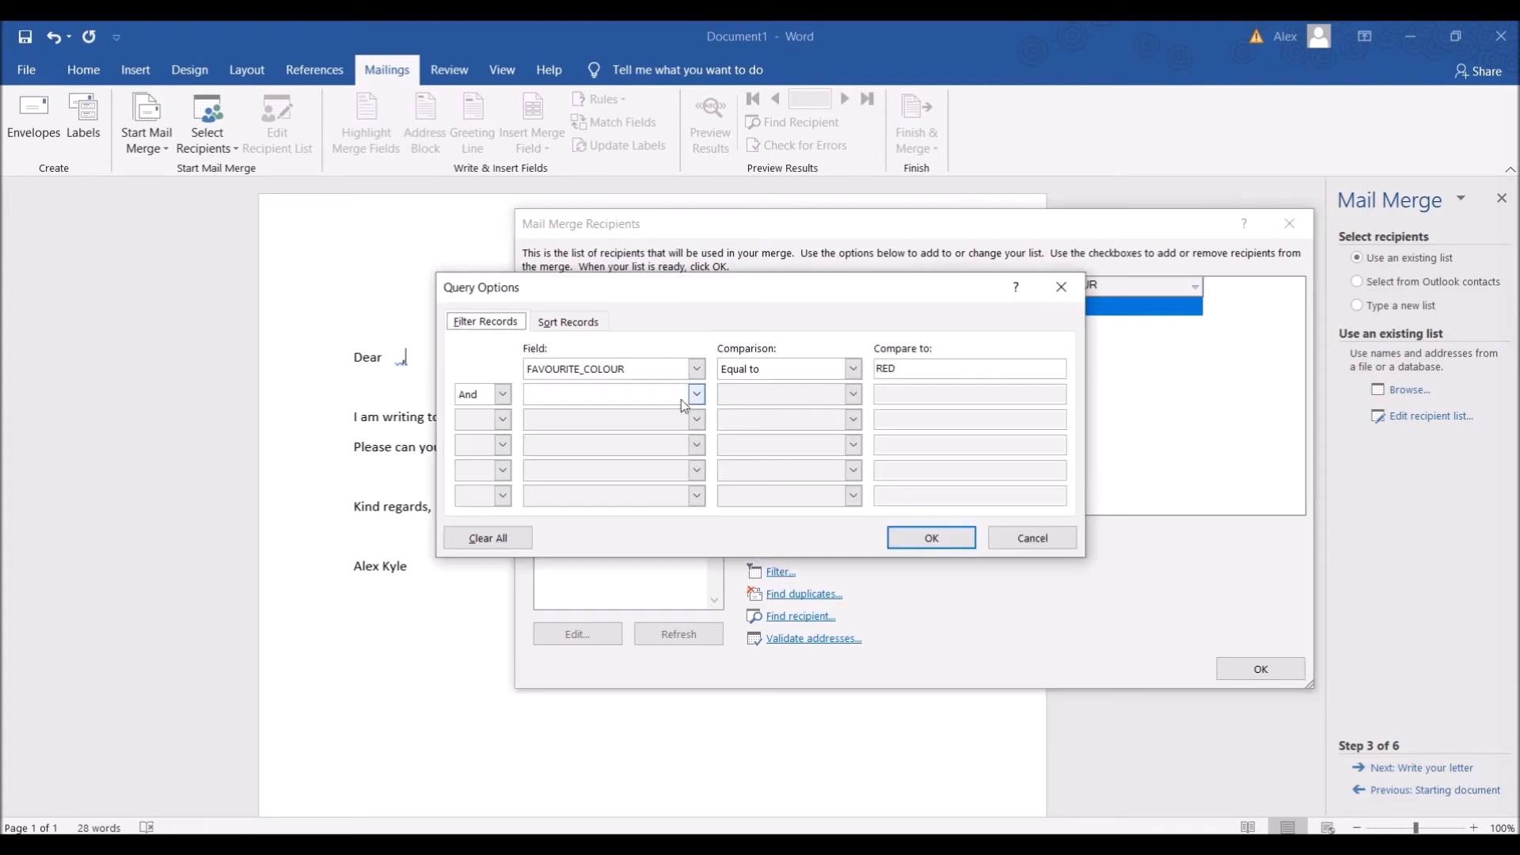
click(674, 367)
click(664, 388)
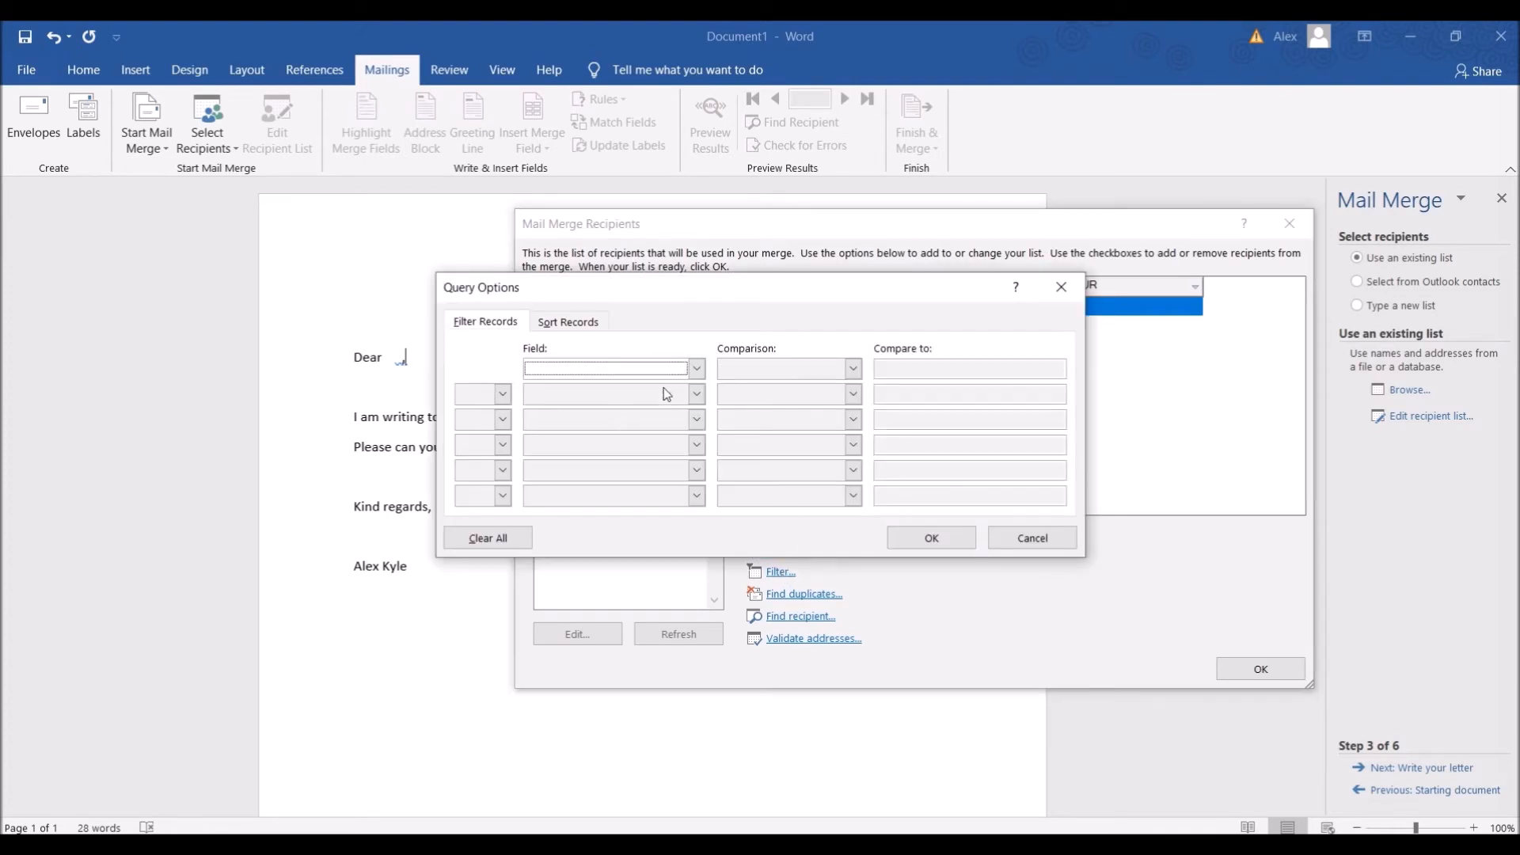
click(959, 545)
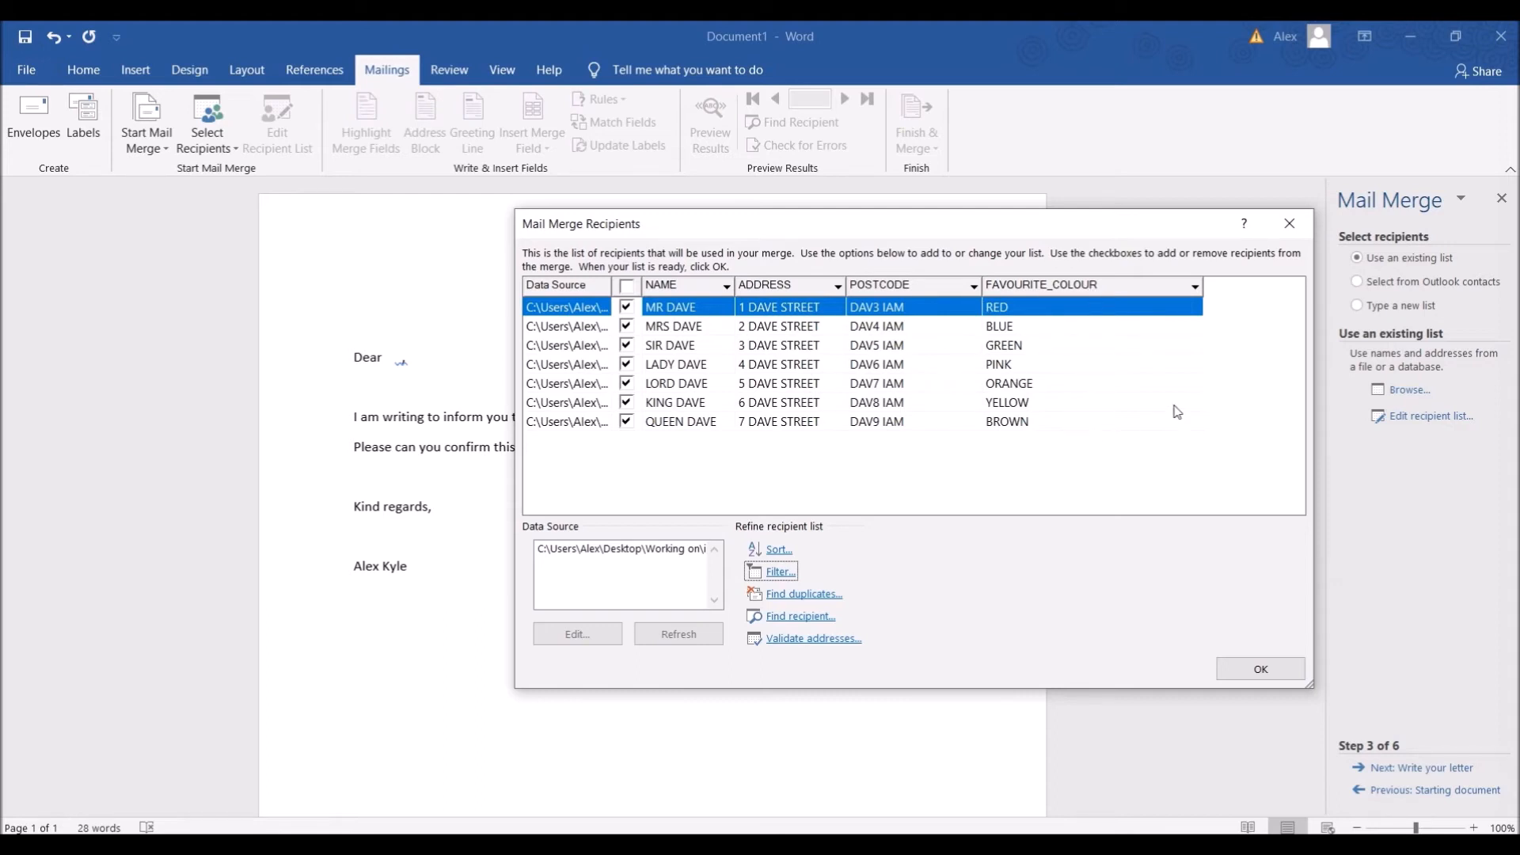
Accept the full recipient list and advance the wizard to writing the letter.
click(1265, 671)
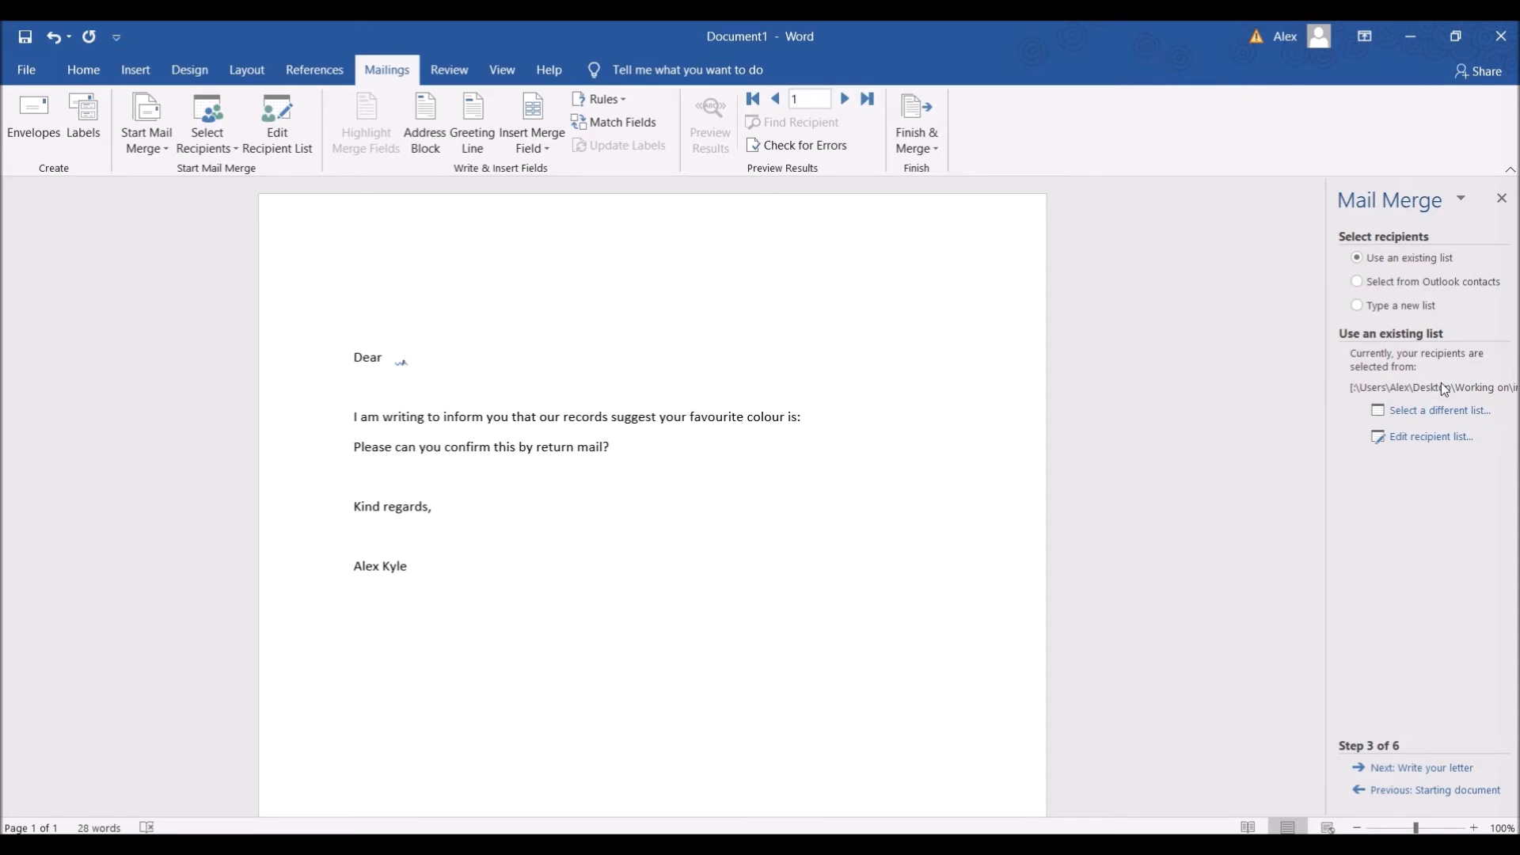
click(1425, 768)
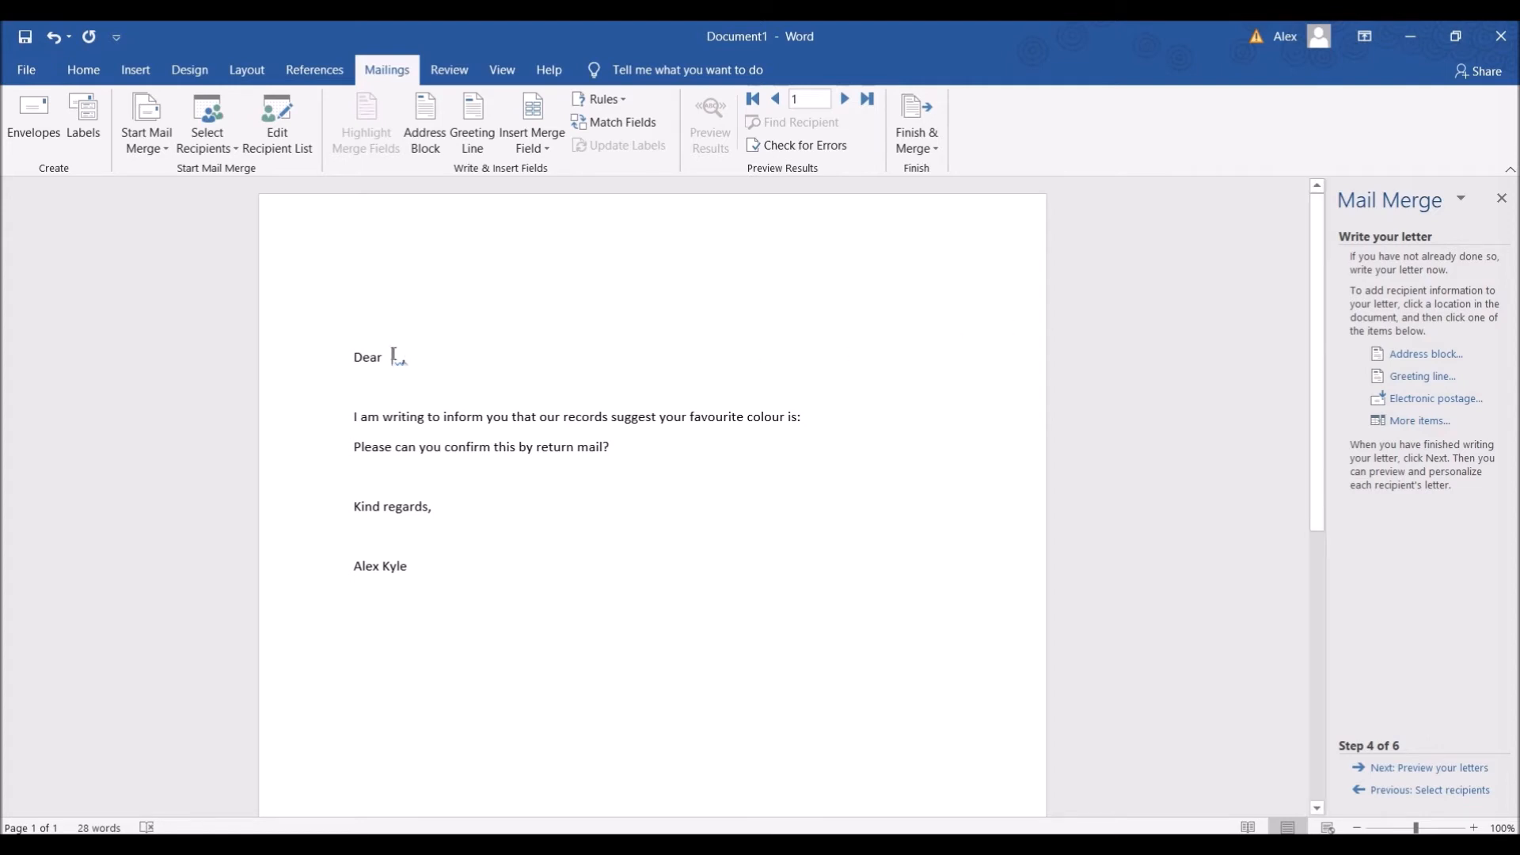
Right-align the empty line directly above the "Dear" greeting.
click(906, 292)
click(862, 414)
click(370, 347)
click(371, 333)
click(83, 70)
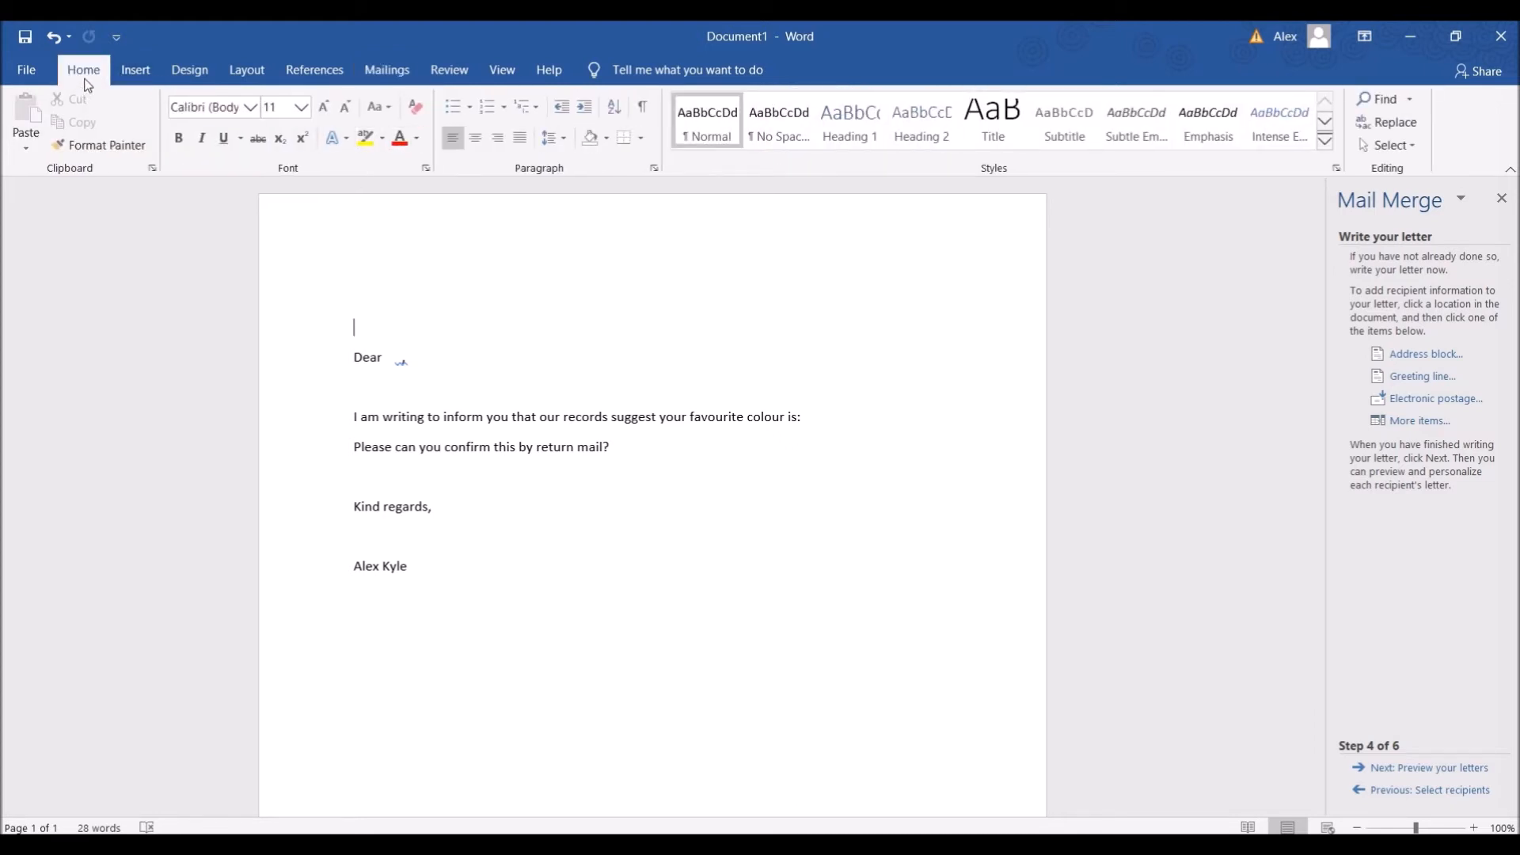
click(505, 137)
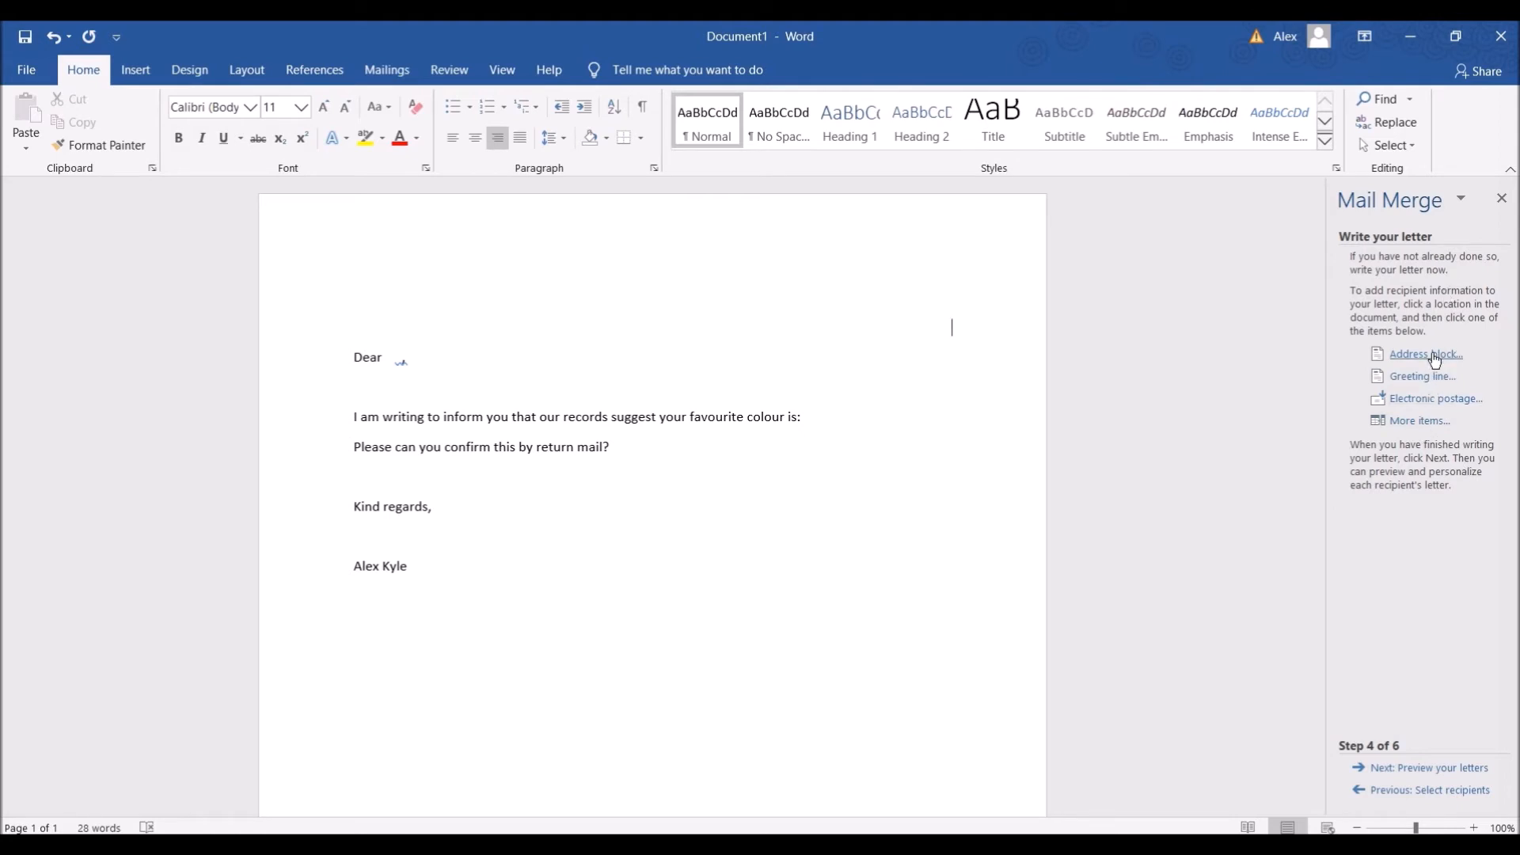
Insert the ADDRESS merge field on the right-aligned line above the greeting and close the merge field dialog.
click(1426, 419)
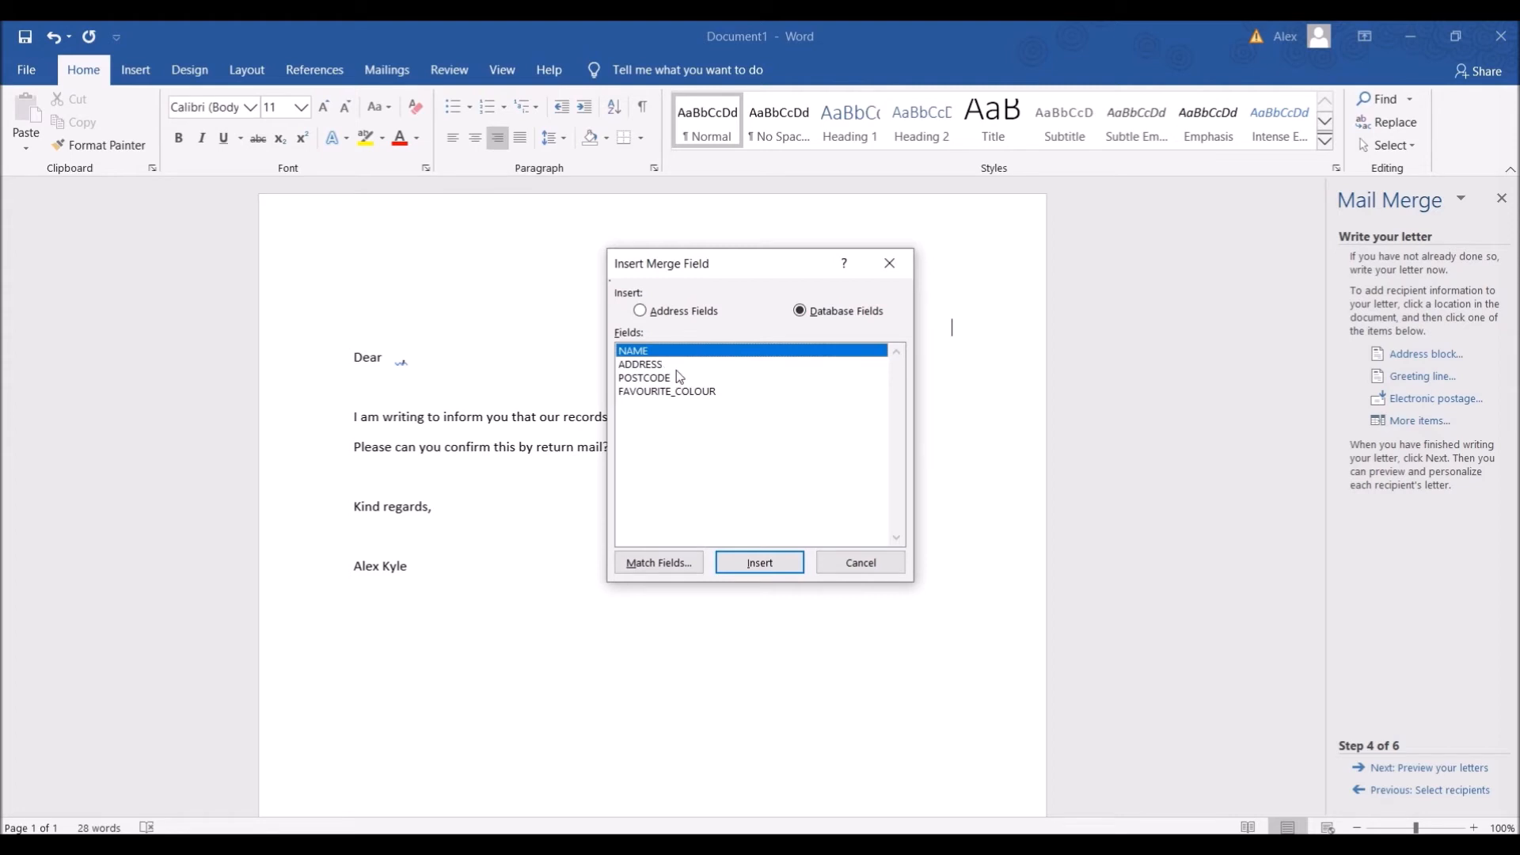
drag(729, 273, 912, 373)
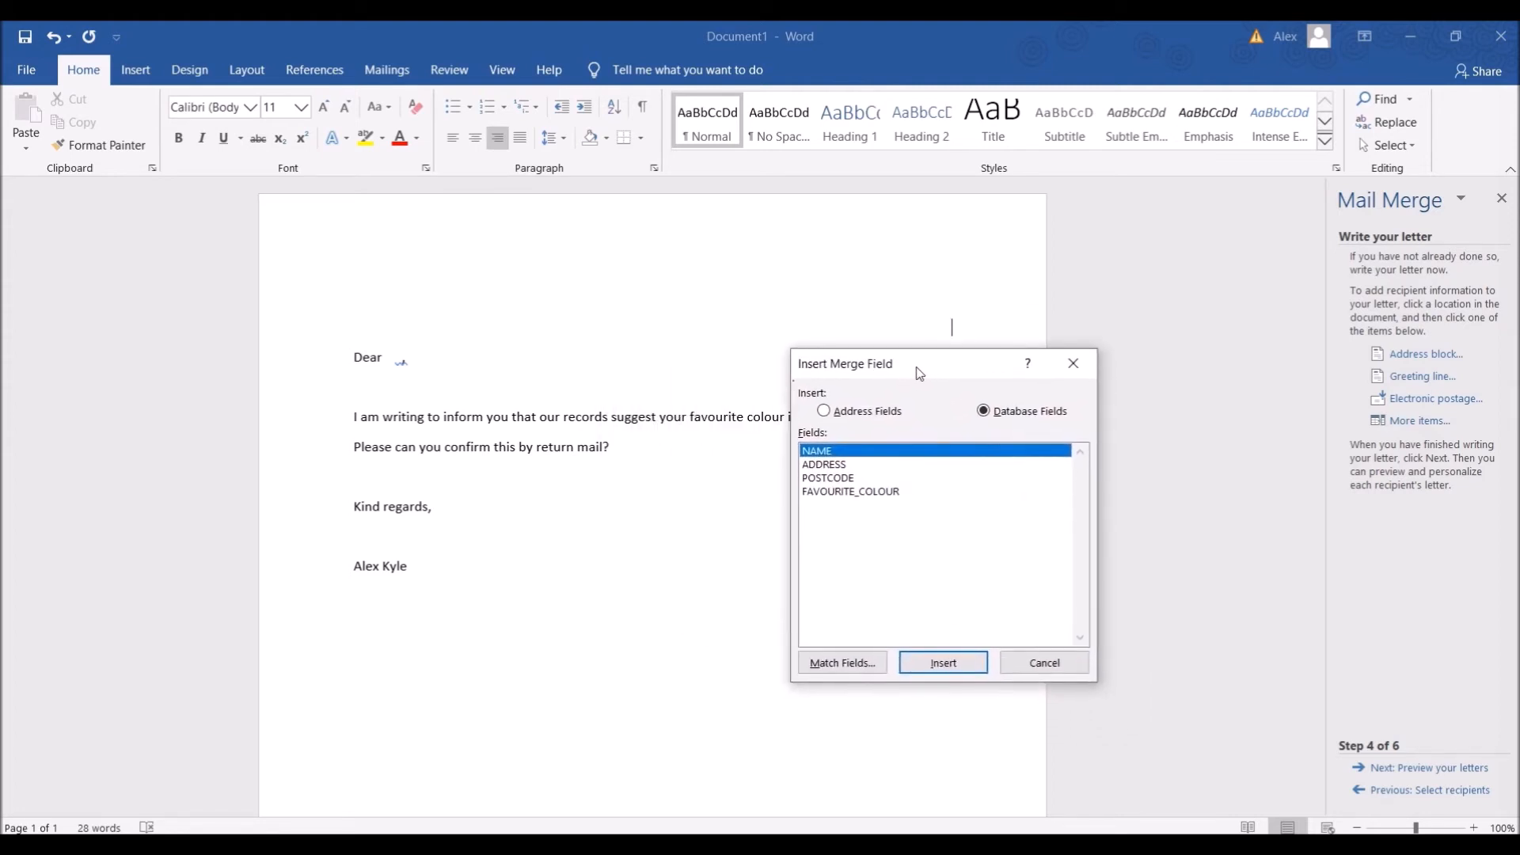
click(866, 466)
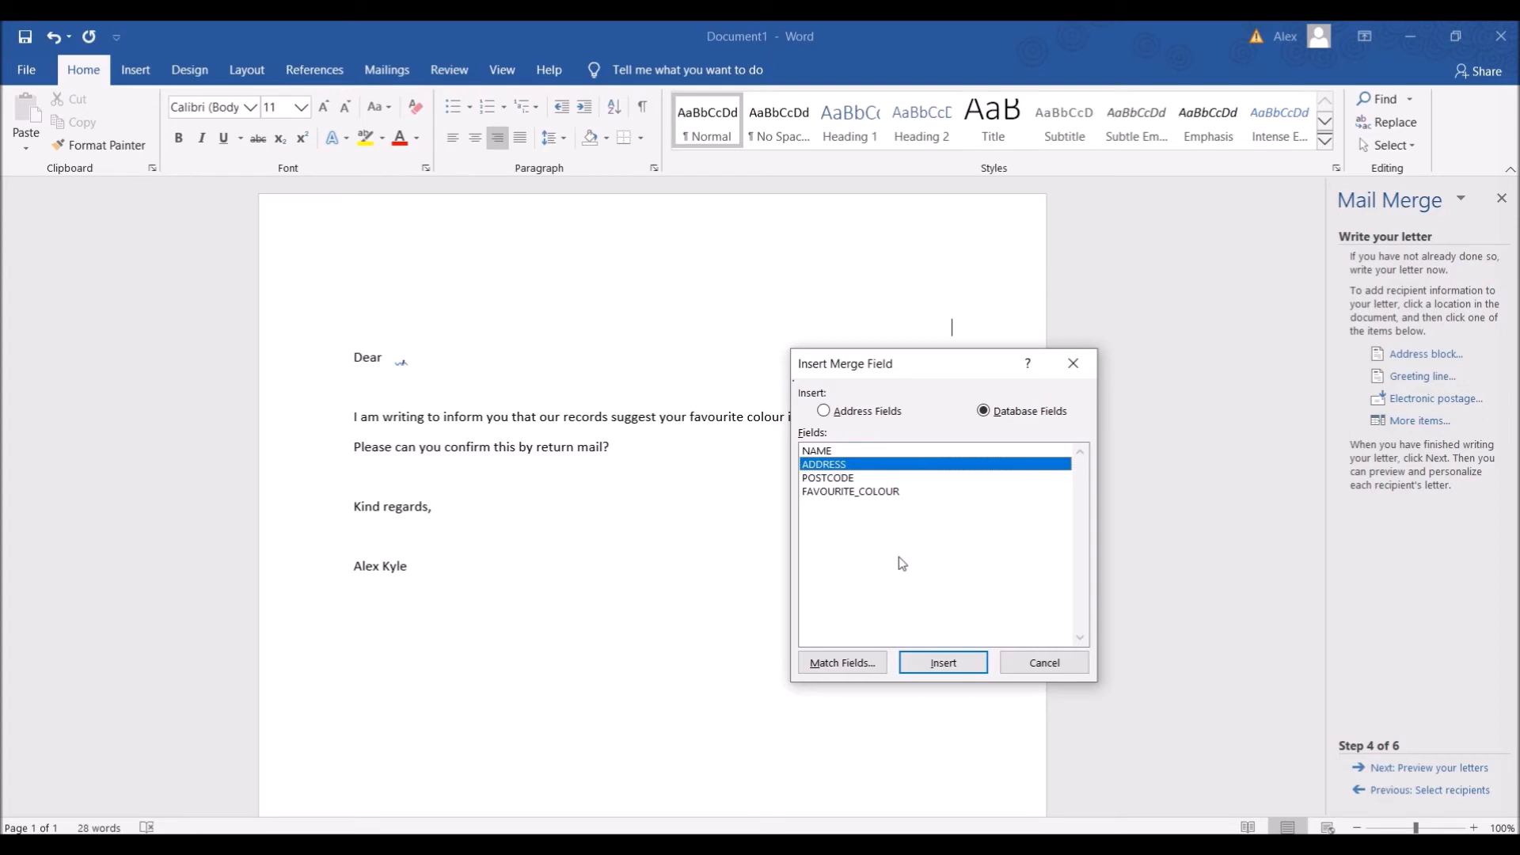
click(958, 667)
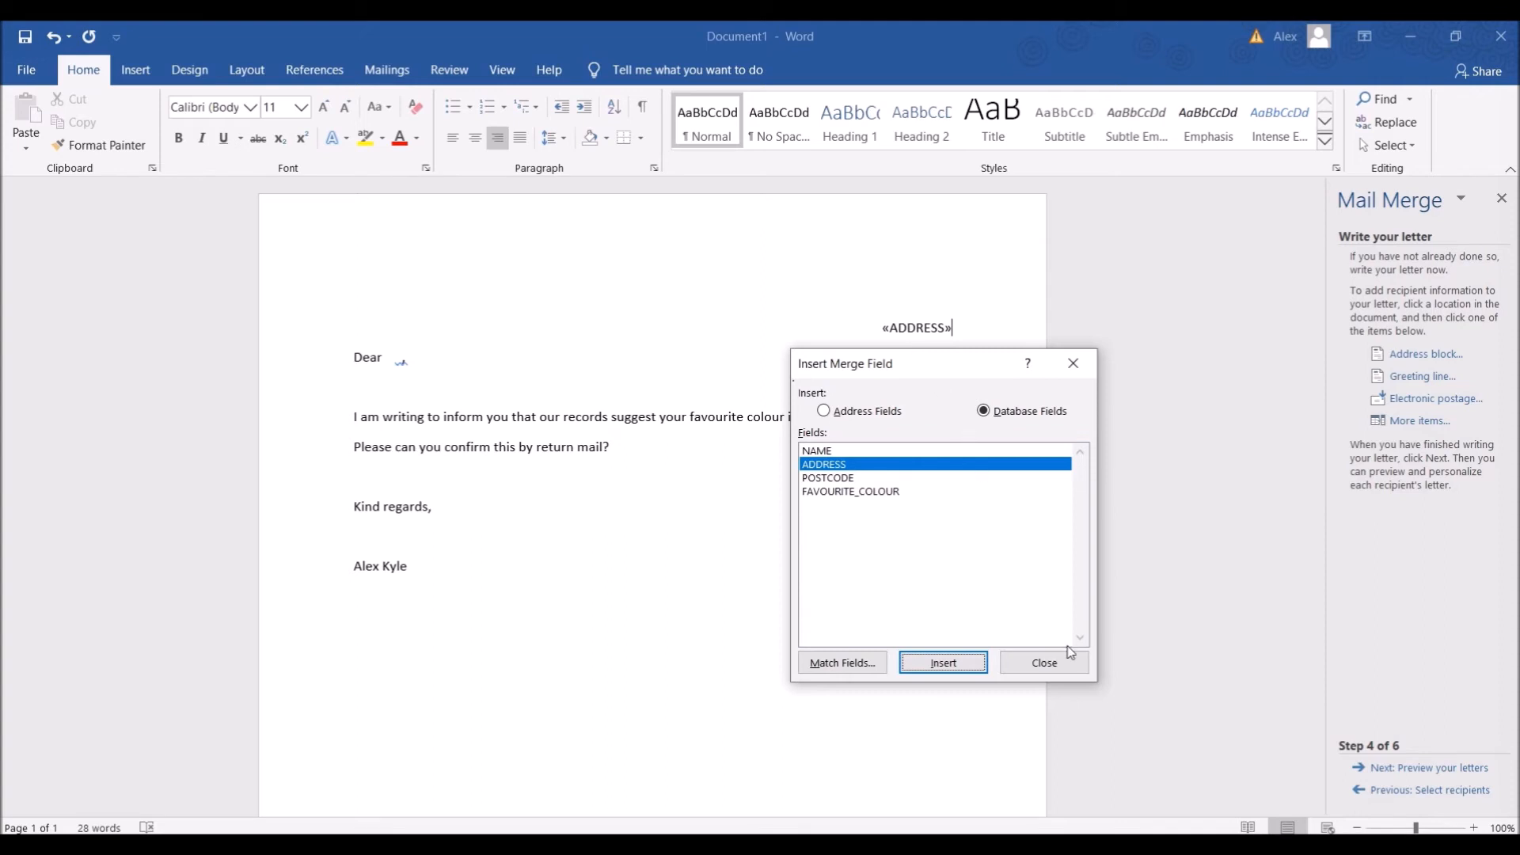
click(1052, 662)
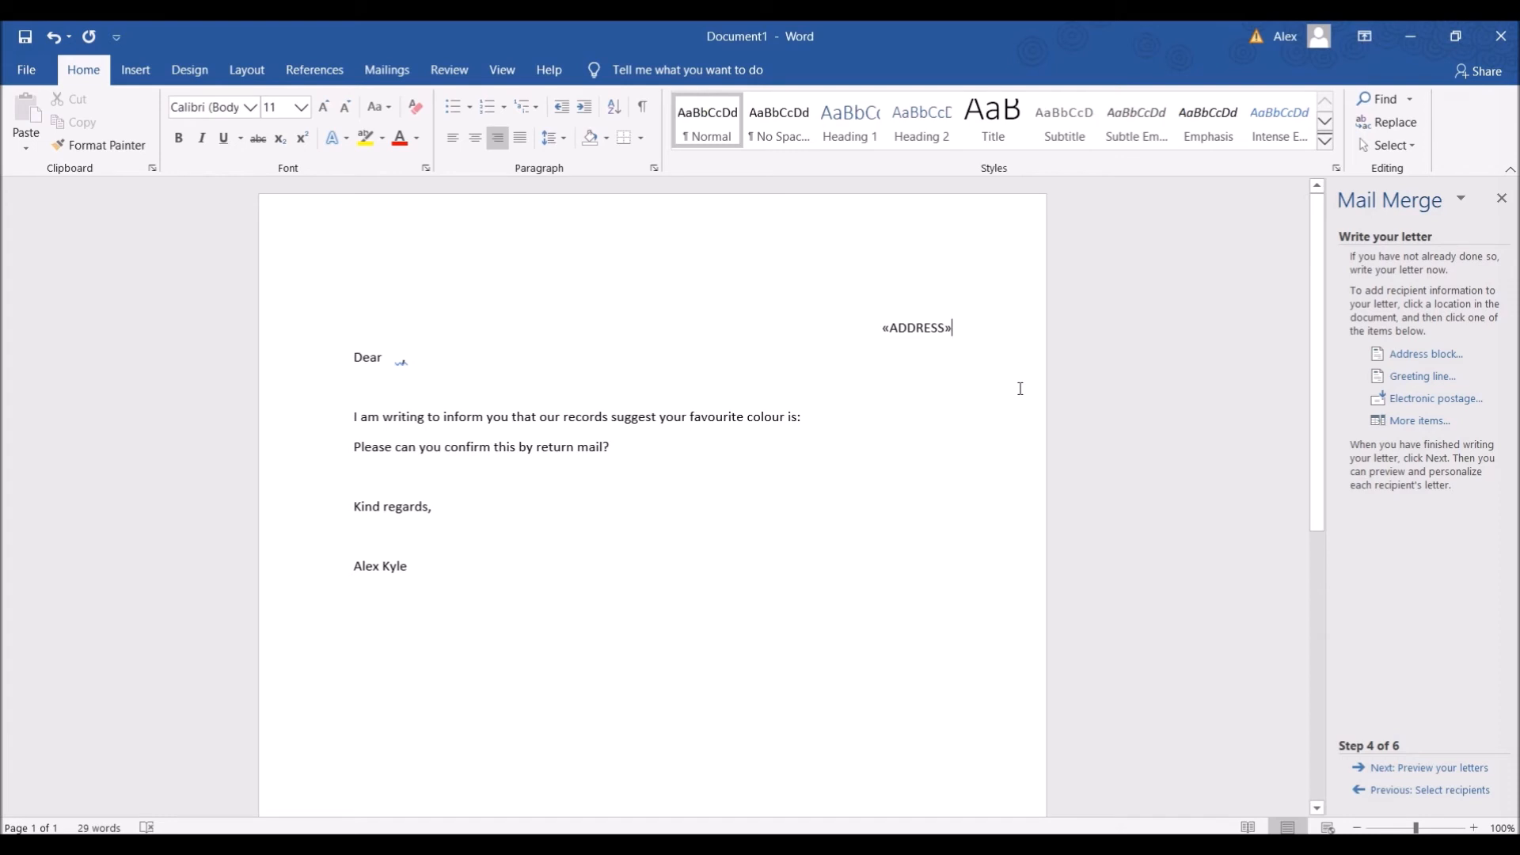
Insert the POSTCODE merge field on a new line below the ADDRESS field and undo the duplicate insertion.
key(Return)
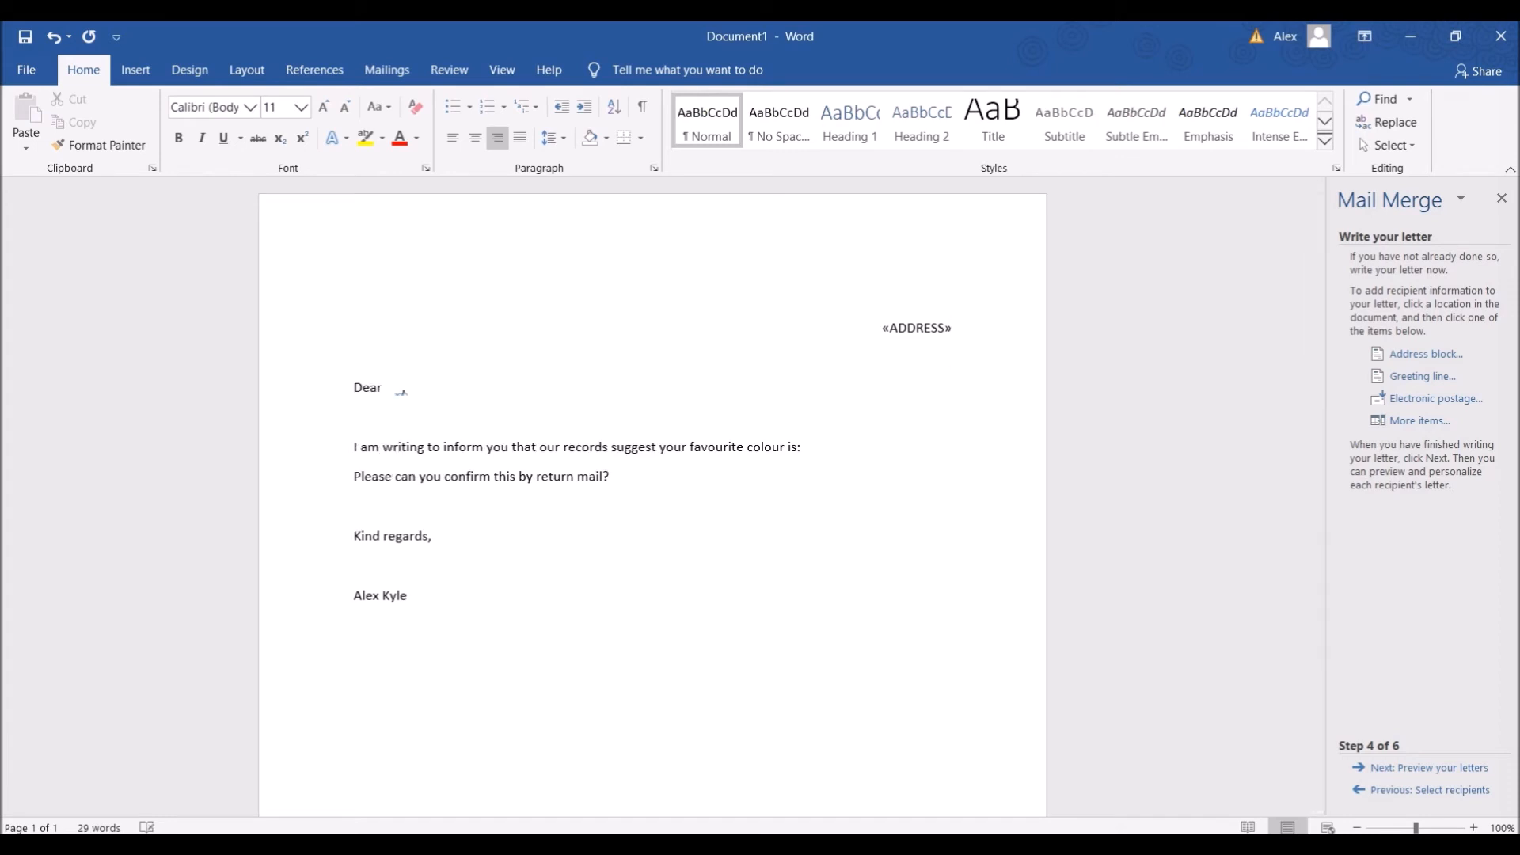
click(1440, 421)
click(817, 489)
click(839, 478)
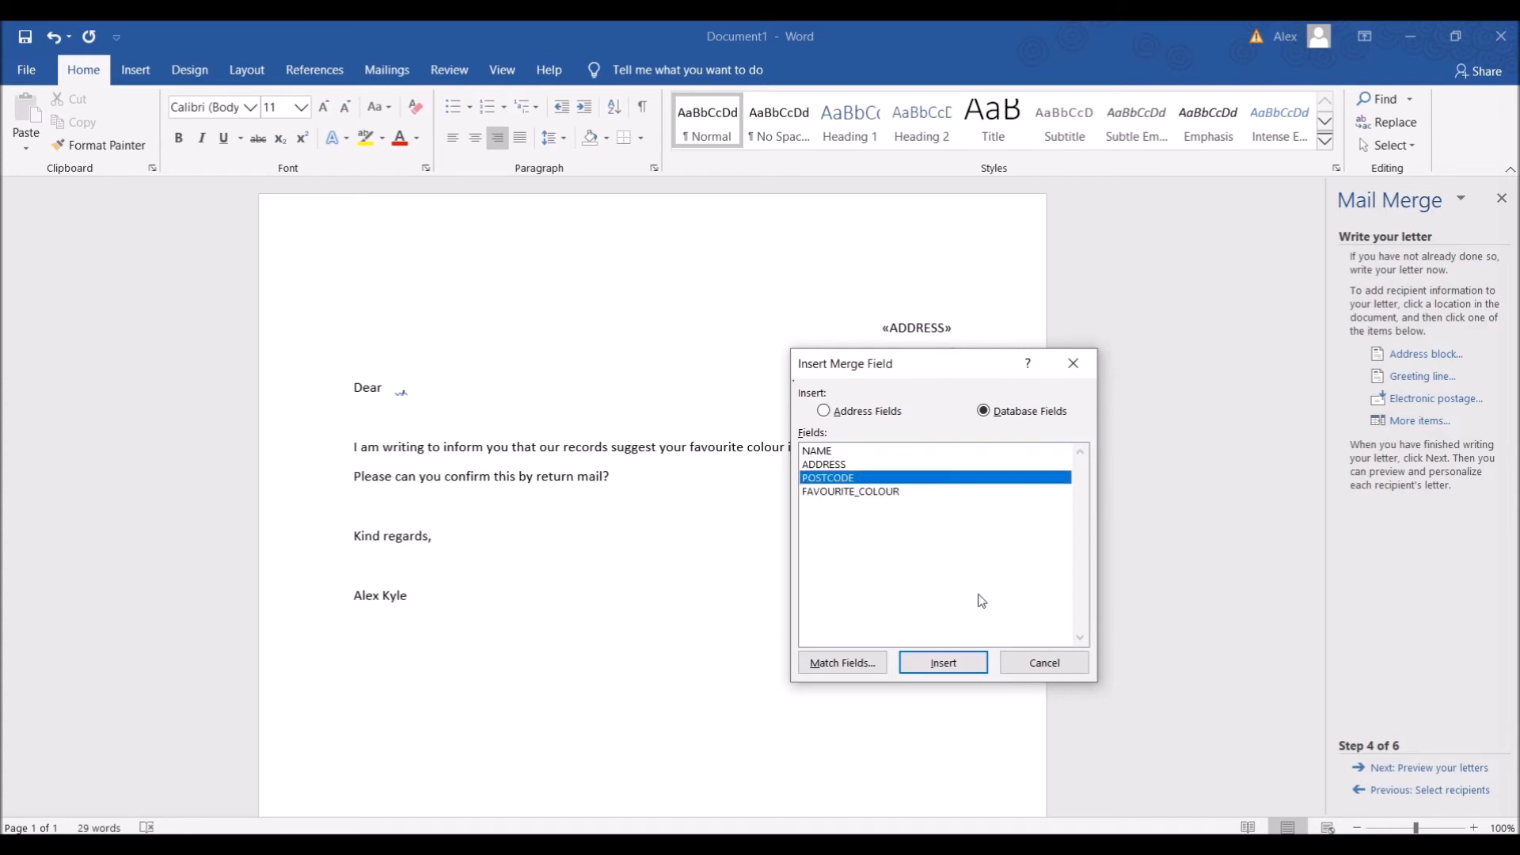
click(960, 665)
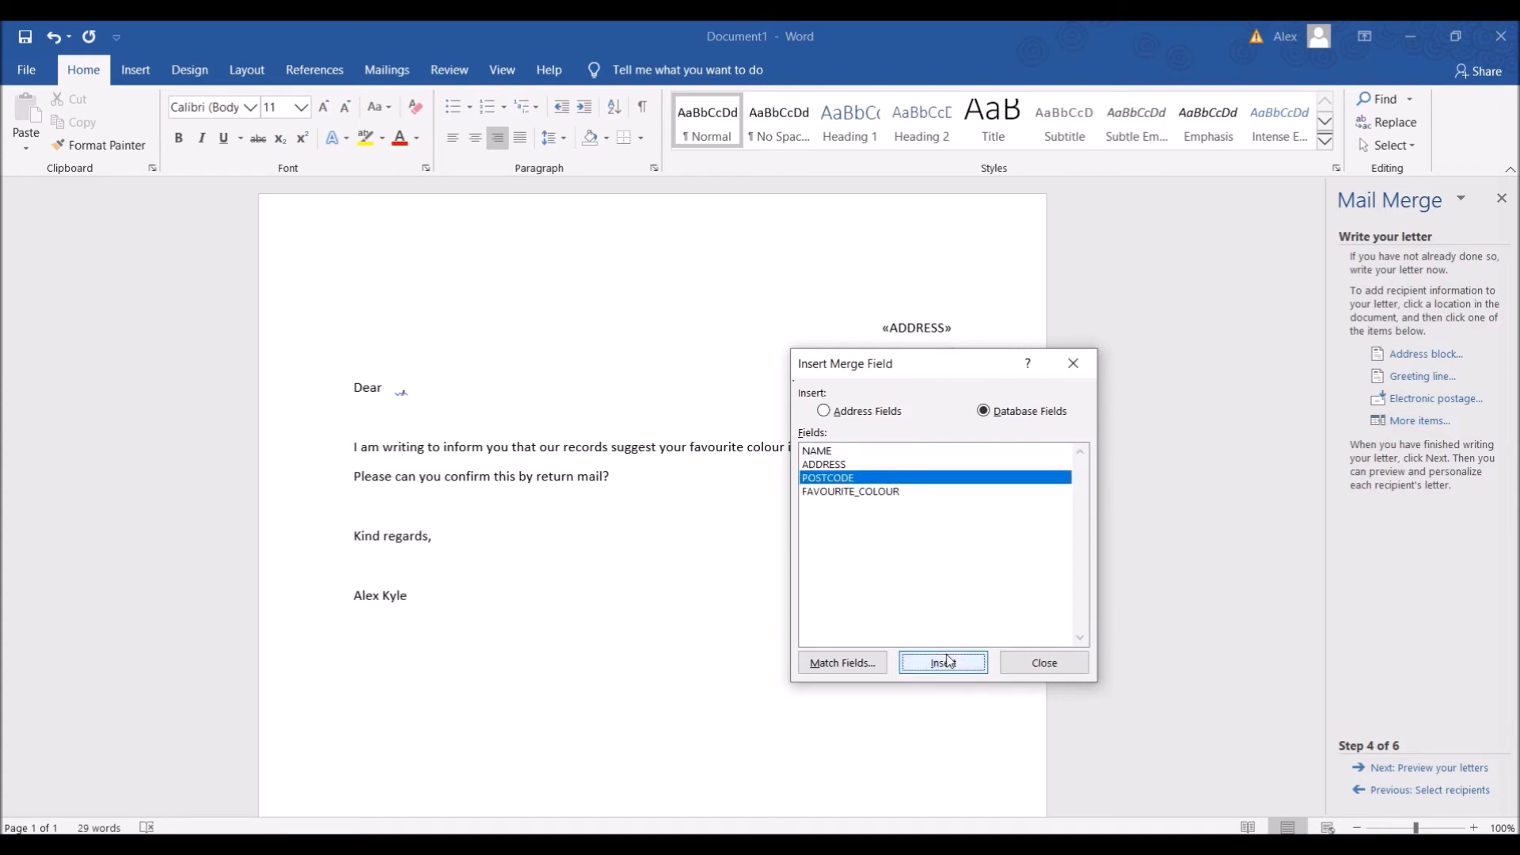
click(1044, 665)
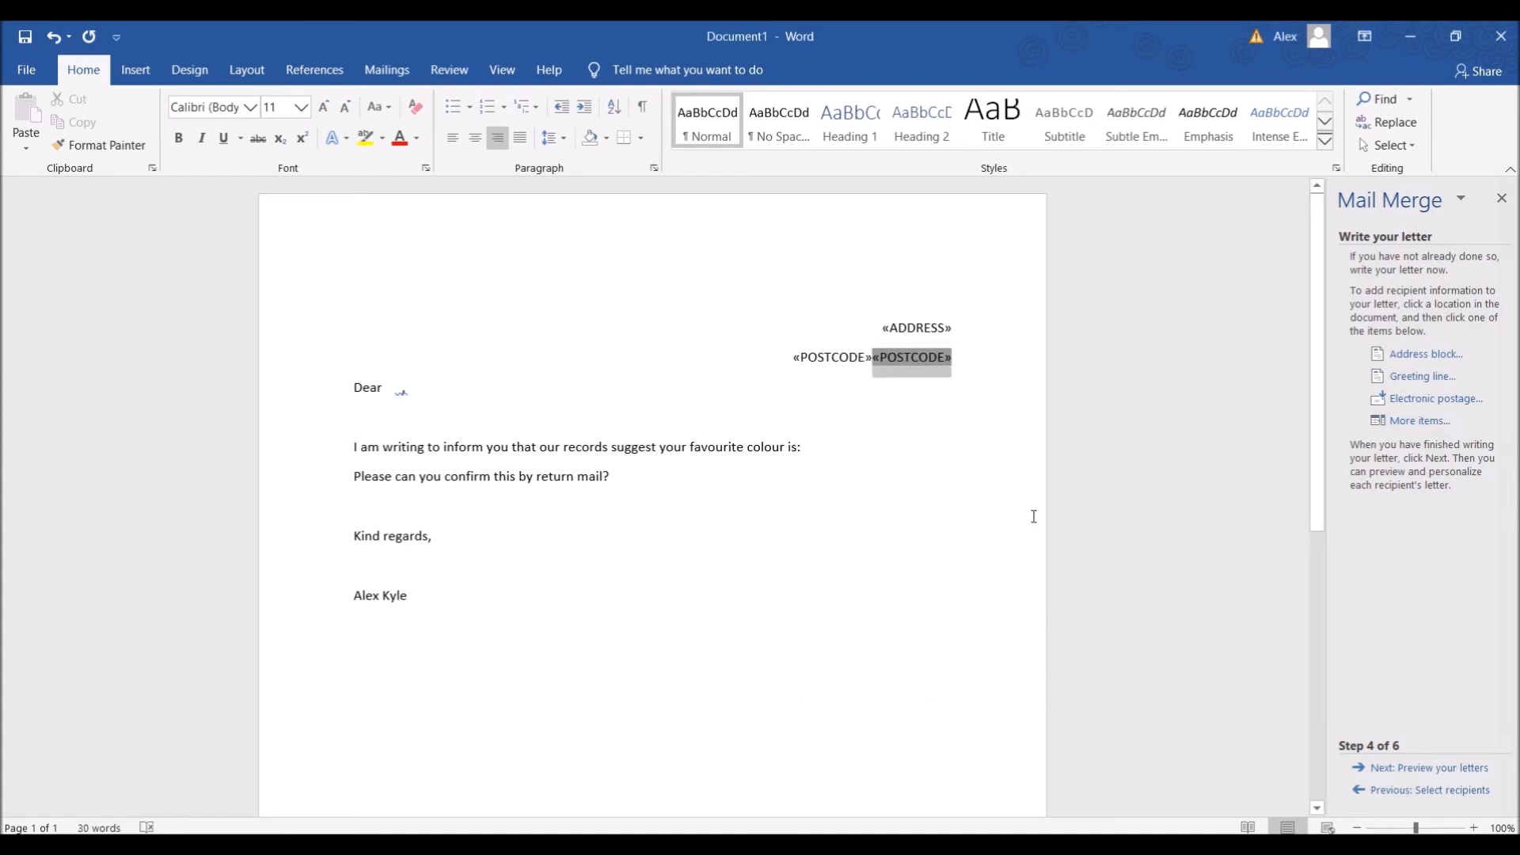
key(ctrl+z)
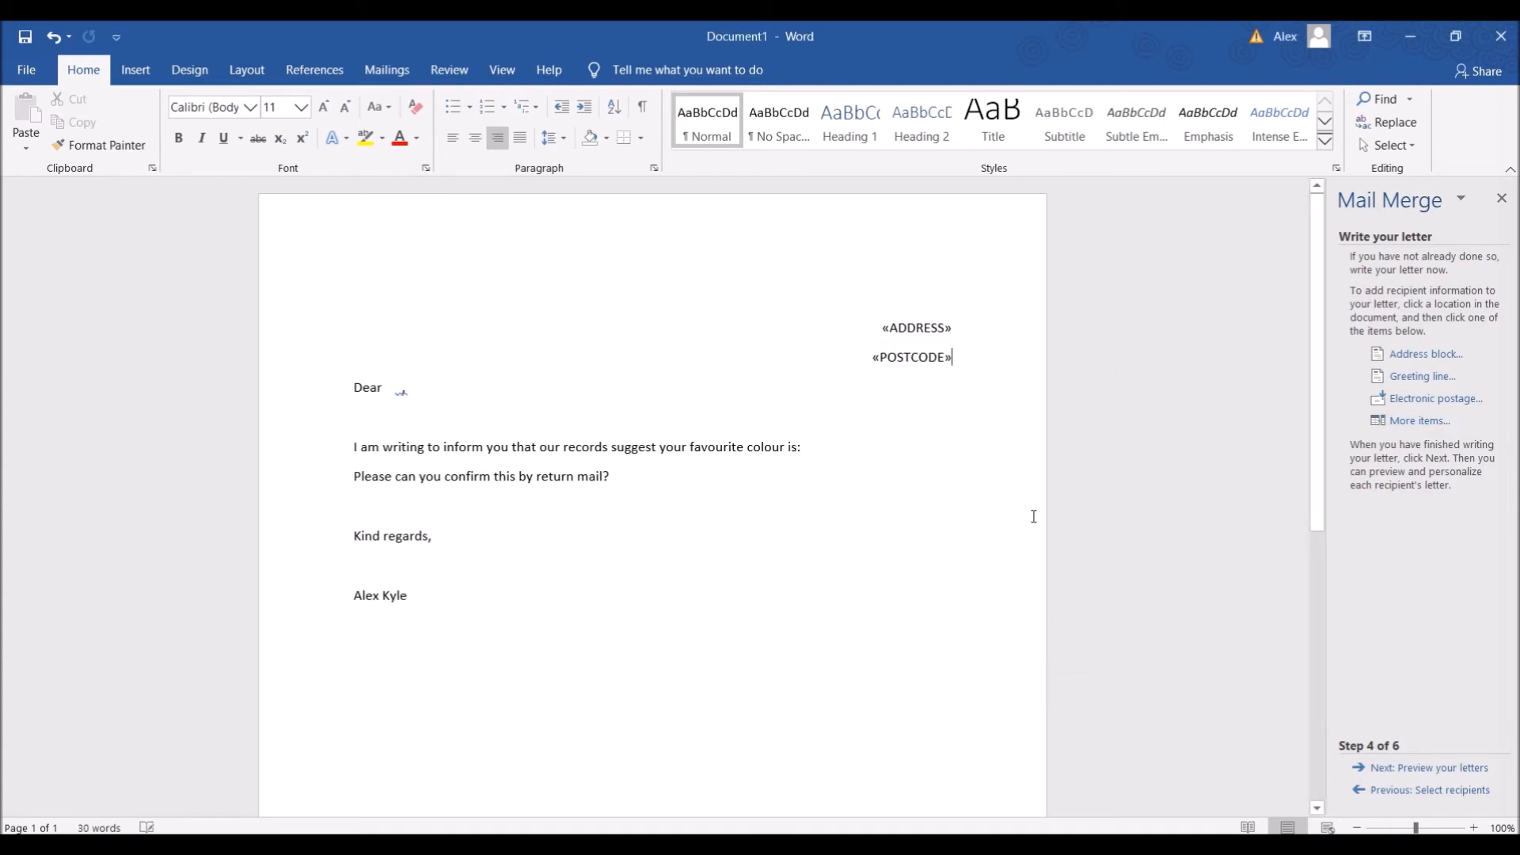
click(927, 329)
key(Down)
key(Up)
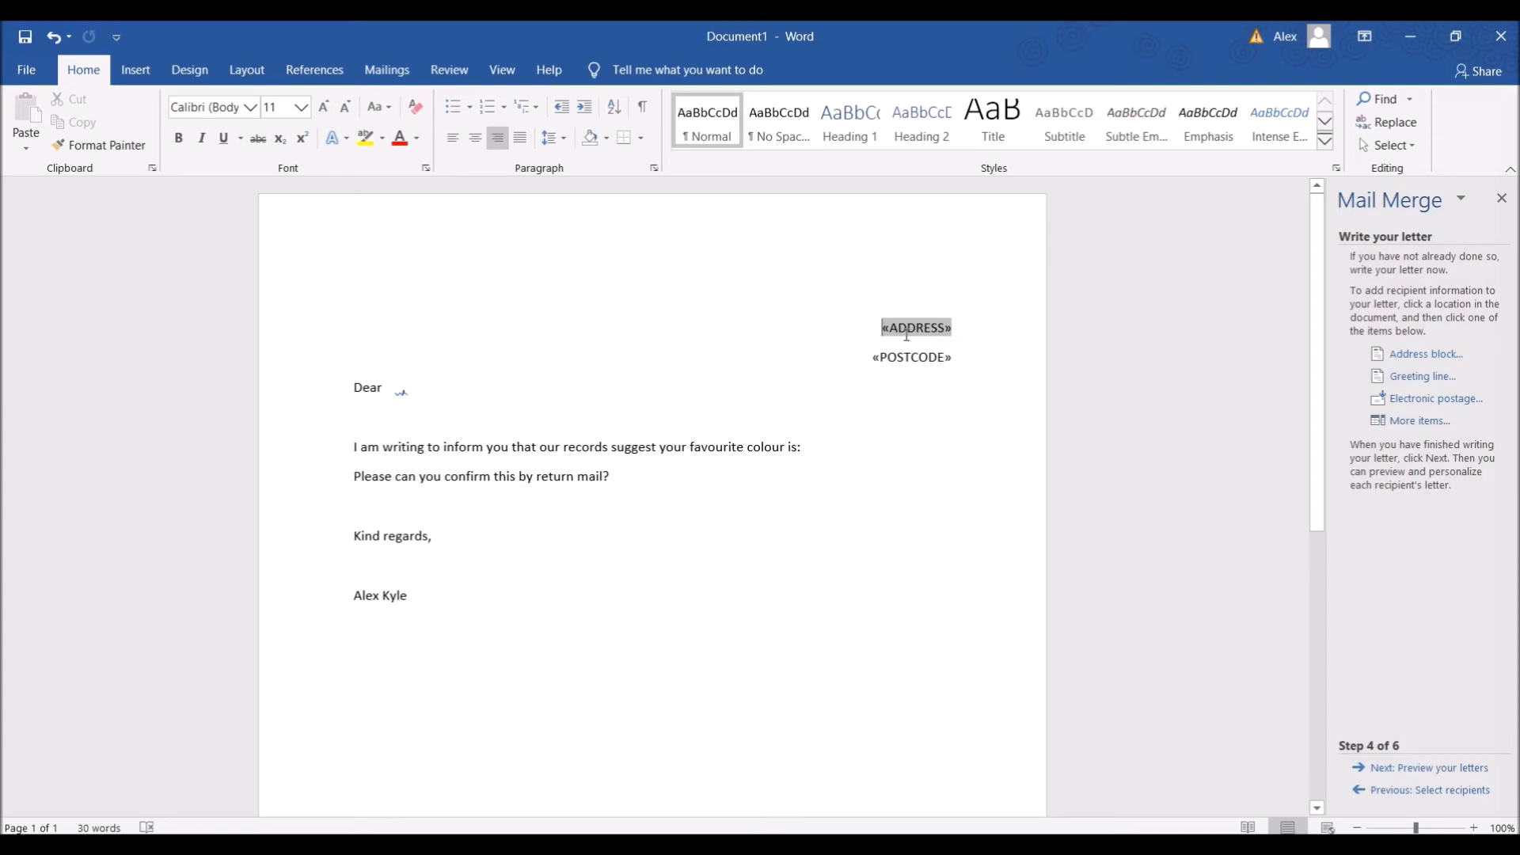
key(Down)
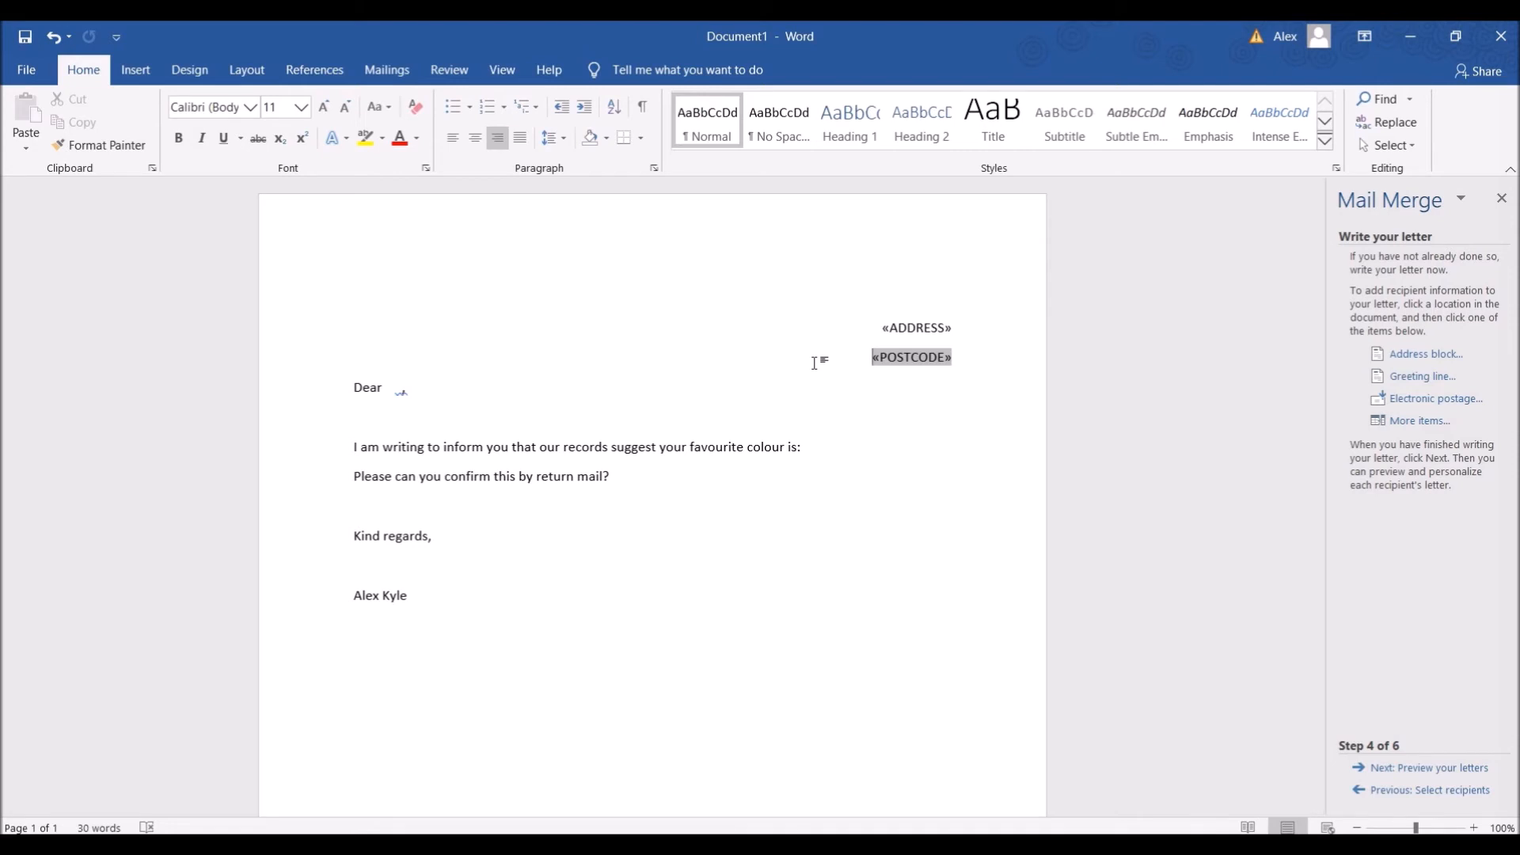
click(915, 333)
click(916, 355)
click(942, 302)
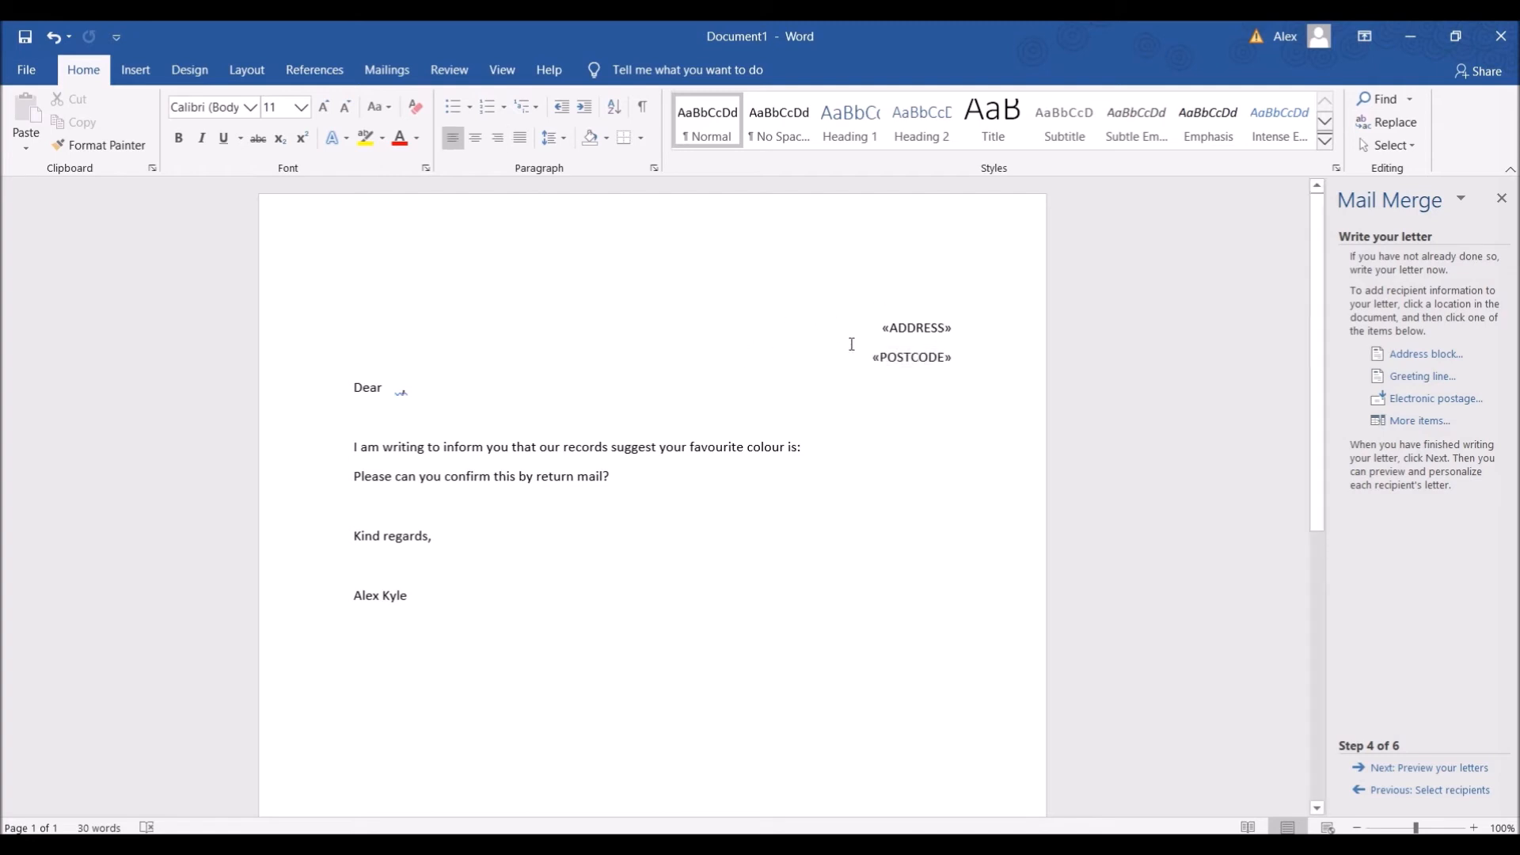
click(890, 327)
click(946, 357)
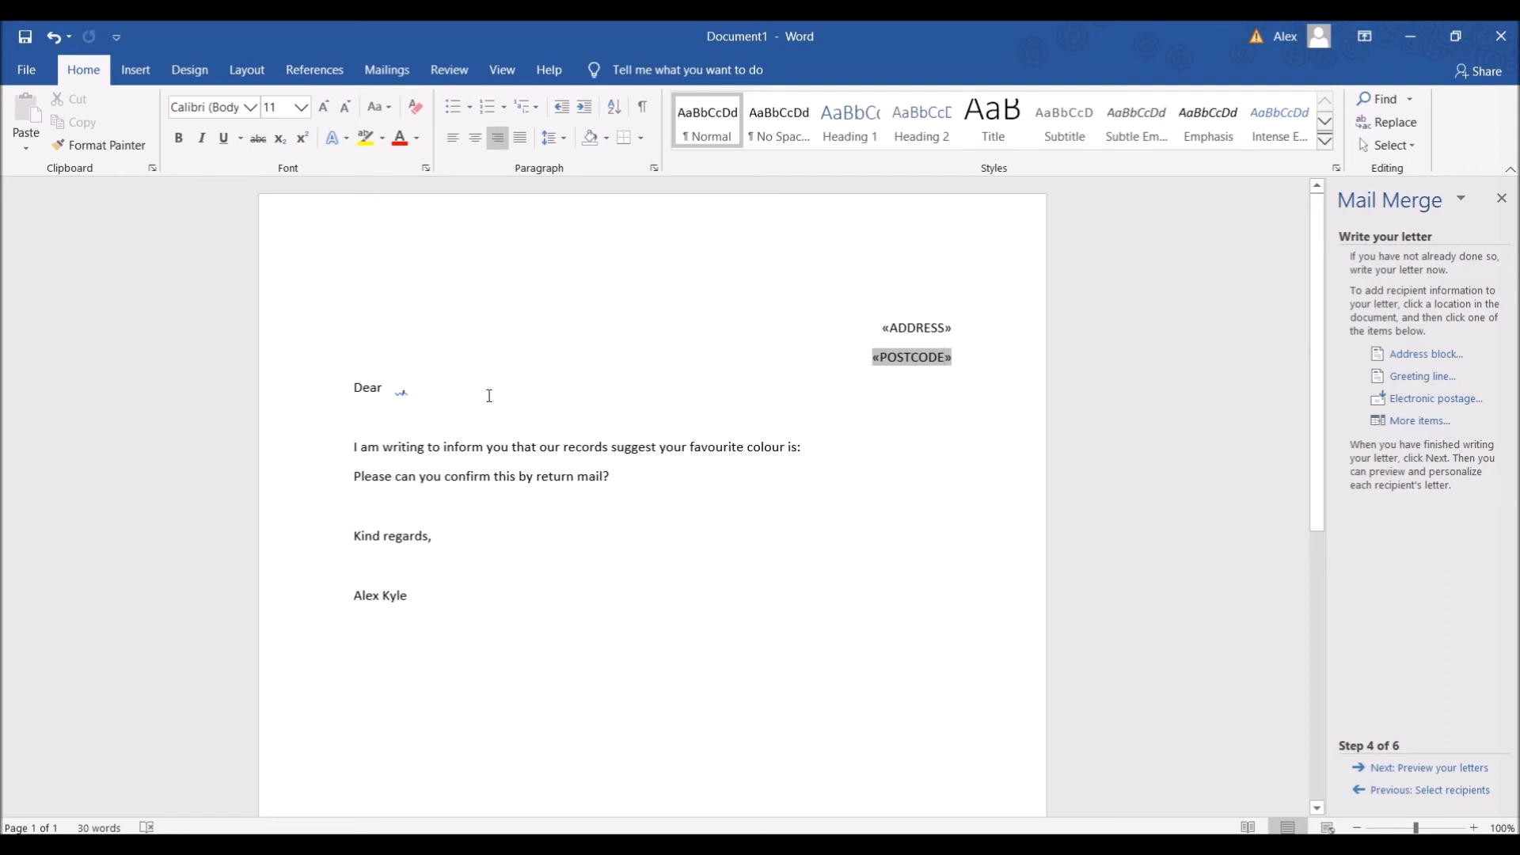
Remove the extra spaces after "Dear" and insert the NAME merge field so the greeting reads "Dear «NAME»,".
click(393, 386)
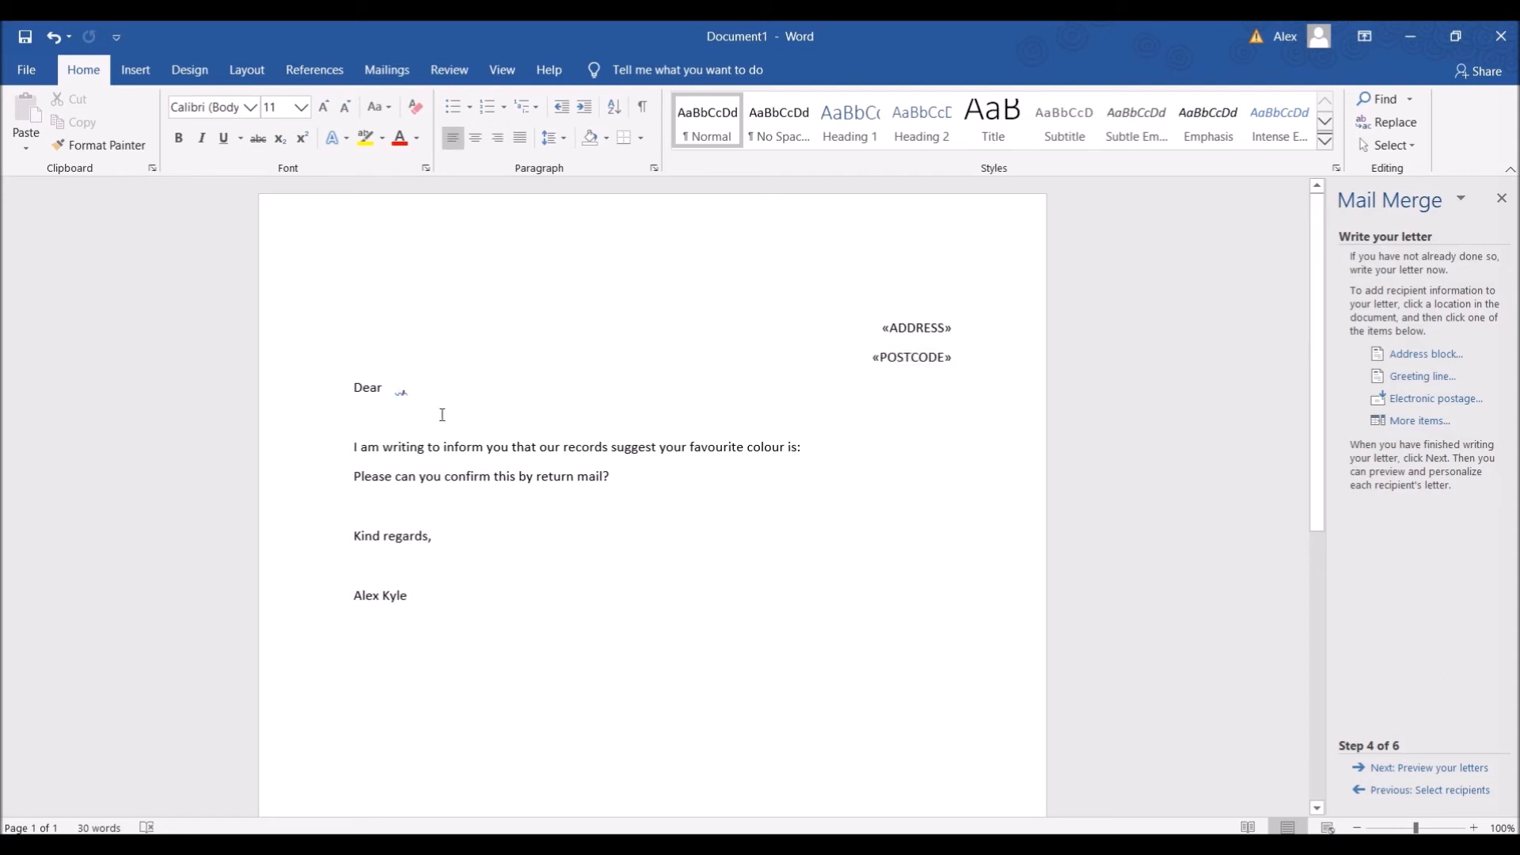
key(BackSpace)
key(BackSpace)
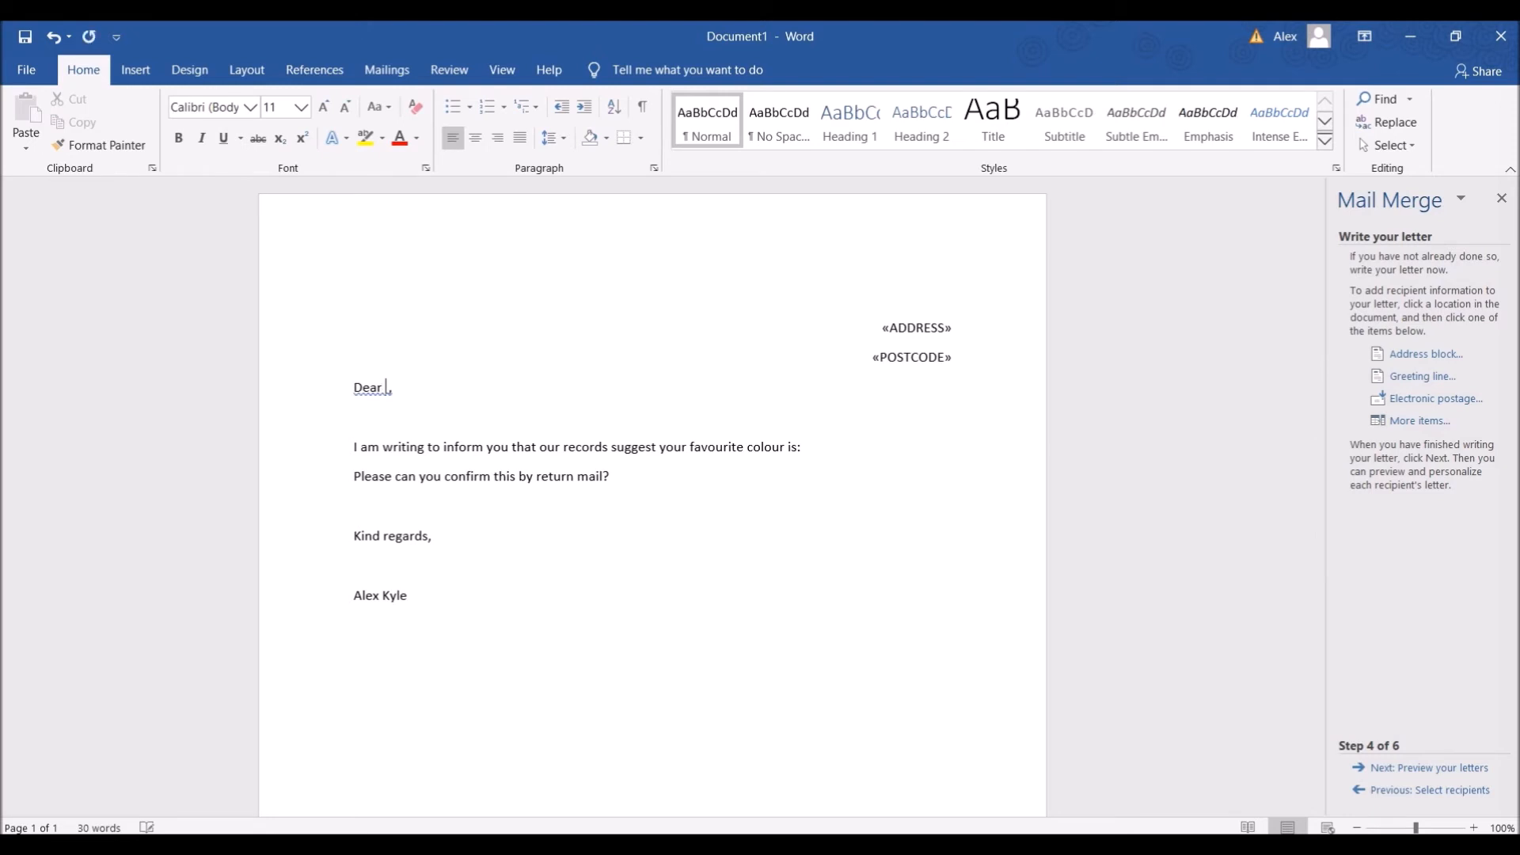
click(1417, 421)
double_click(841, 452)
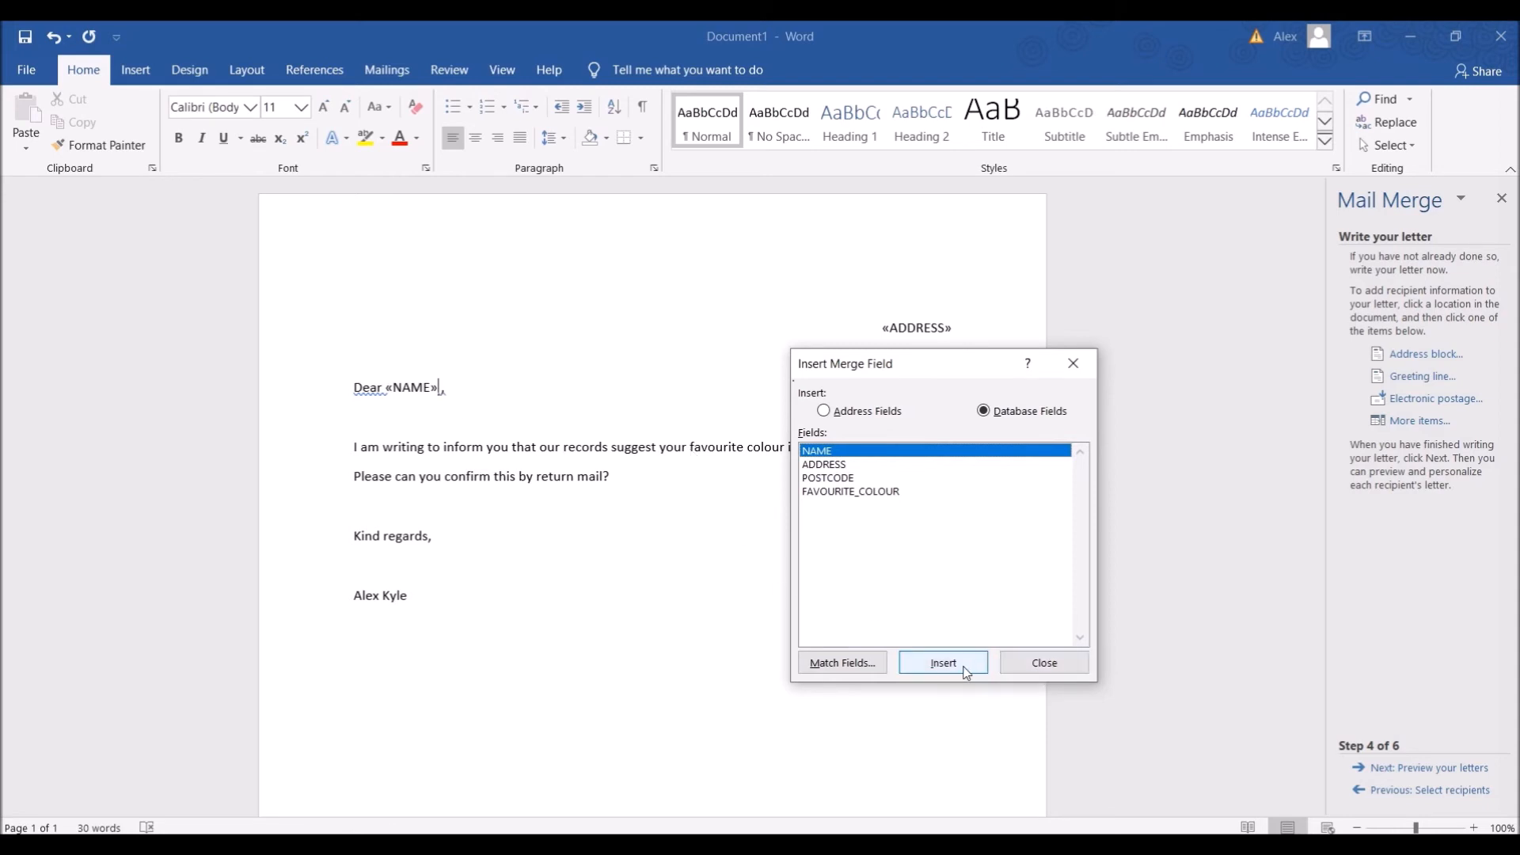
click(1045, 665)
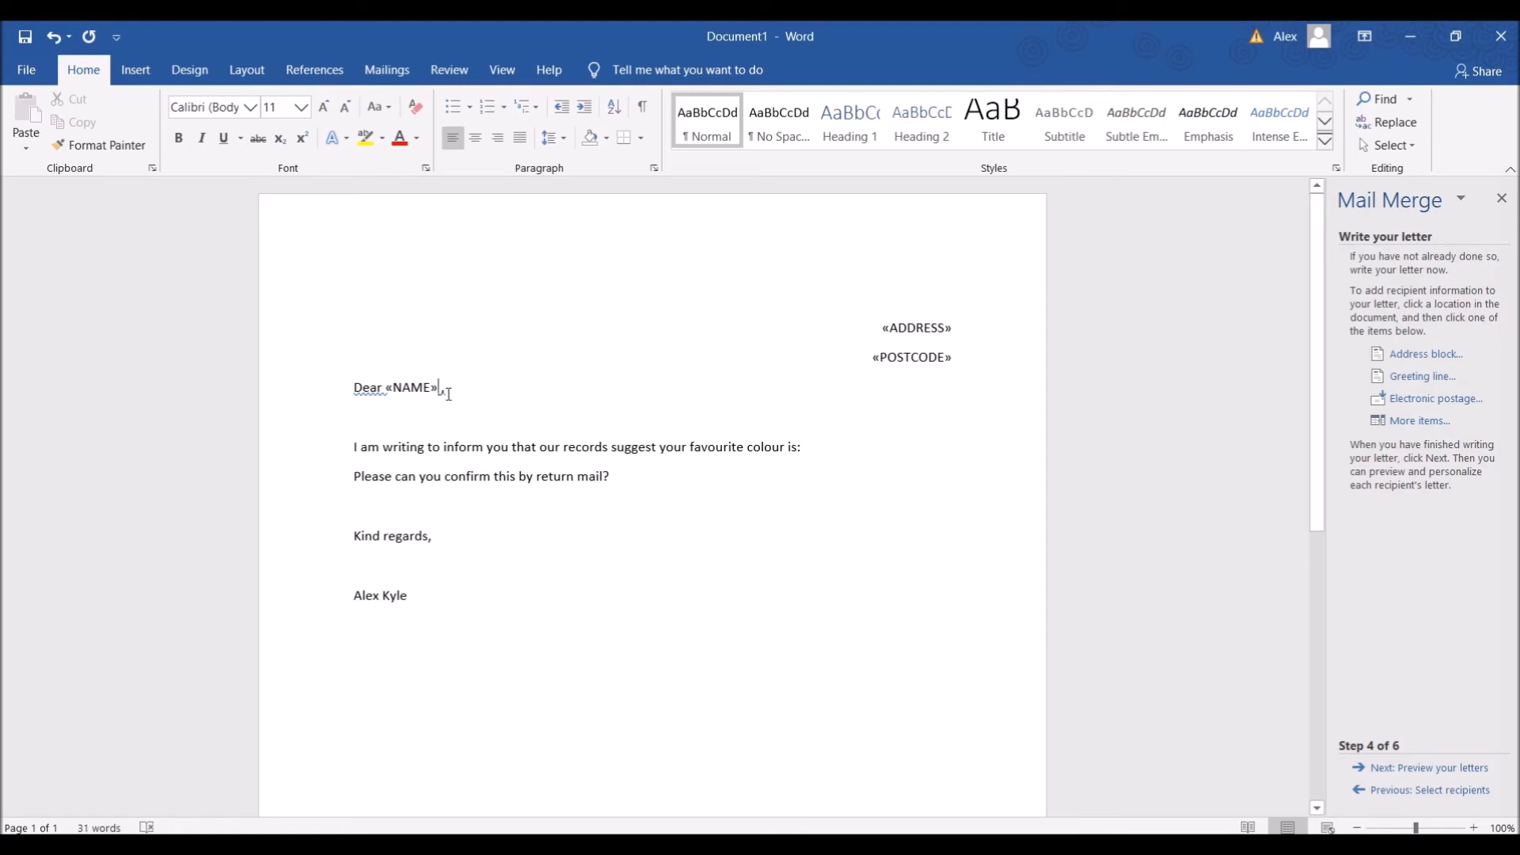
text(,)
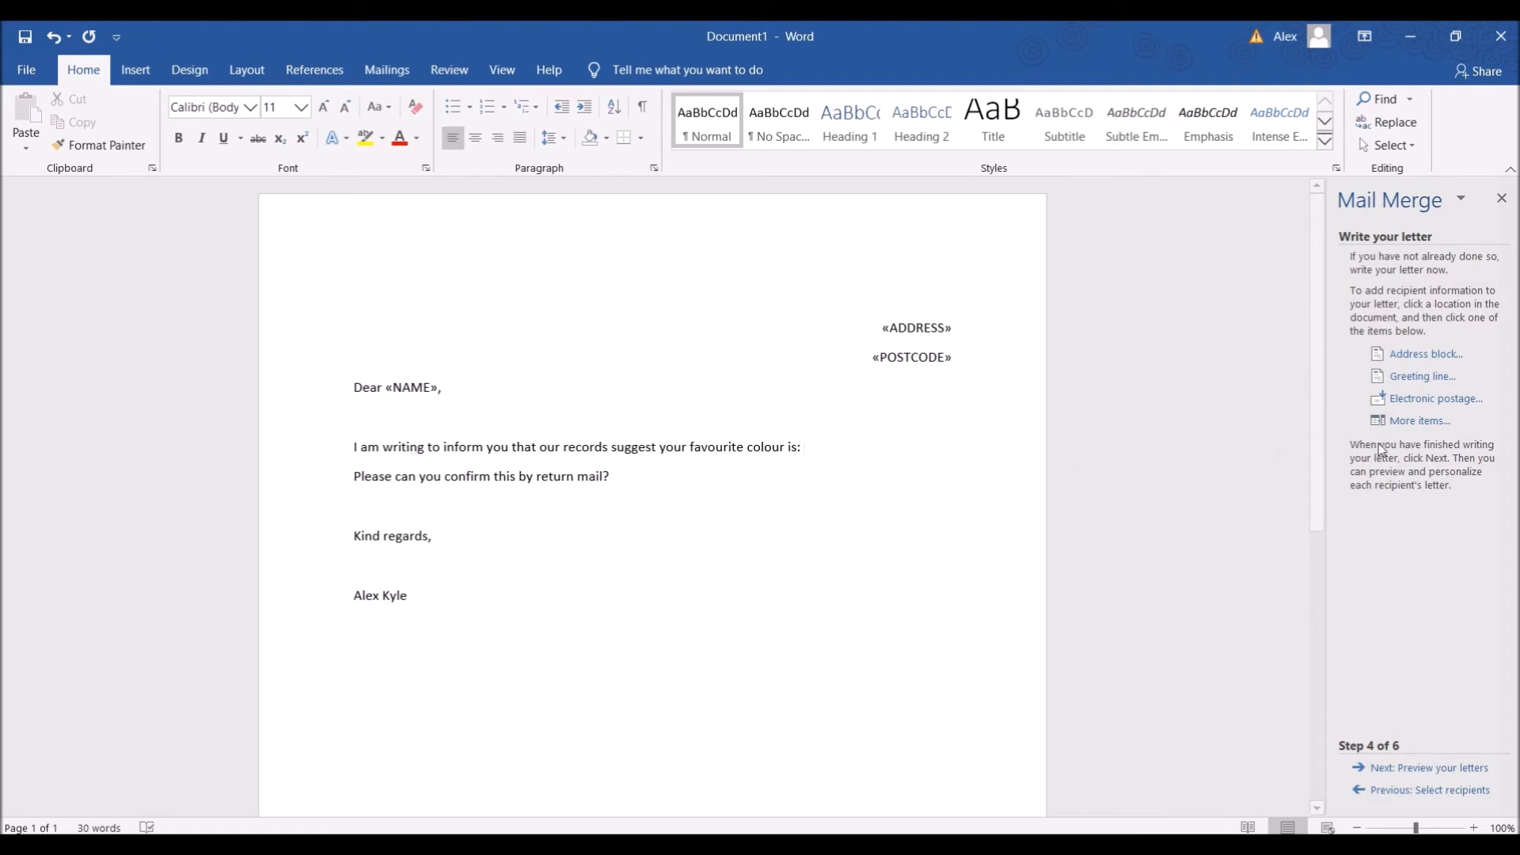
Insert the FAVOURITE_COLOUR merge field at the end of the sentence "our records suggest your favourite colour is:".
click(1415, 426)
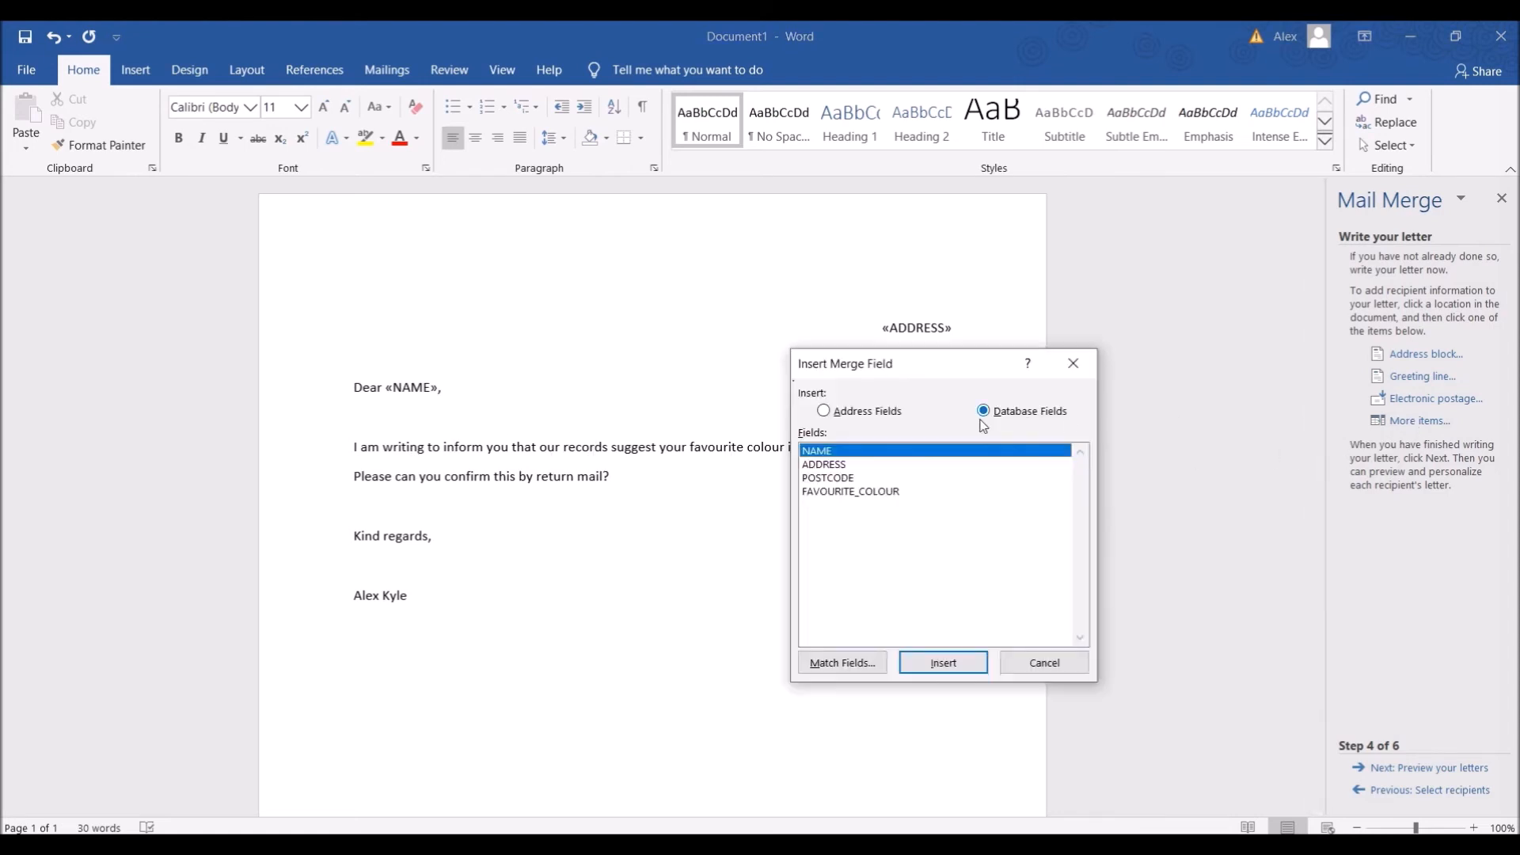
click(932, 478)
click(887, 491)
click(948, 660)
click(1027, 664)
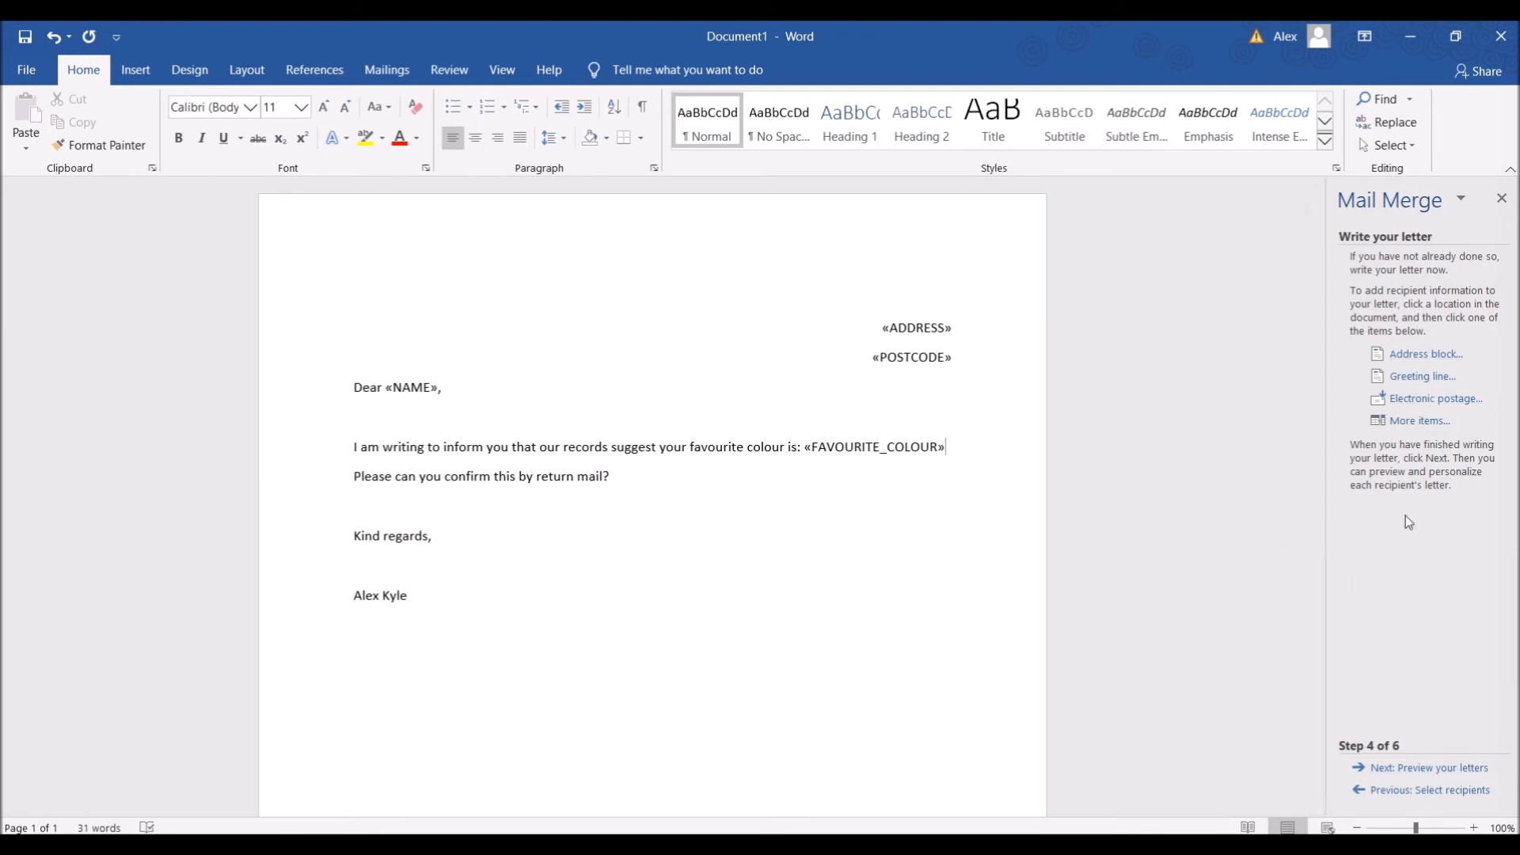
Advance the wizard to previewing the letters and check the merged fields in the first recipient's letter.
click(1415, 772)
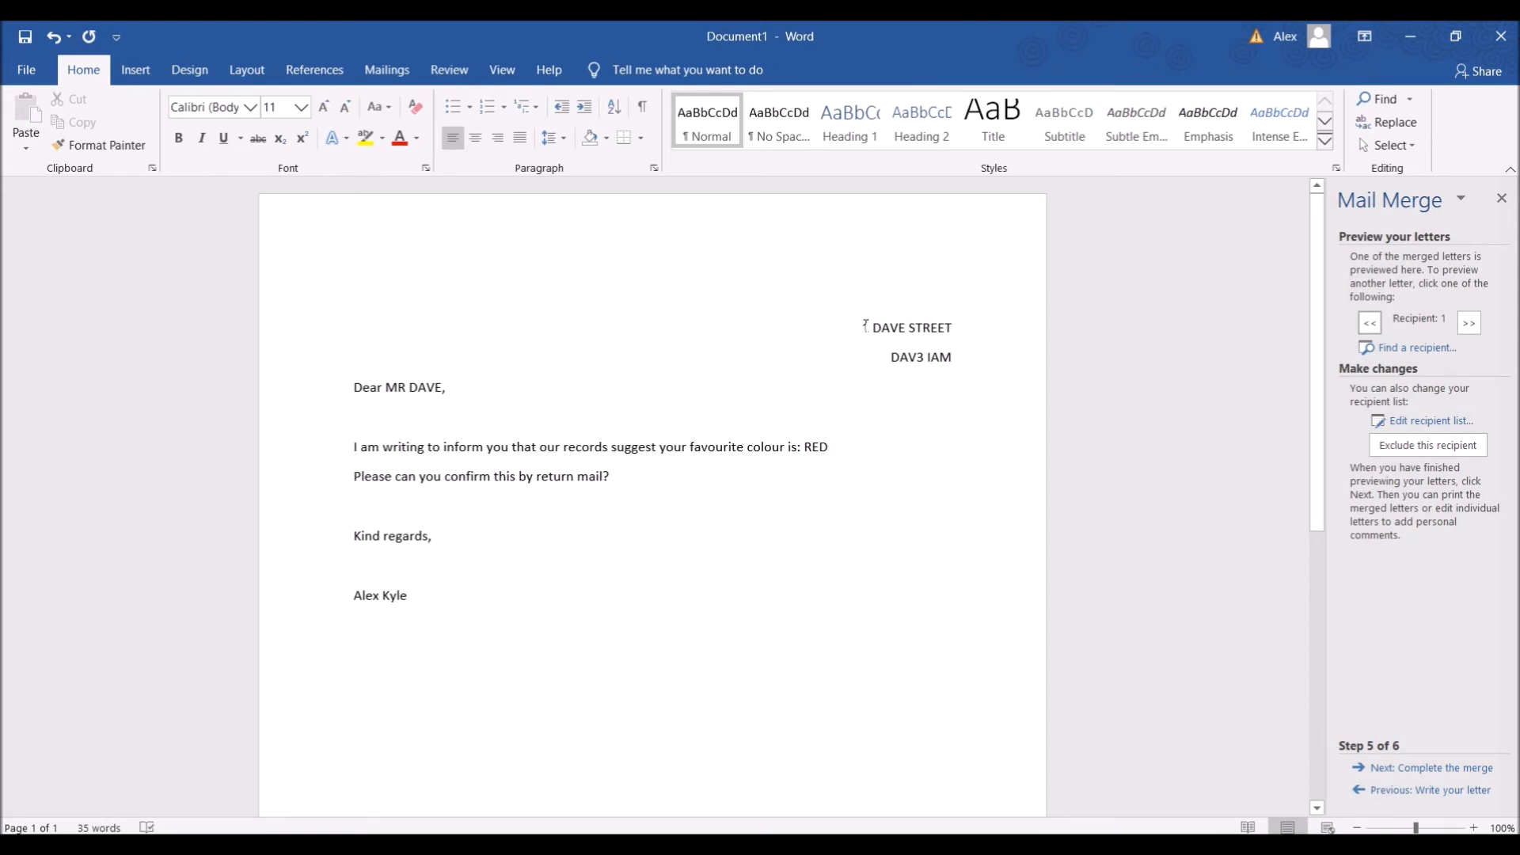
click(408, 388)
click(821, 448)
click(829, 507)
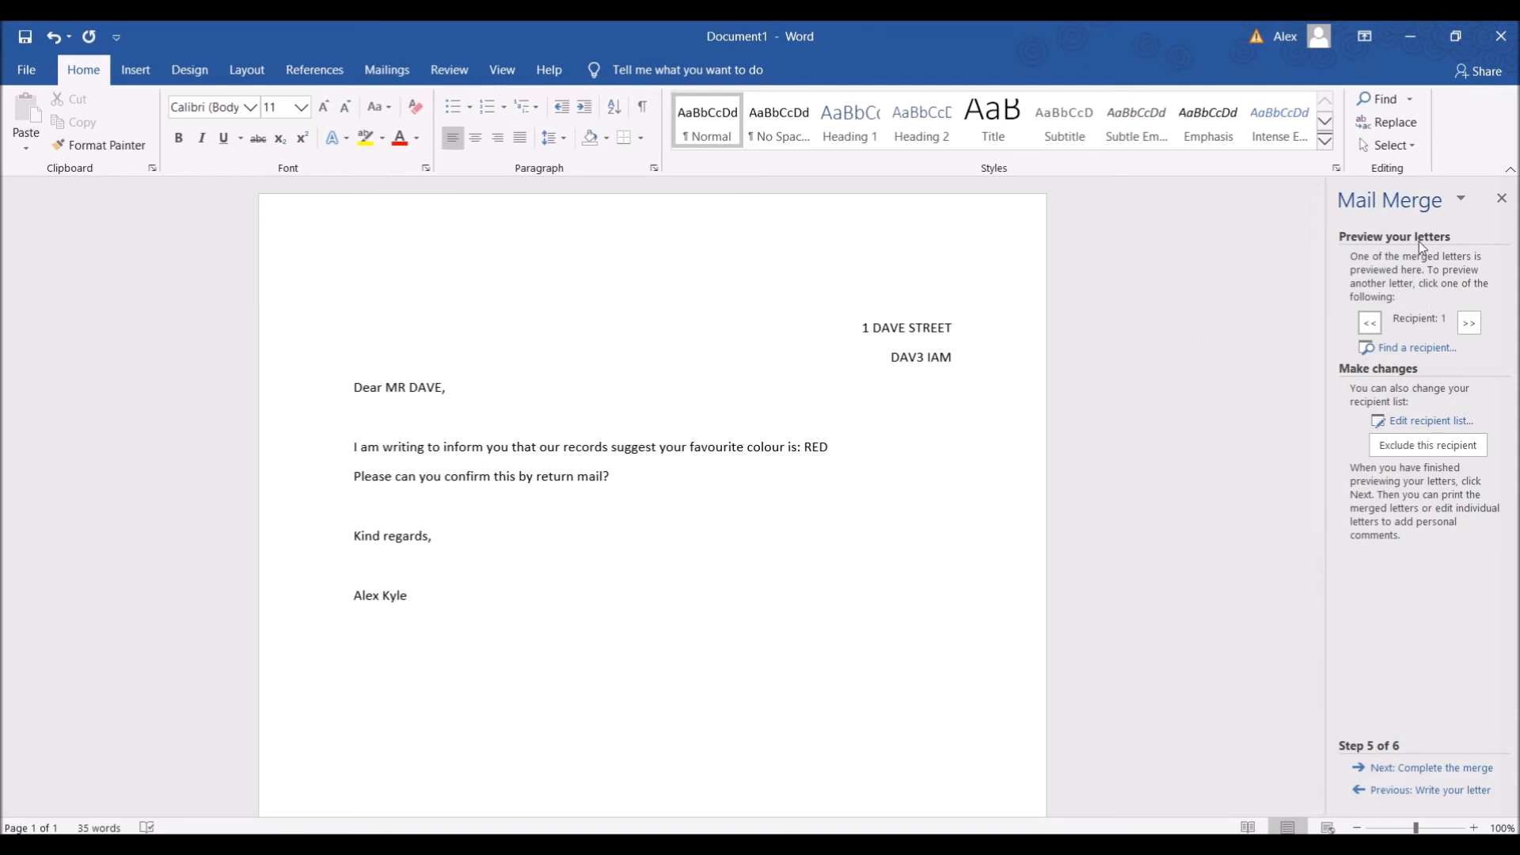
Browse forwards and backwards through the recipients' letter previews, checking the merged fields, and return to the first recipient.
click(1467, 324)
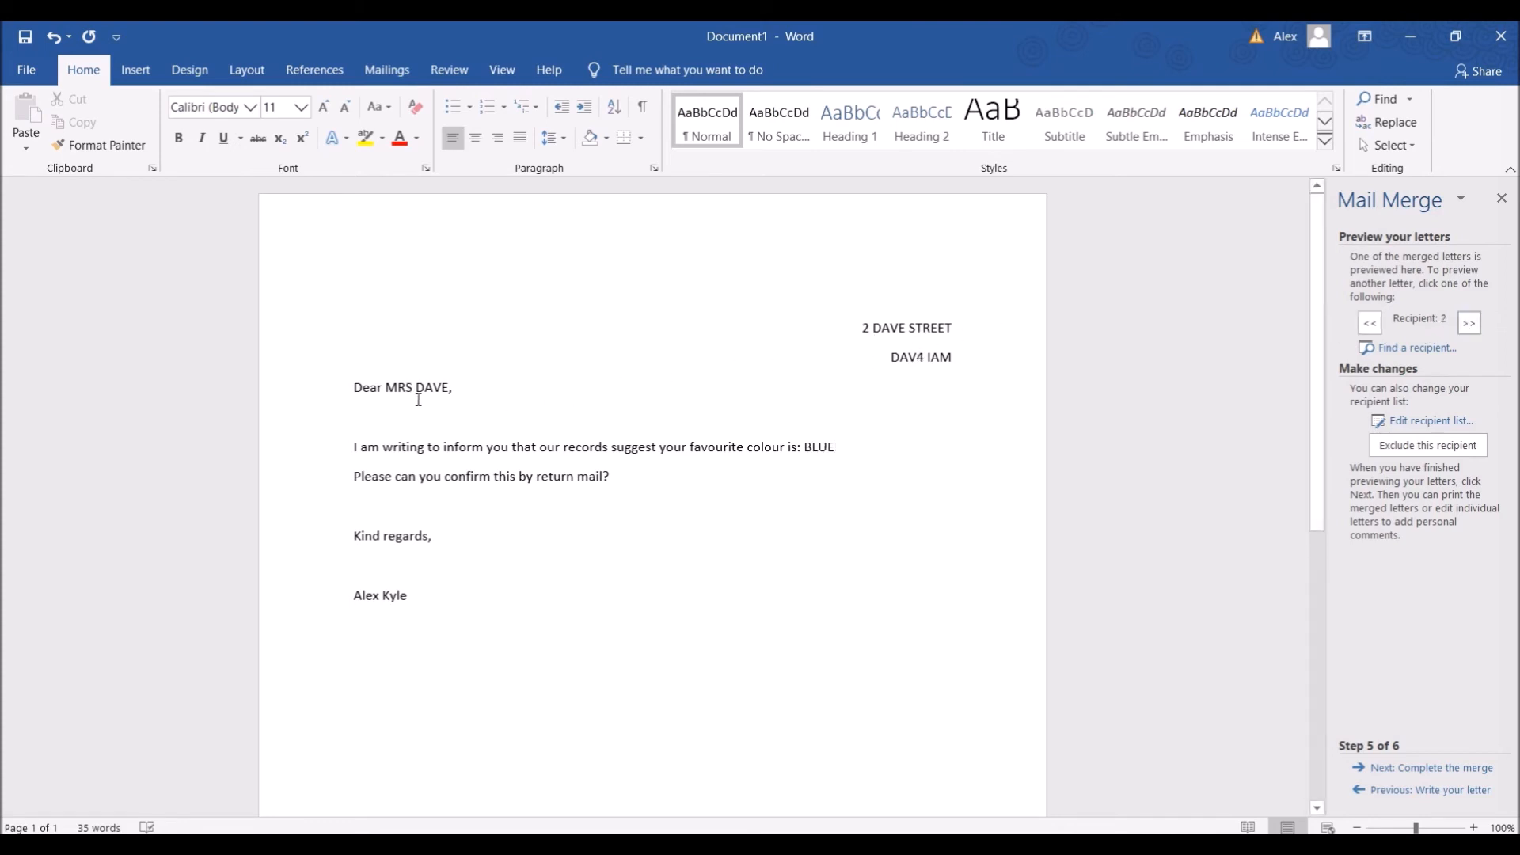
click(1479, 327)
click(1469, 323)
click(1471, 325)
click(1470, 326)
click(1471, 325)
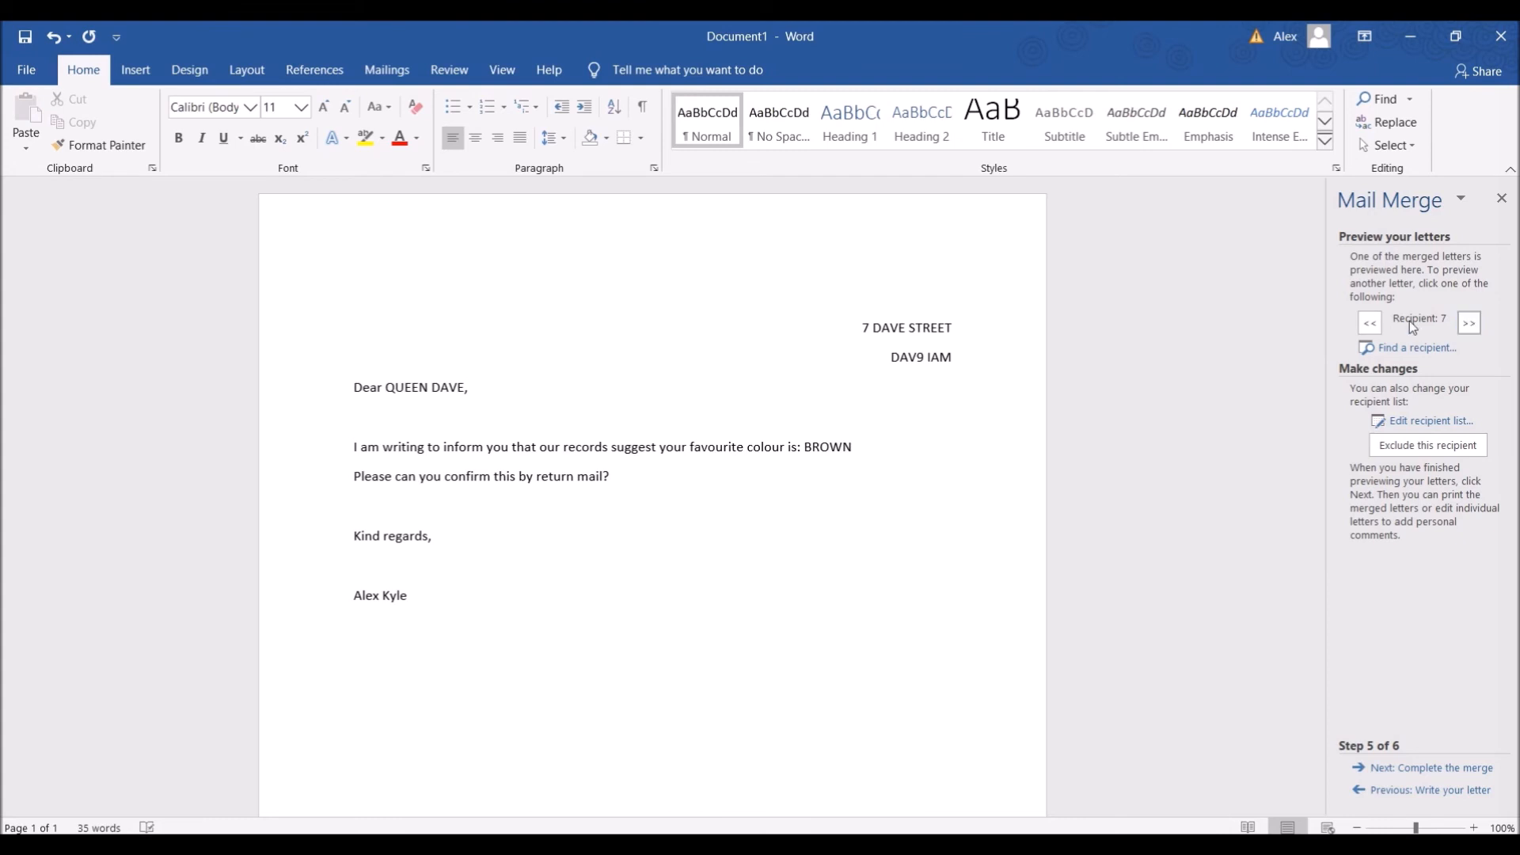
click(1377, 325)
click(1377, 325)
click(1378, 326)
click(1466, 324)
click(1466, 323)
click(1466, 323)
click(1370, 323)
click(1370, 323)
click(1370, 323)
click(1369, 323)
click(1369, 323)
click(1471, 325)
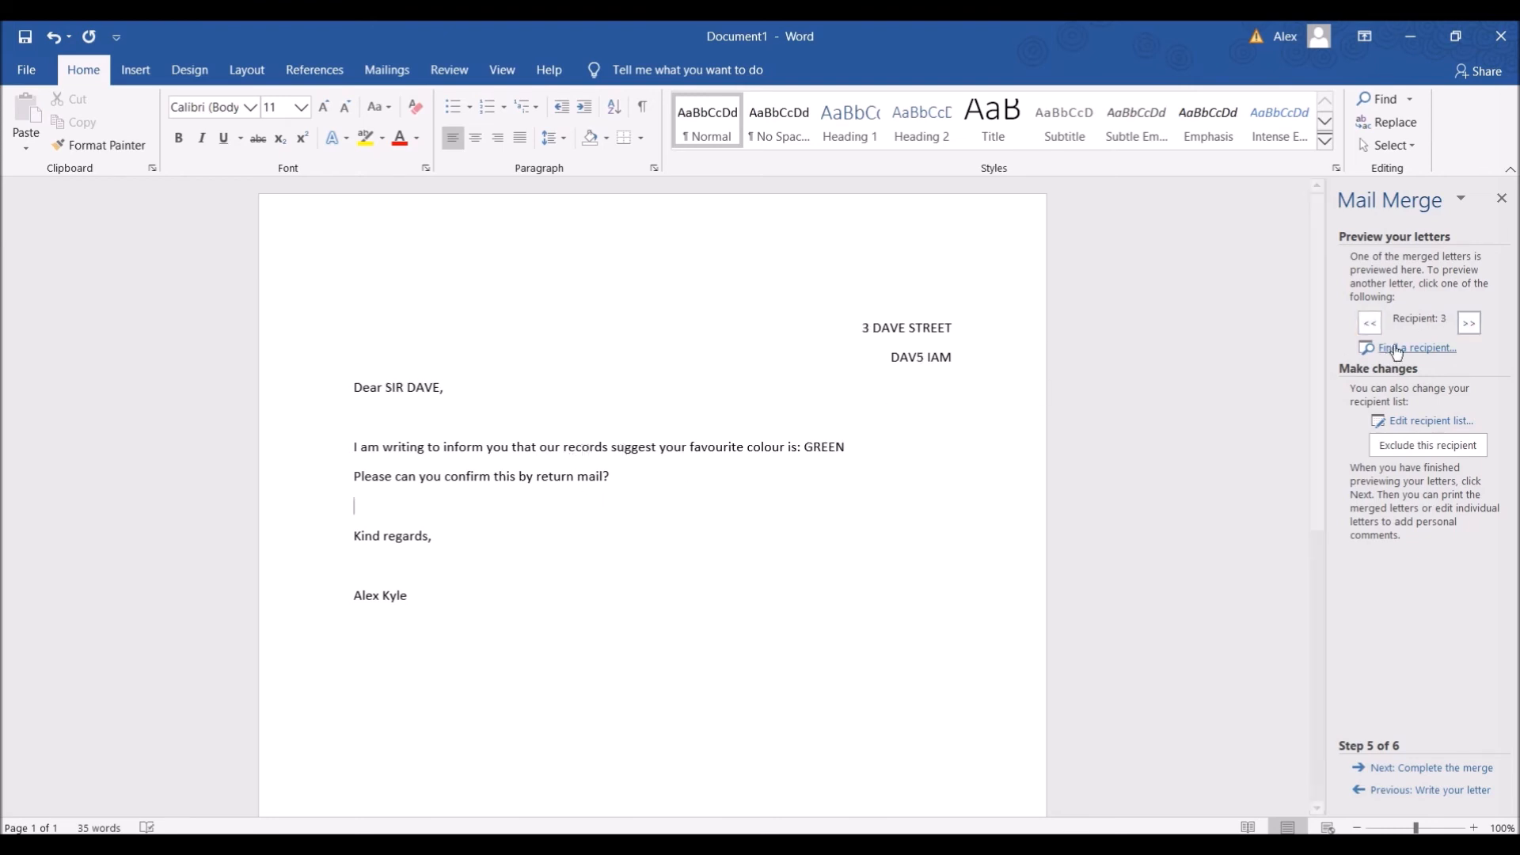
click(1469, 323)
click(1470, 323)
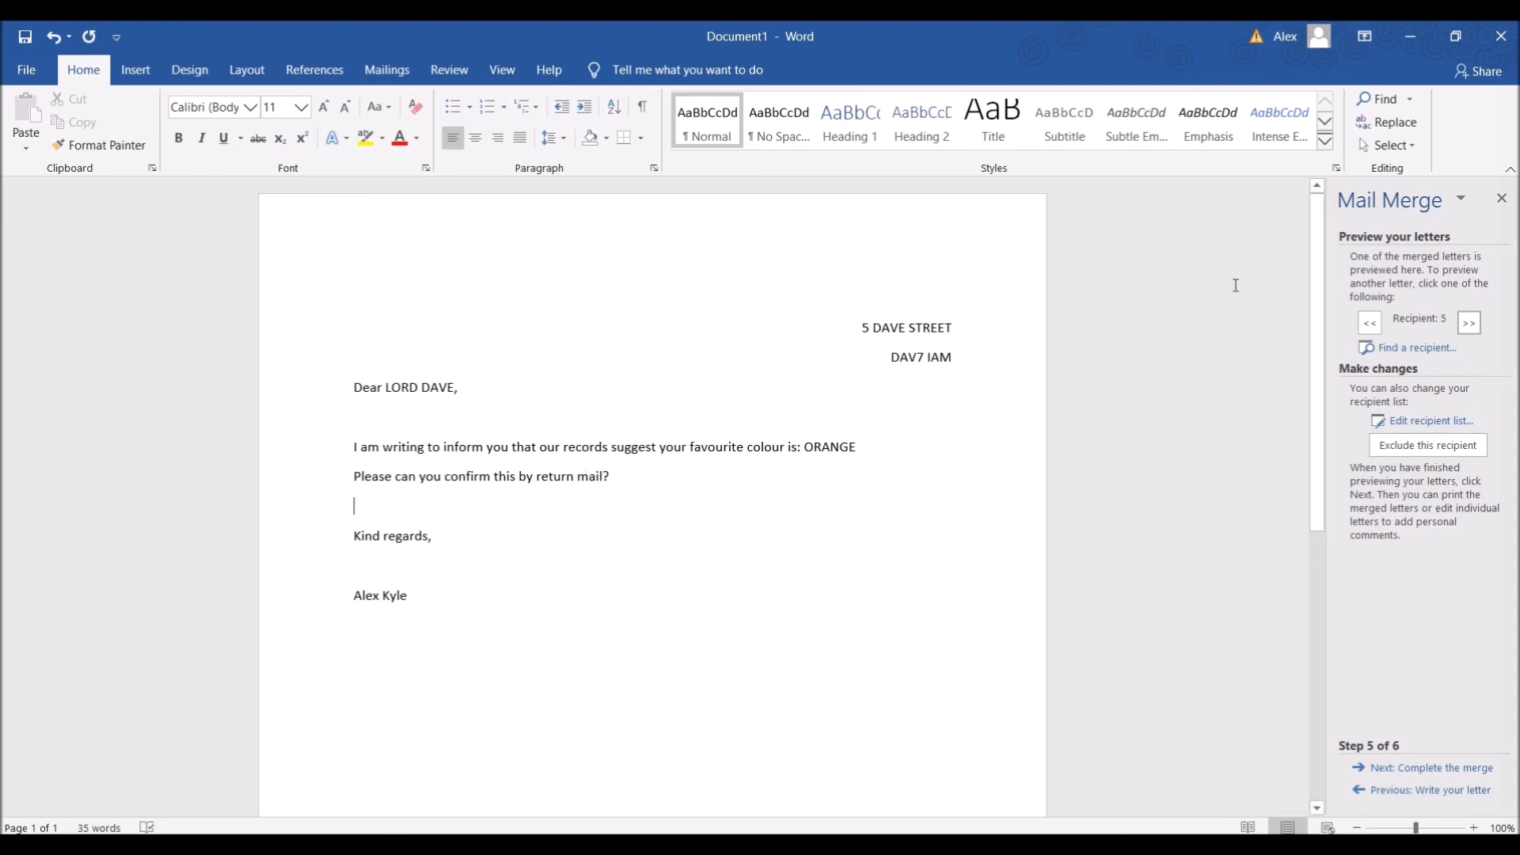
click(1369, 324)
click(1370, 325)
click(1369, 324)
click(1368, 326)
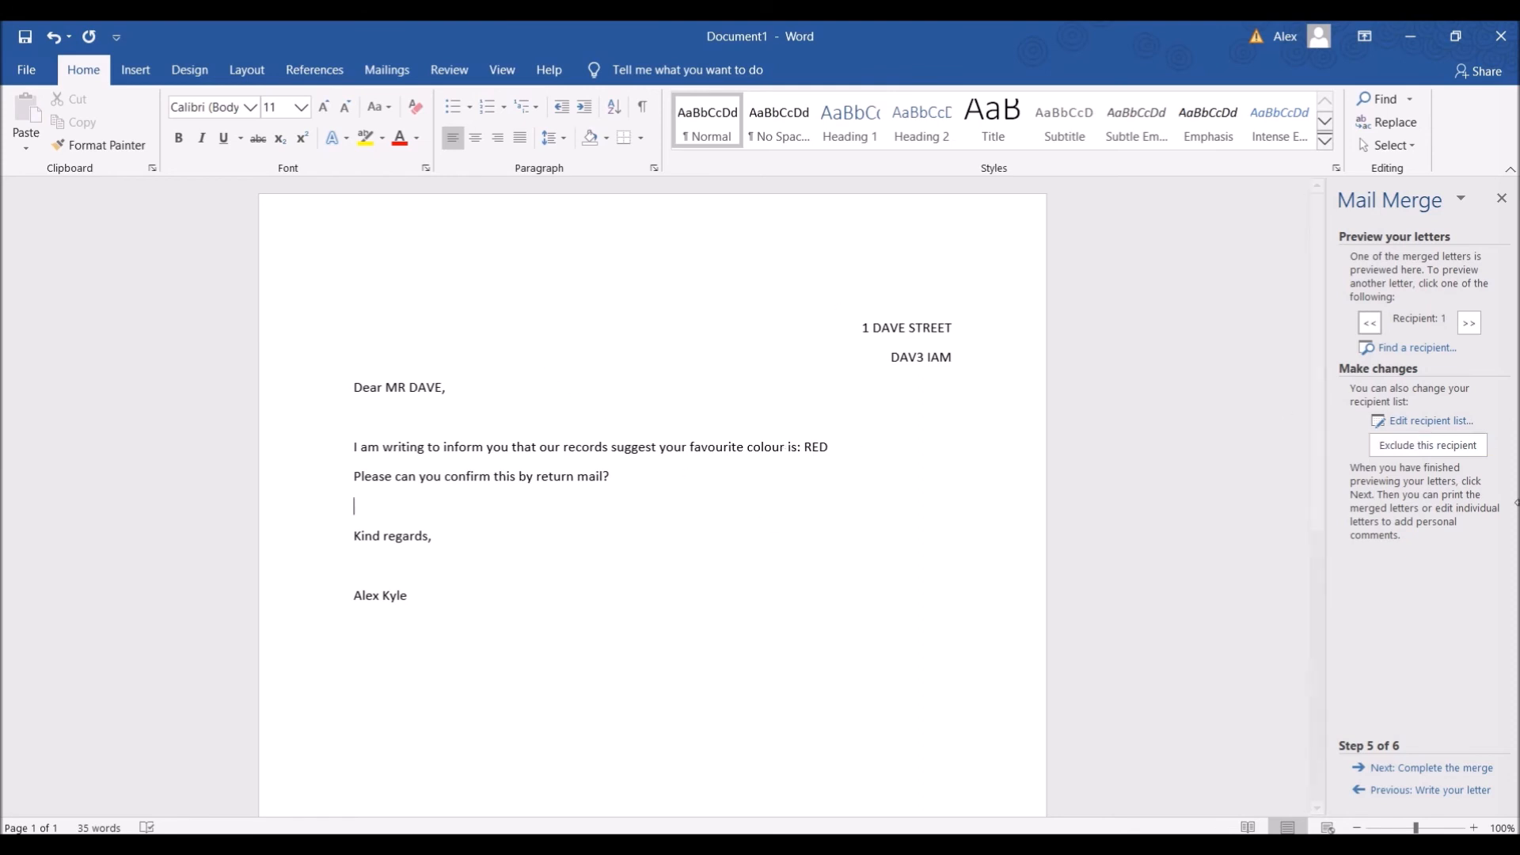
Review all entries in the mail merge recipient list and accept the list without changes.
click(1443, 427)
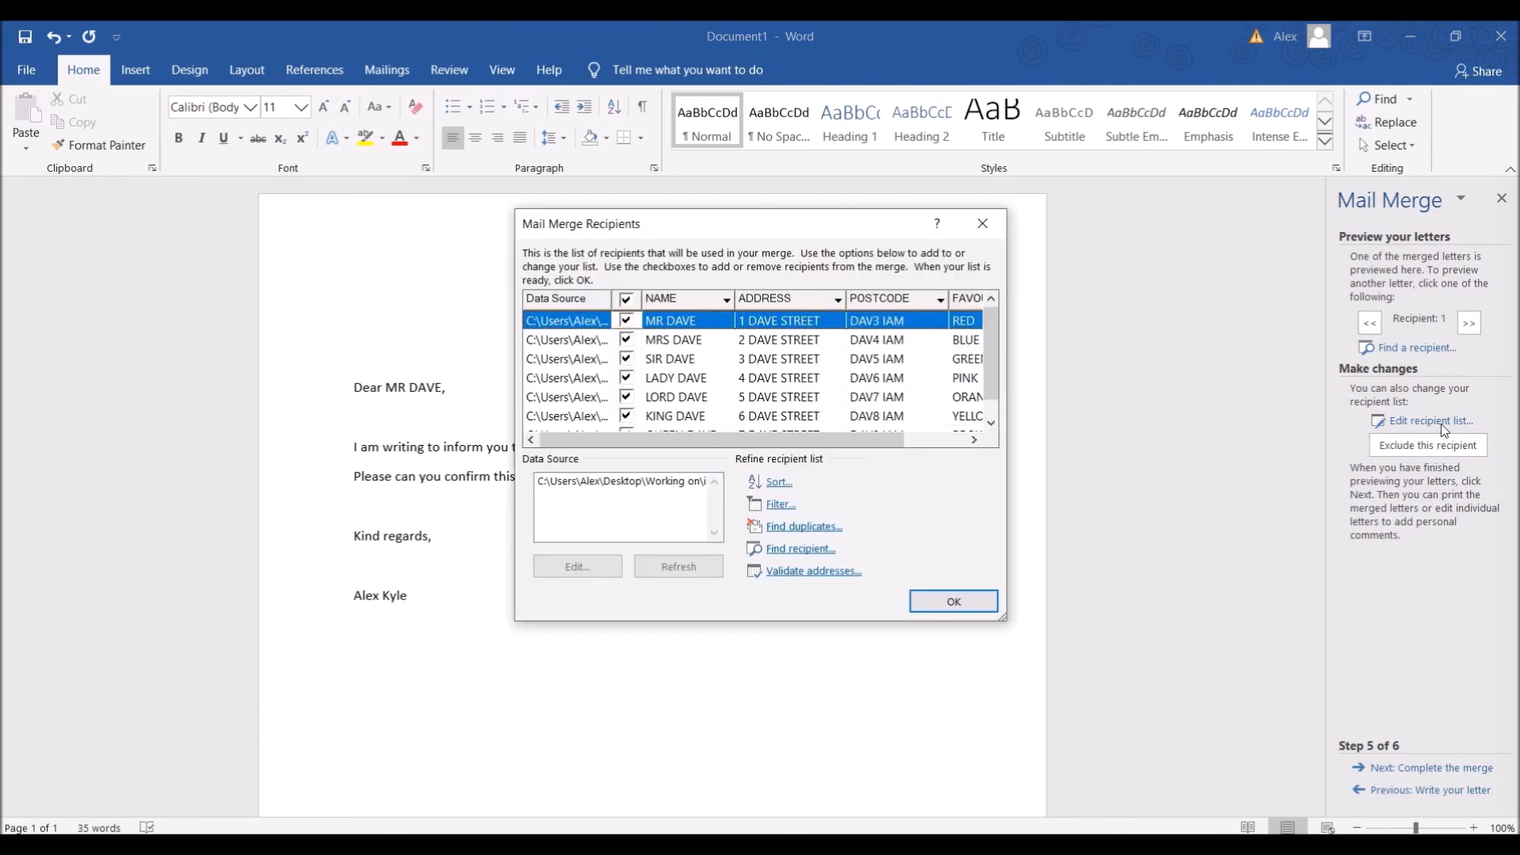
click(996, 425)
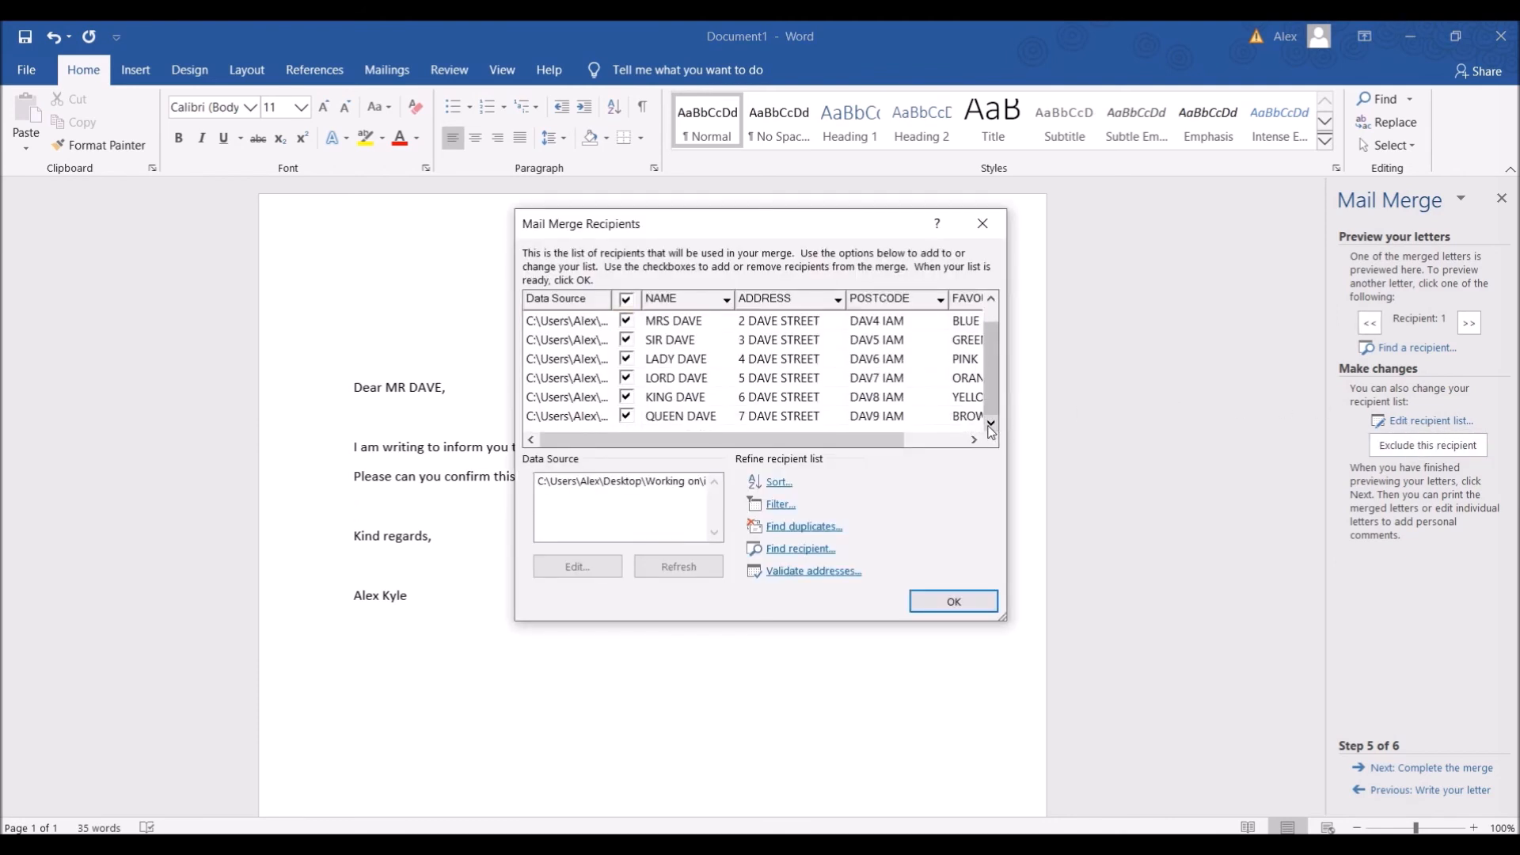
click(954, 602)
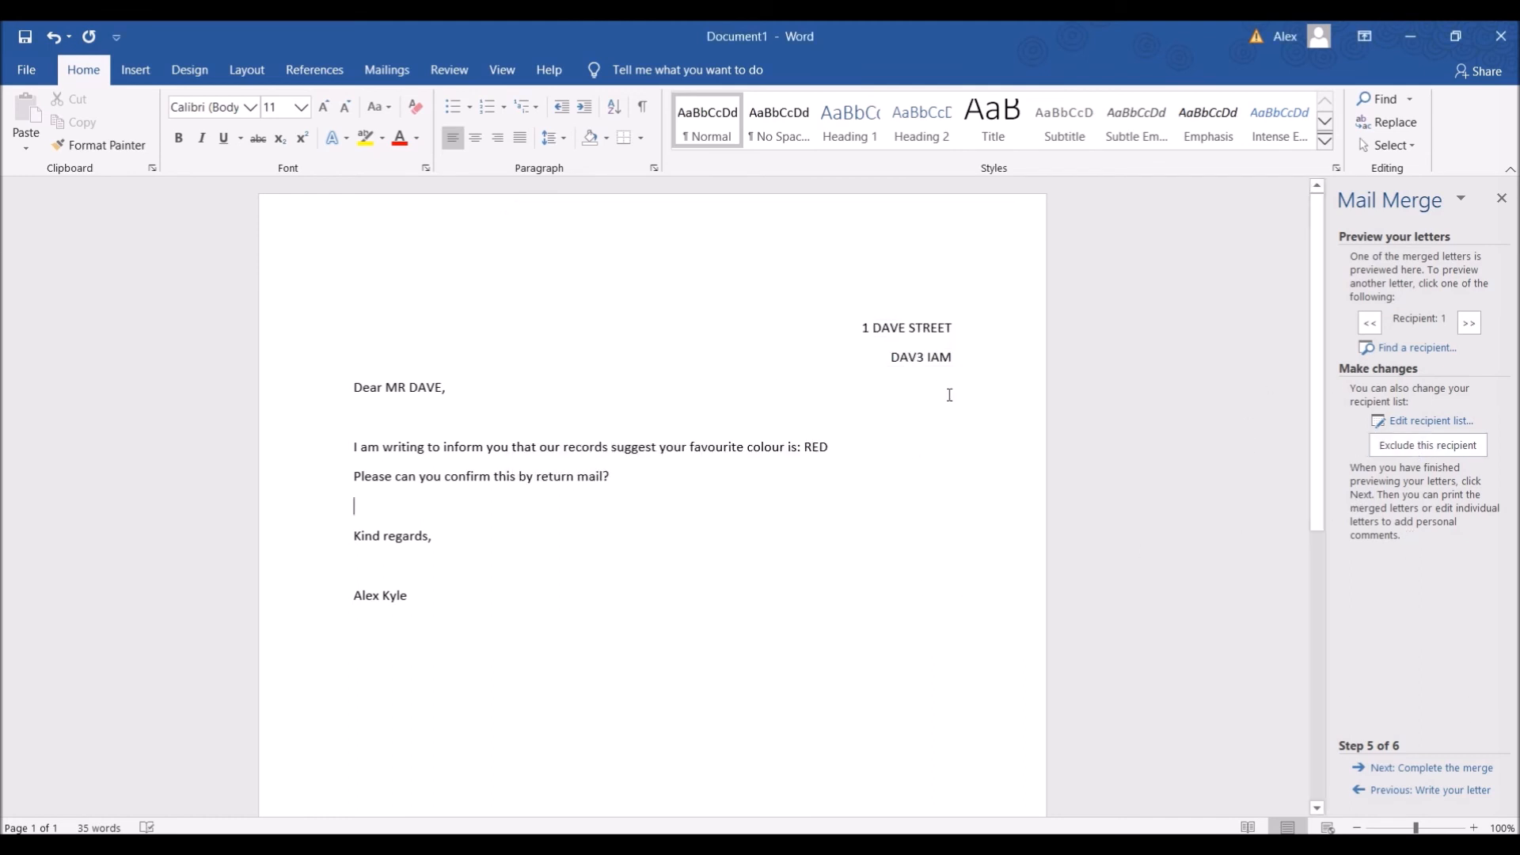
Advance the wizard to completing the merge and close the wizard pane.
click(1439, 767)
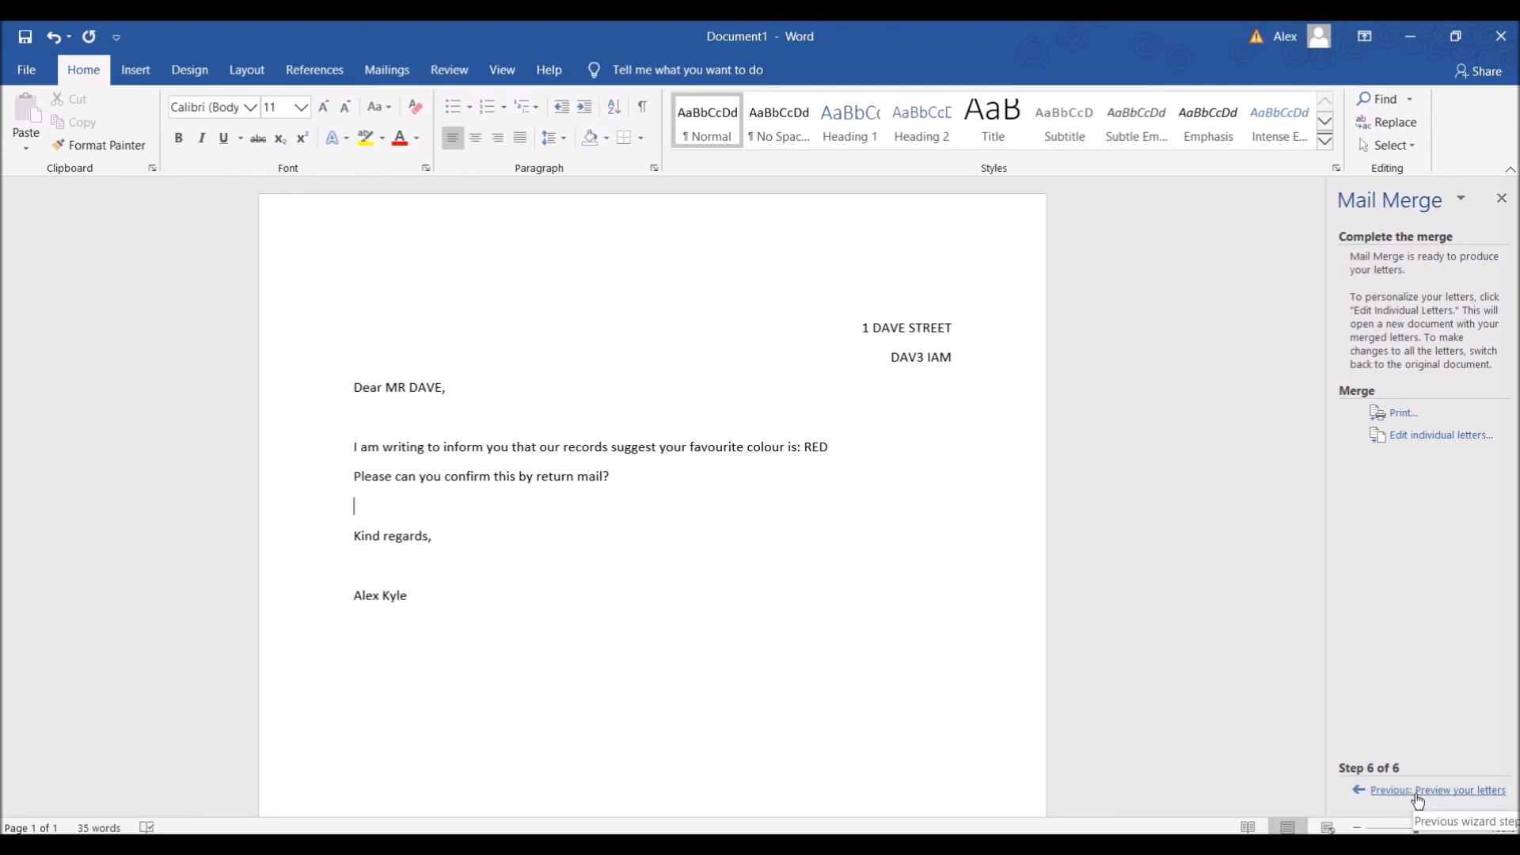
click(1502, 198)
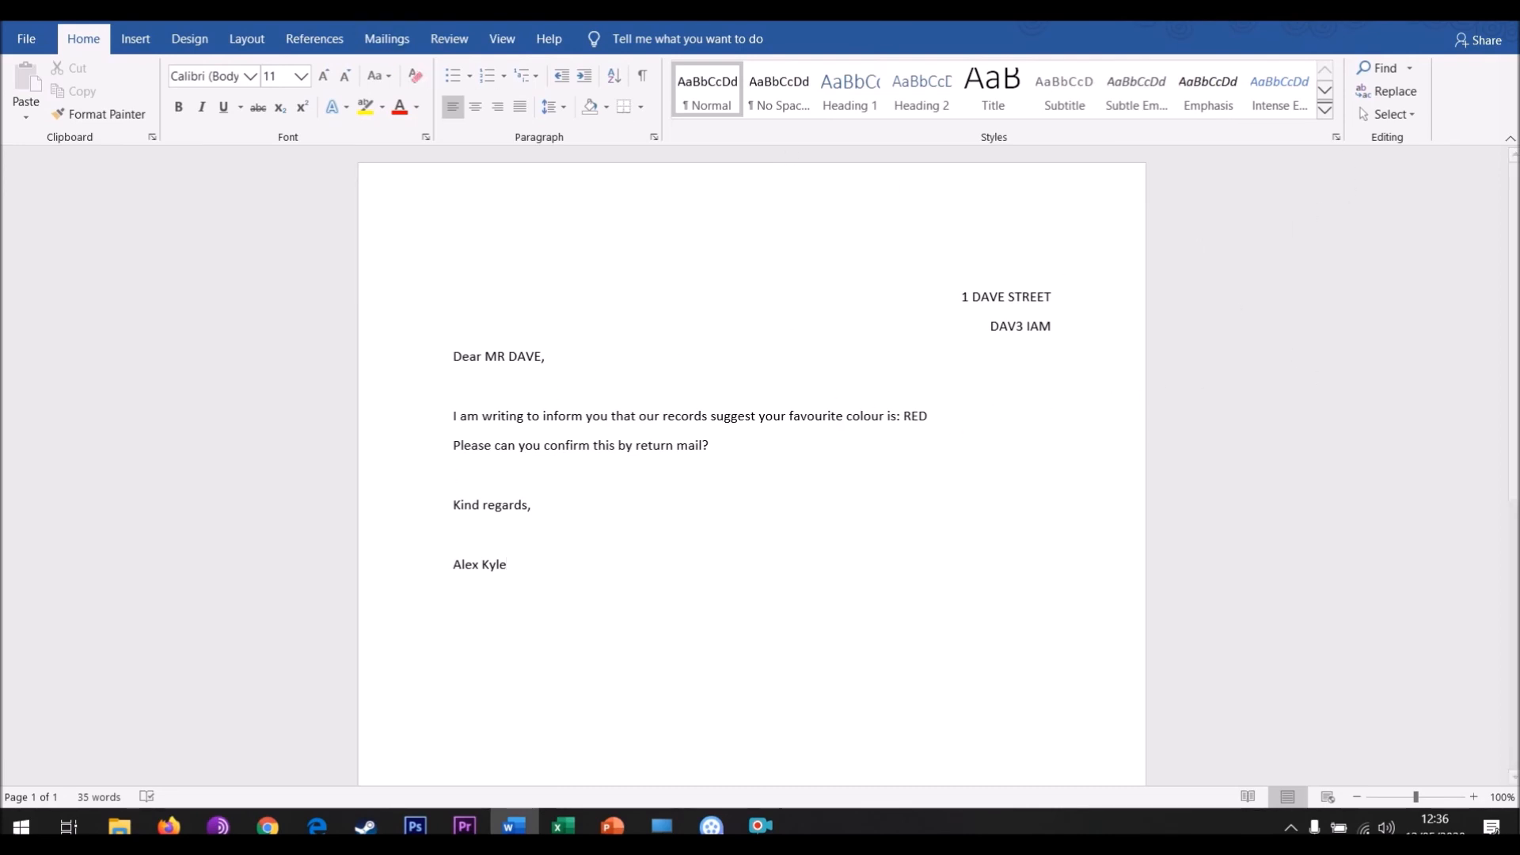
Reopen the Step-by-Step Mail Merge Wizard and go back to its document type selection.
click(386, 39)
click(145, 114)
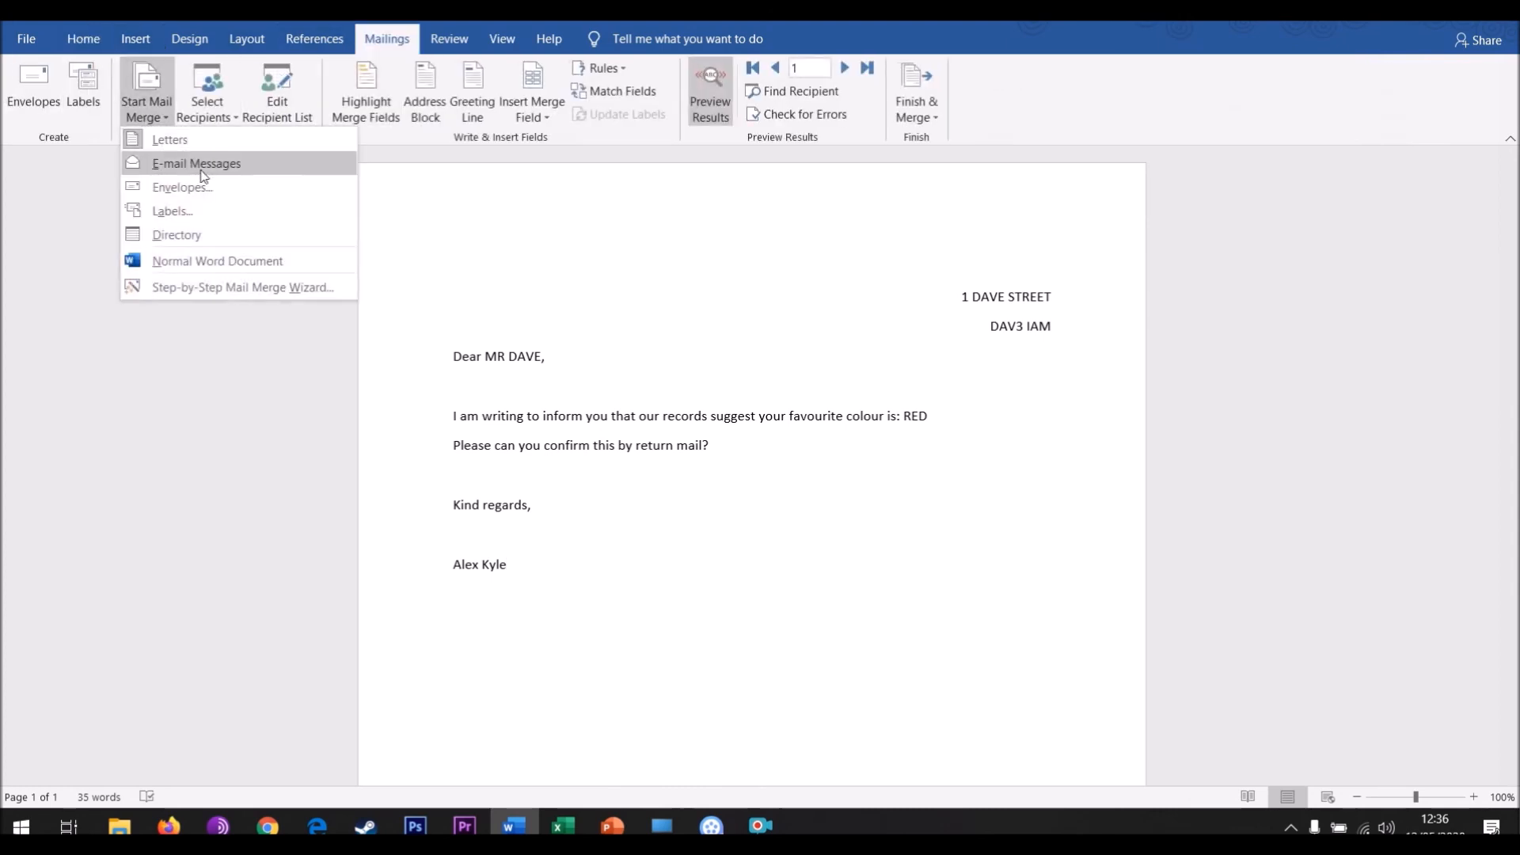
click(245, 286)
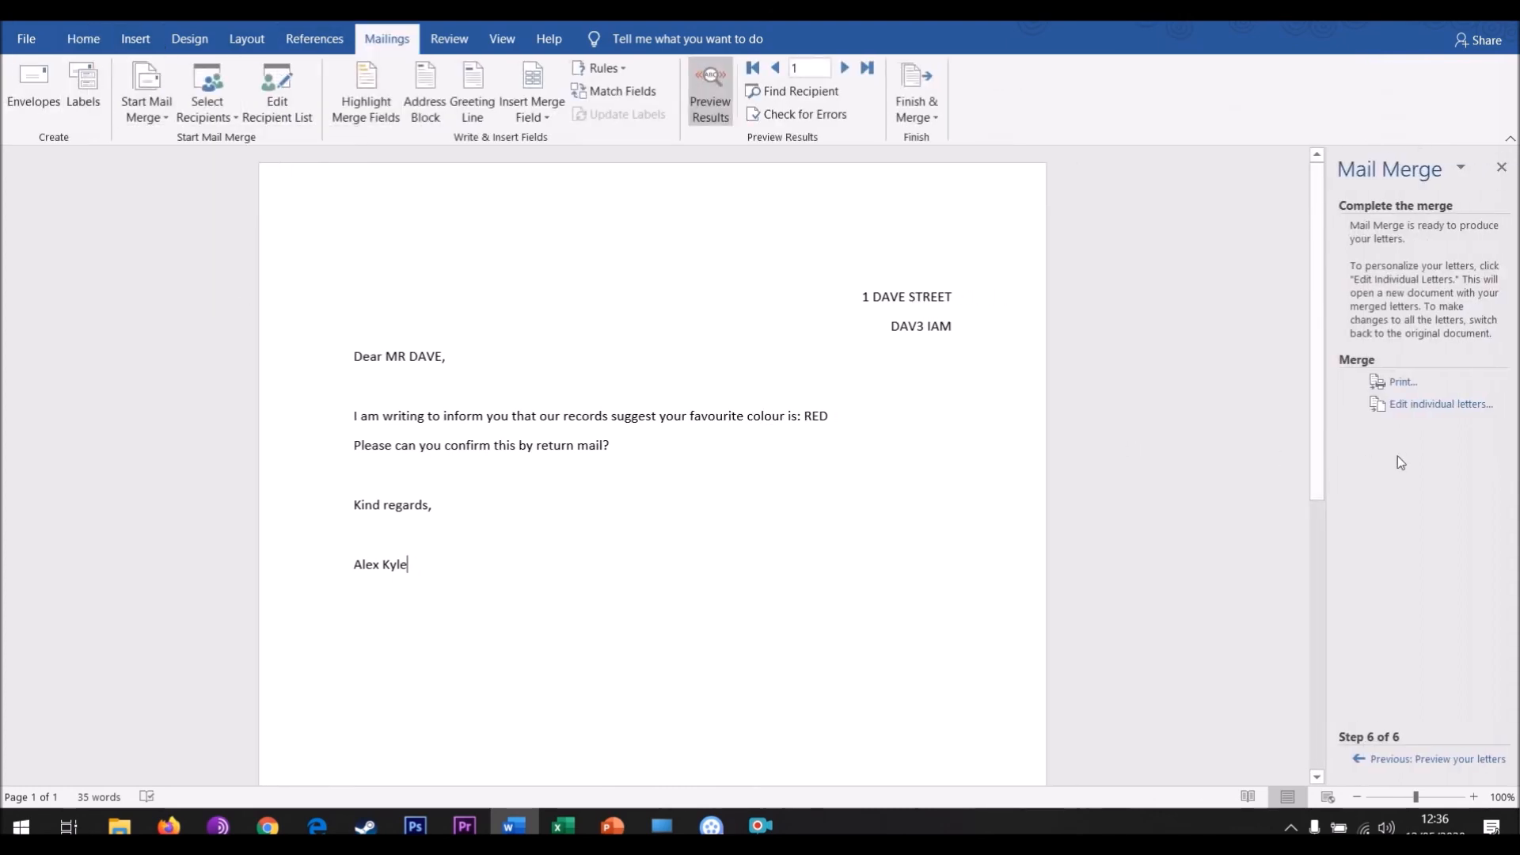
click(1460, 759)
click(1460, 760)
click(1460, 760)
click(1461, 759)
click(1461, 760)
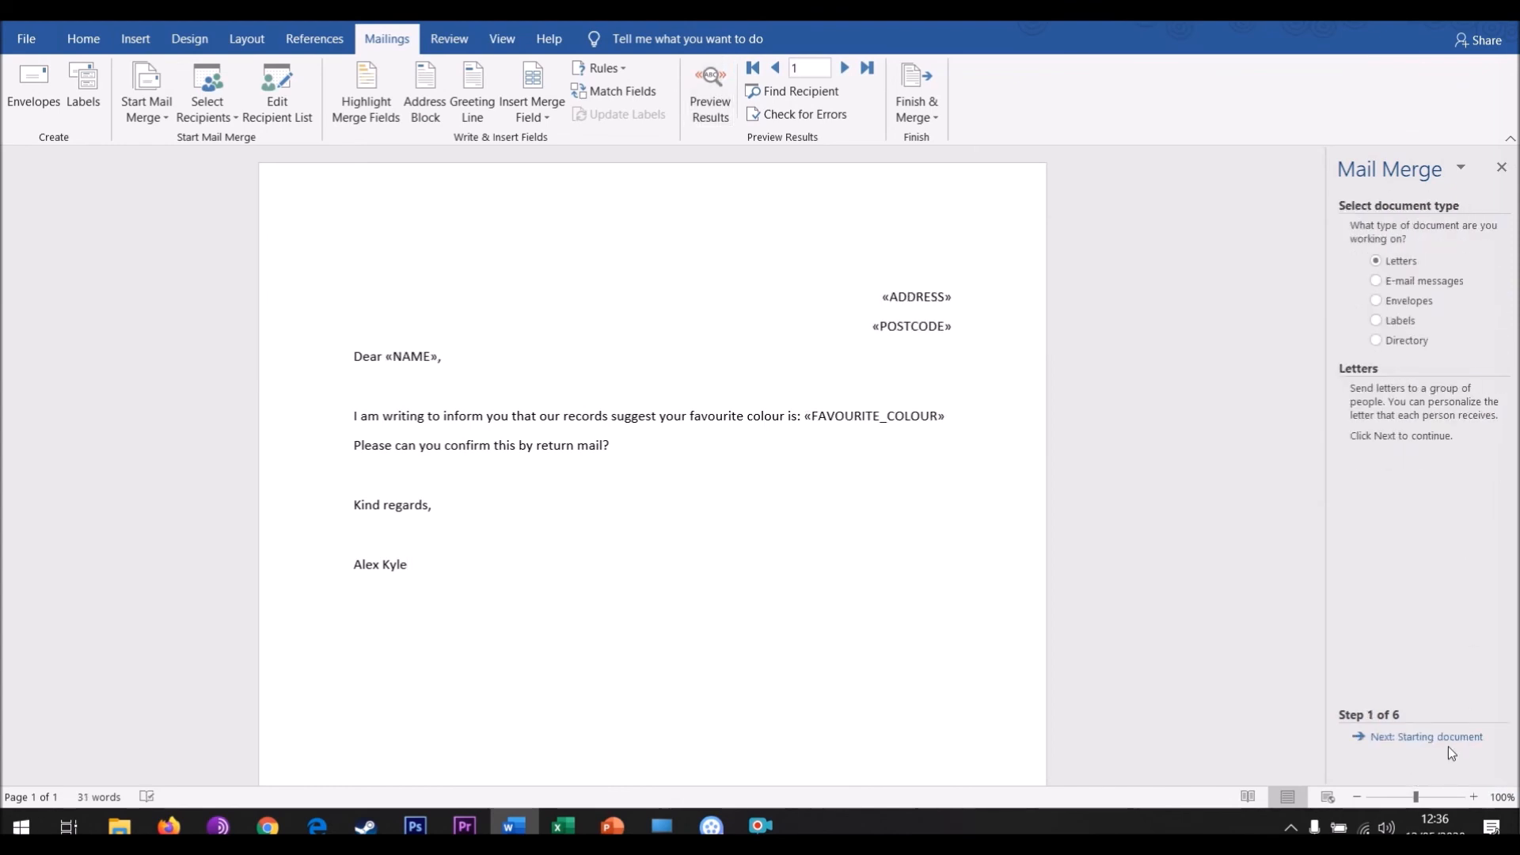
Set the mail merge document type to Labels and continue through the starting document stage to the label options.
click(1391, 321)
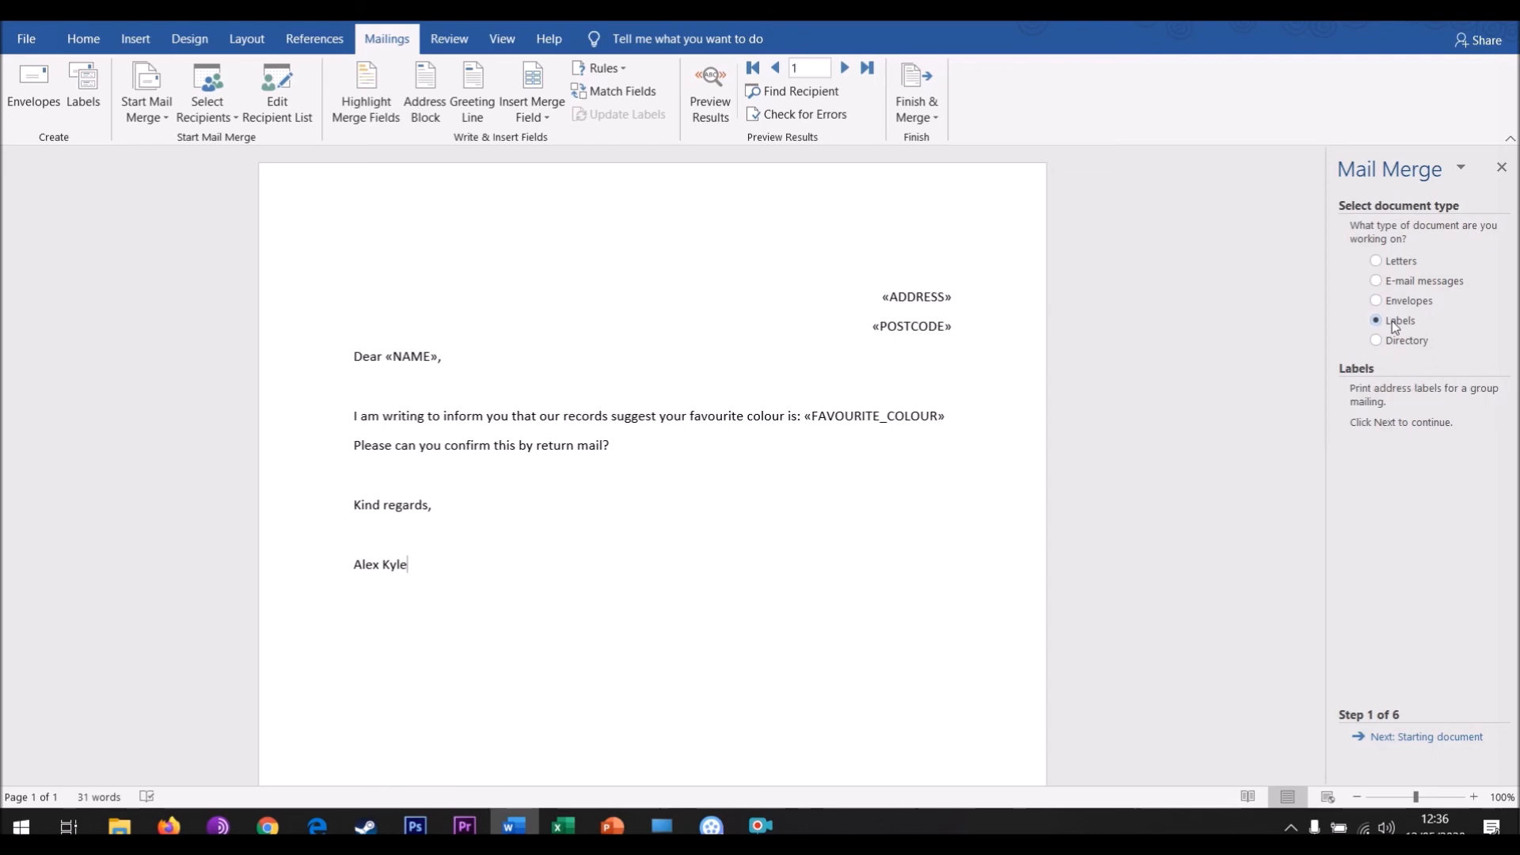
click(1465, 738)
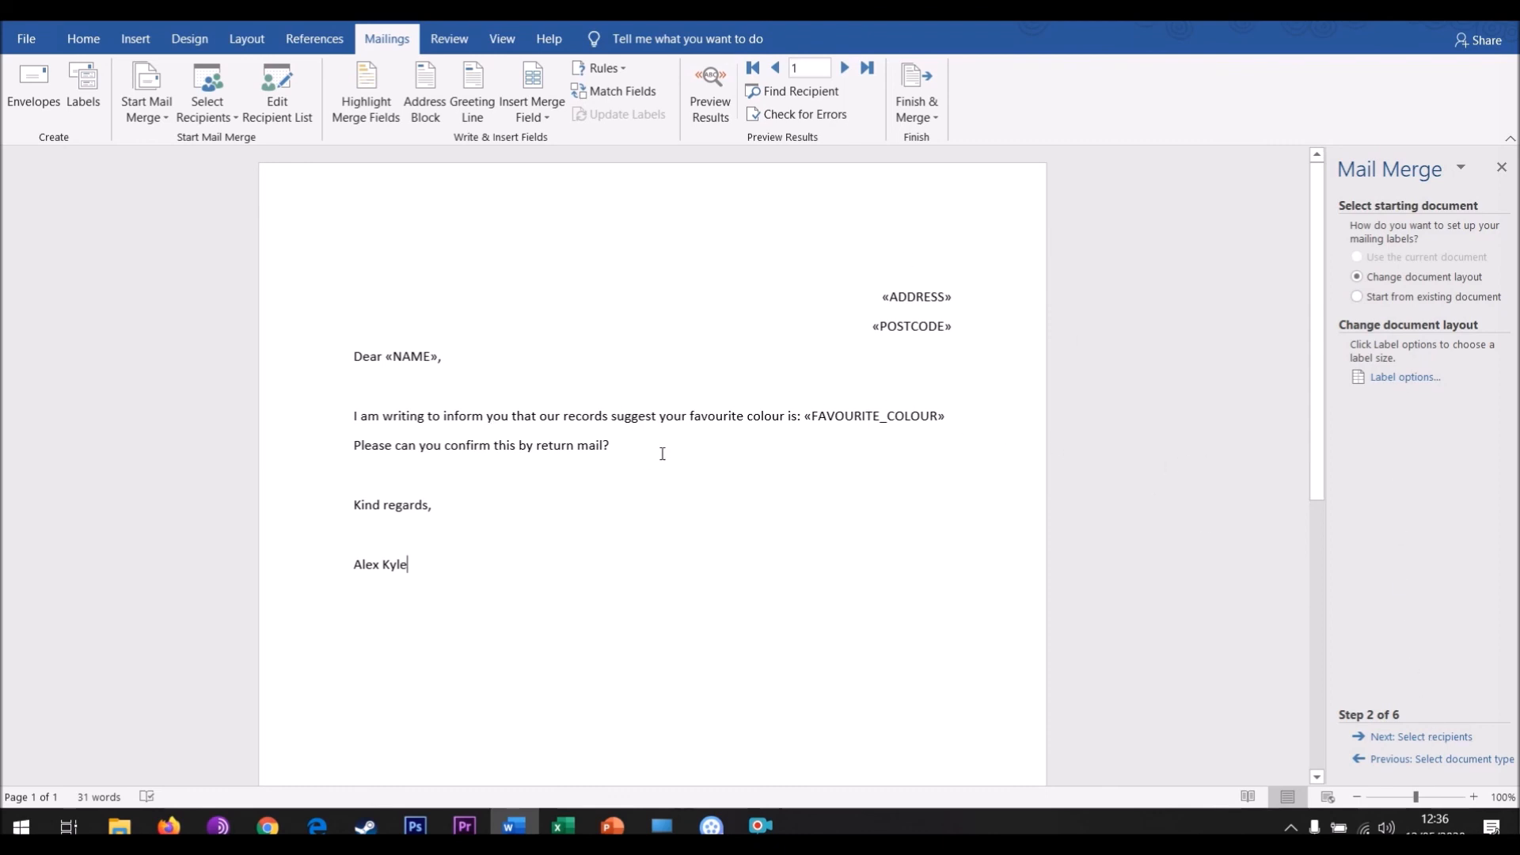
click(635, 447)
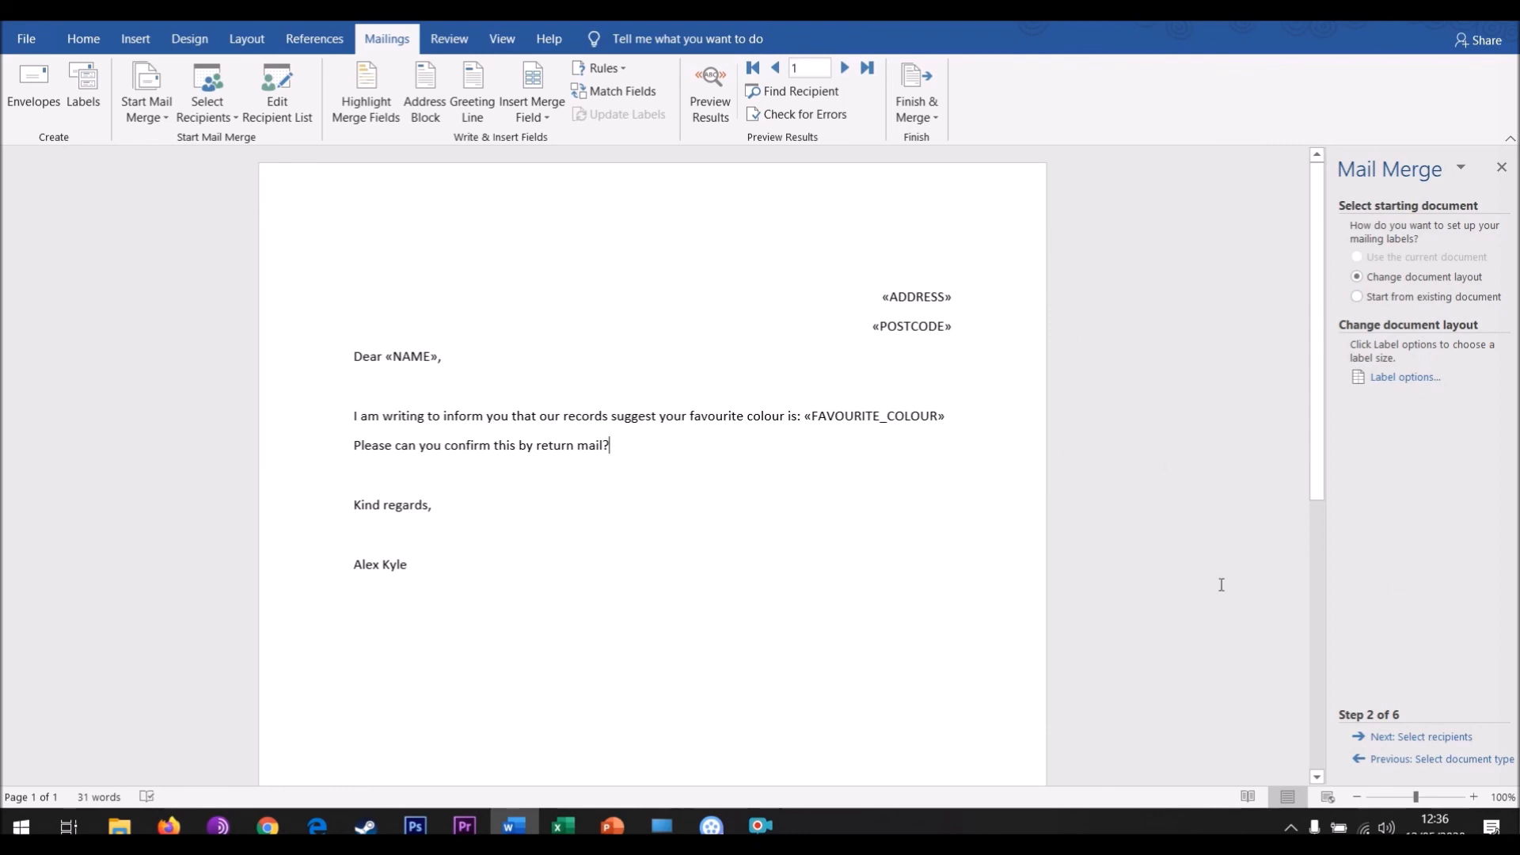
click(1449, 735)
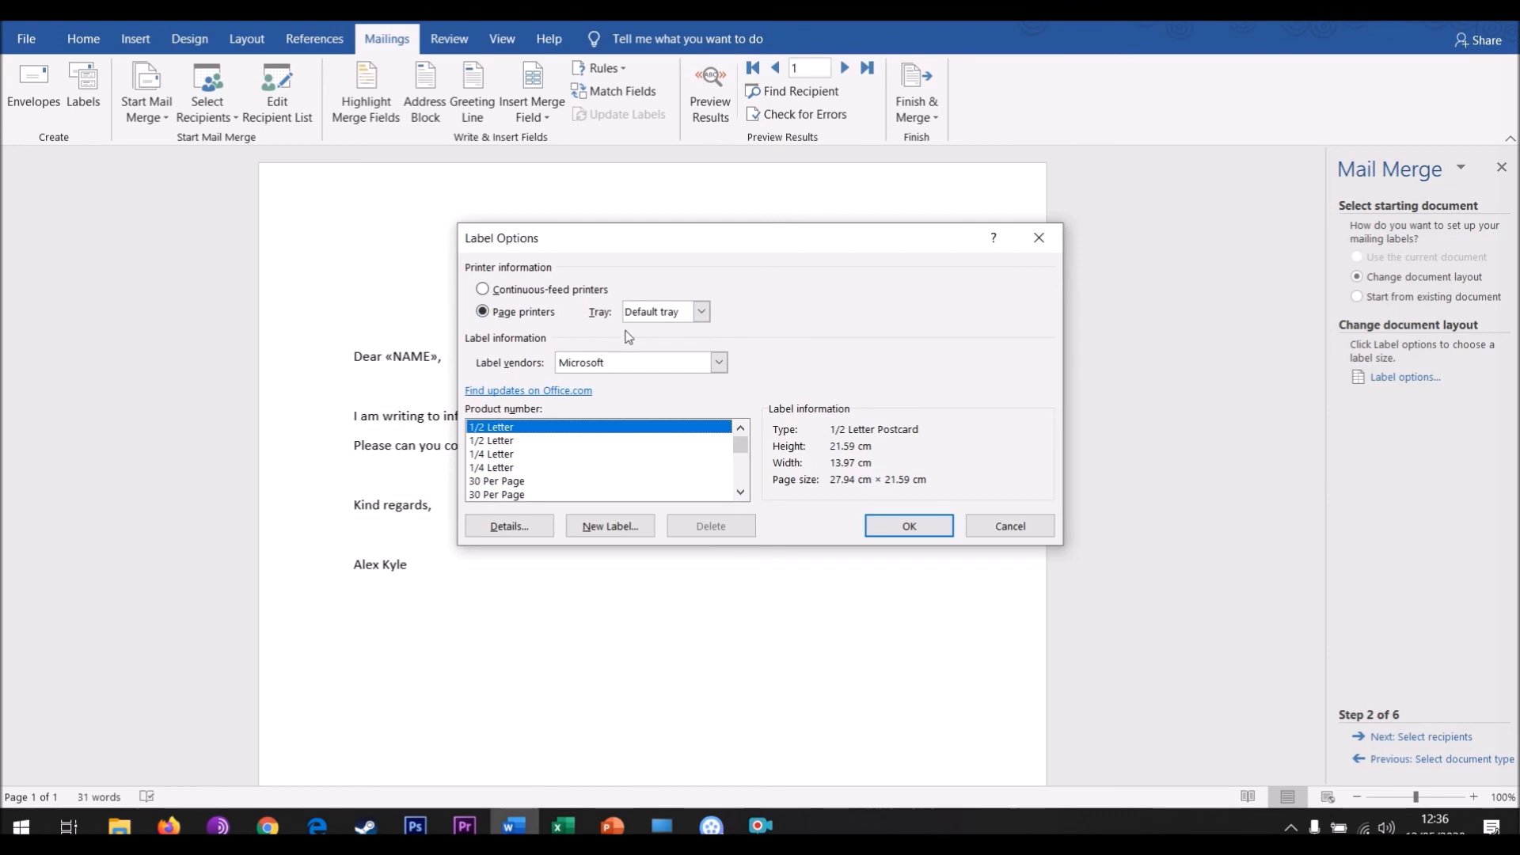
Choose the first Microsoft "30 Per Page" address label and apply it, accepting deletion of the current letter contents.
drag(647, 239, 650, 310)
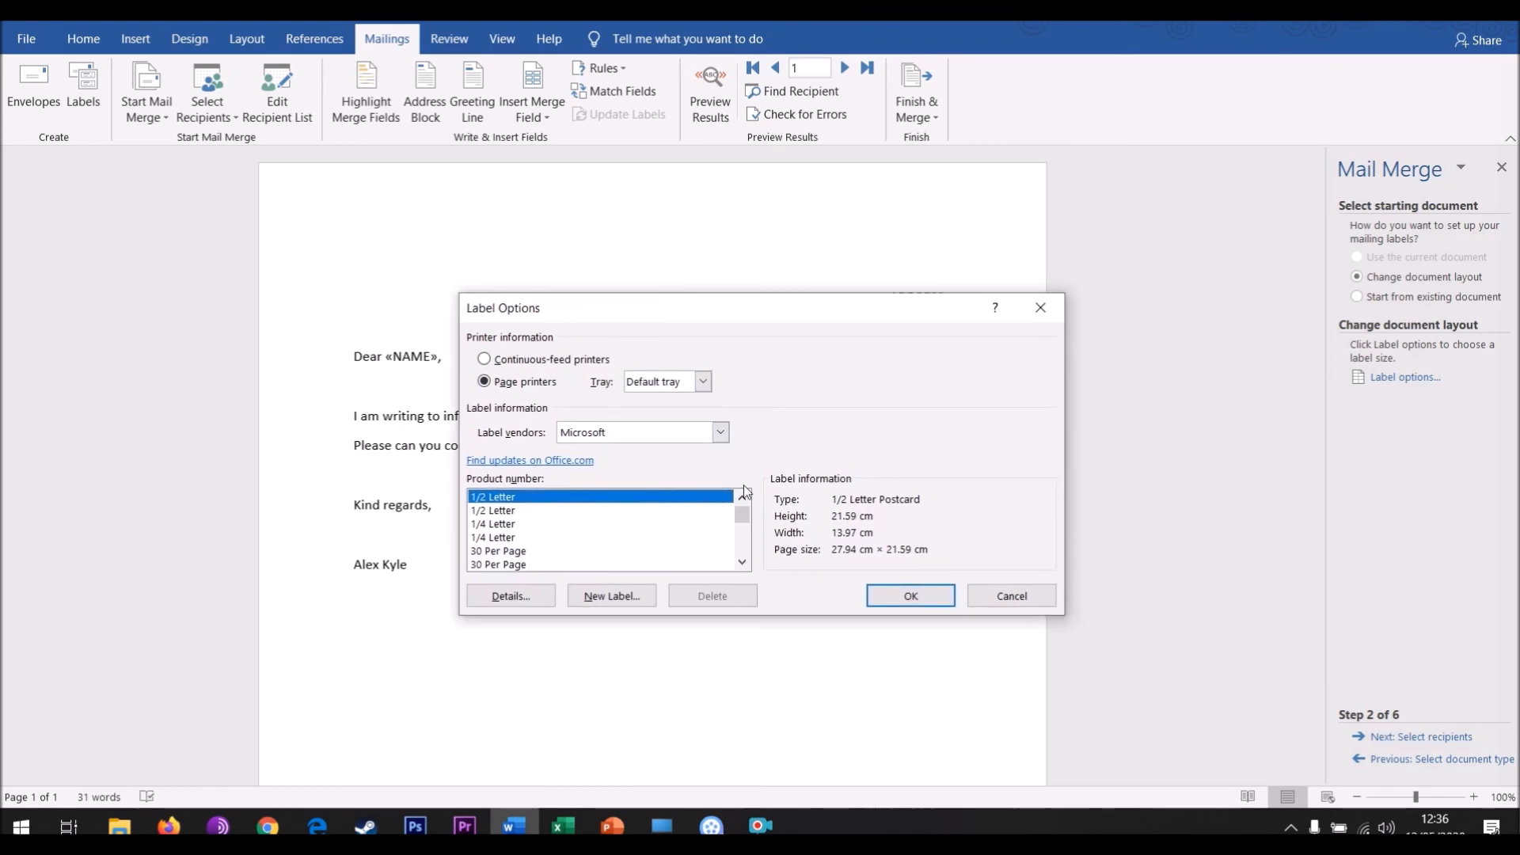
click(749, 564)
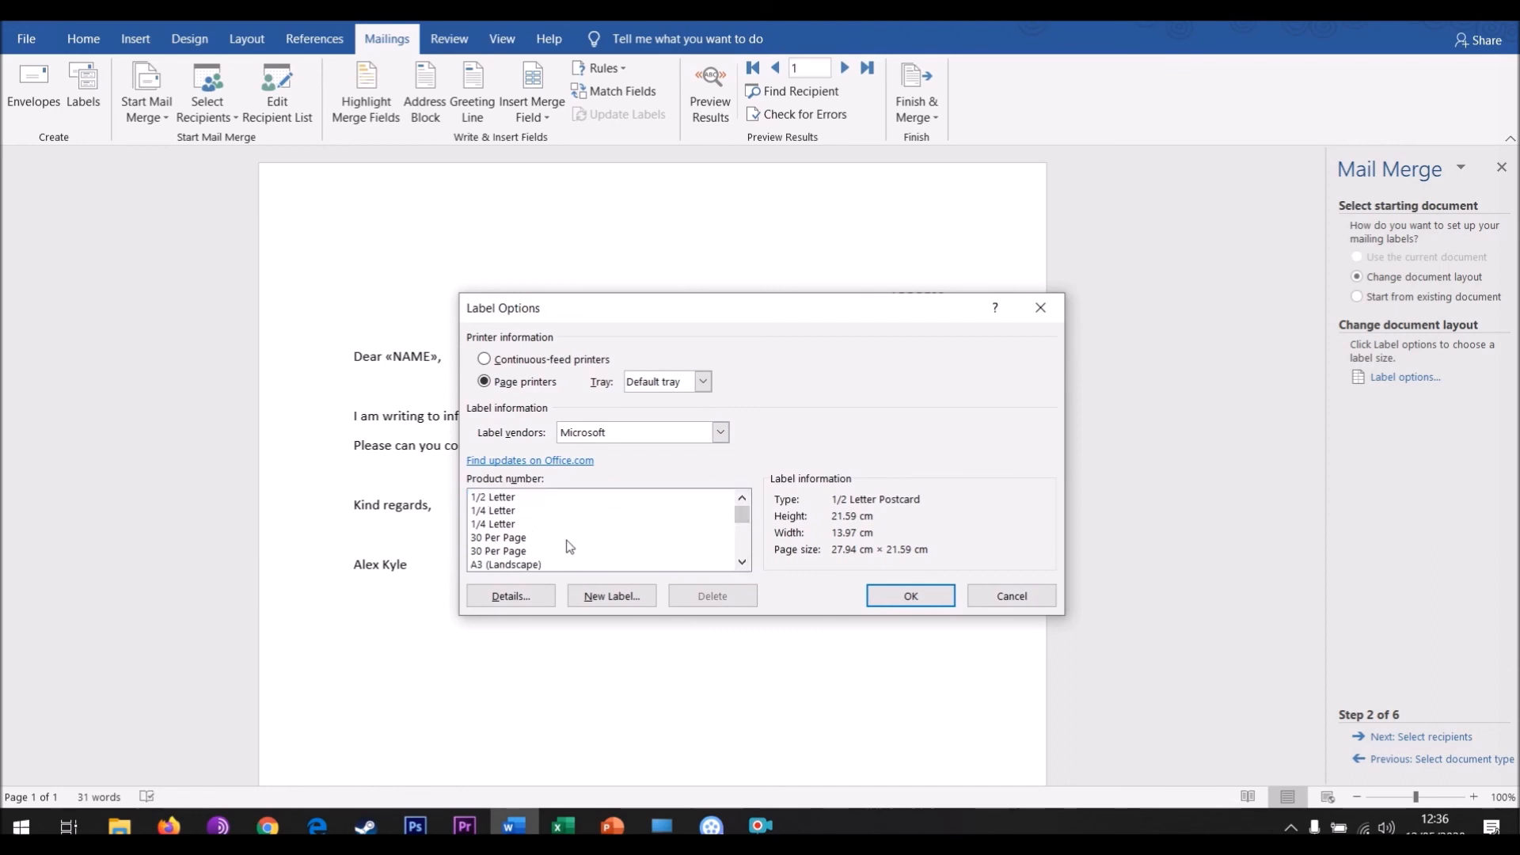
click(742, 562)
click(742, 498)
click(517, 538)
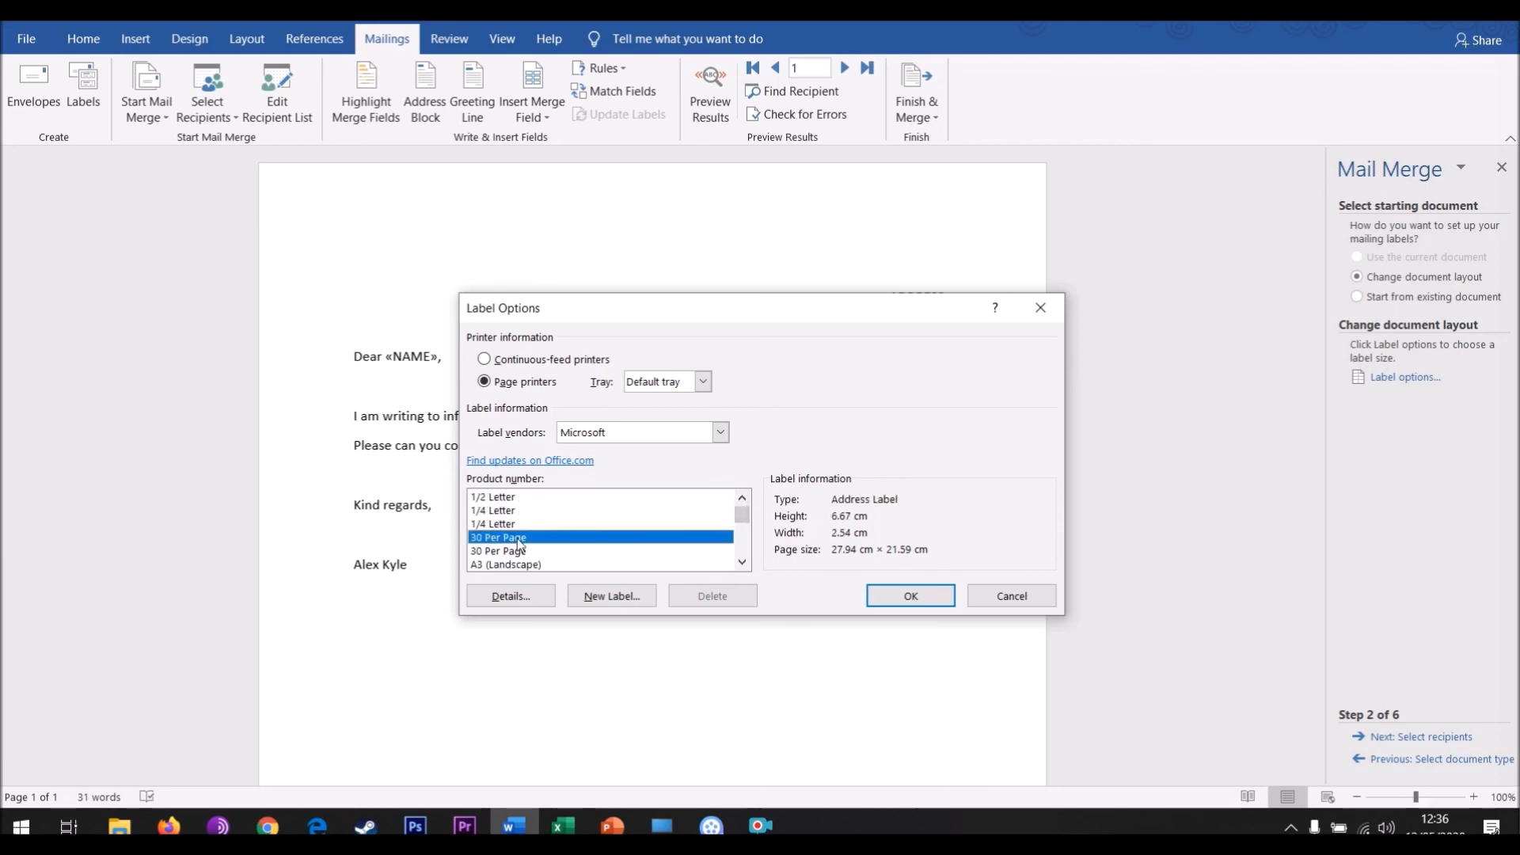
click(910, 596)
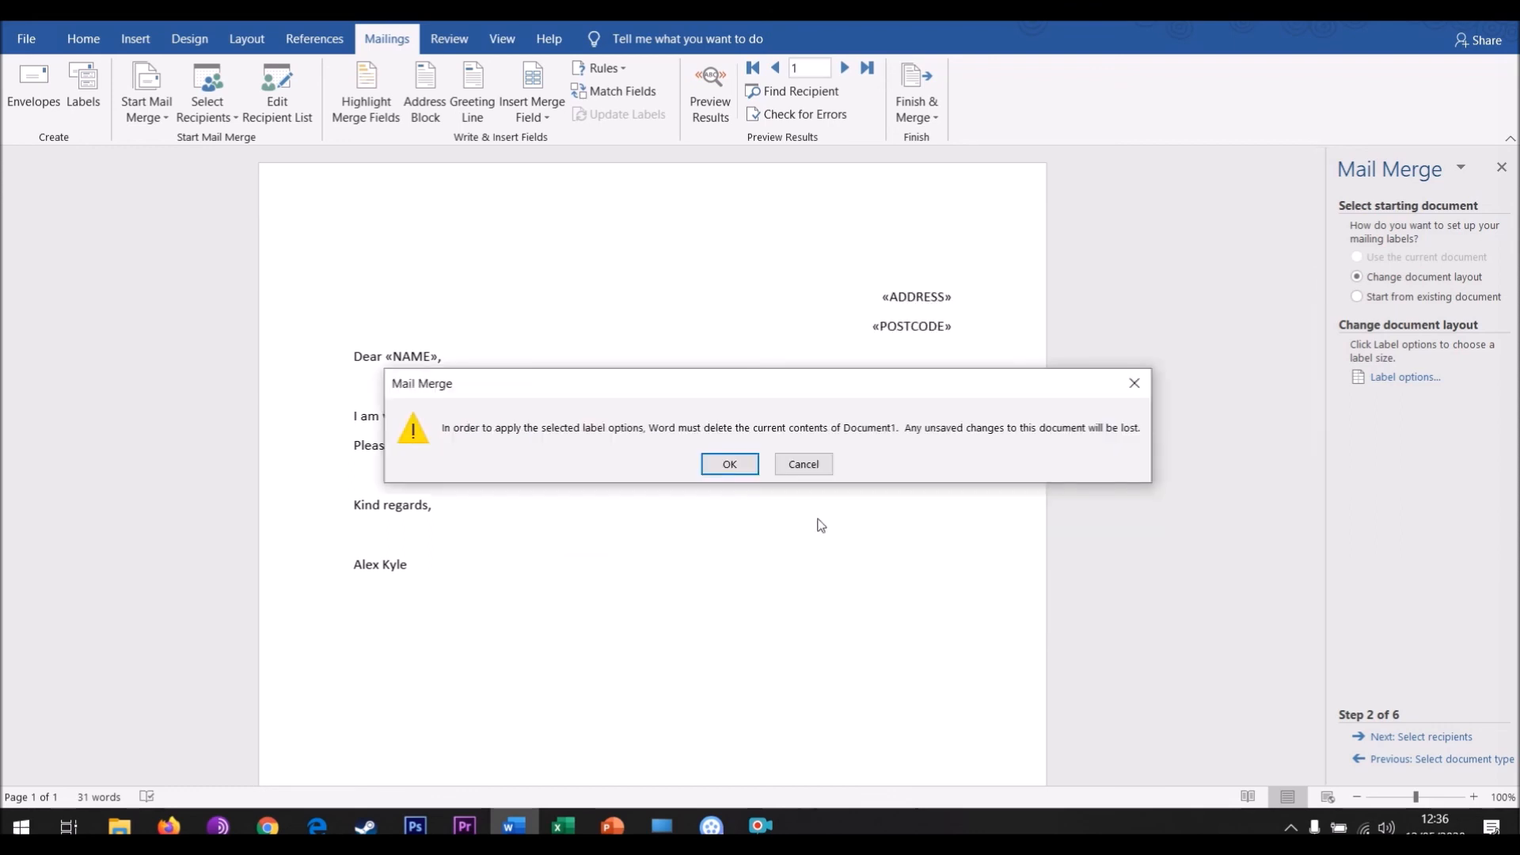
click(752, 463)
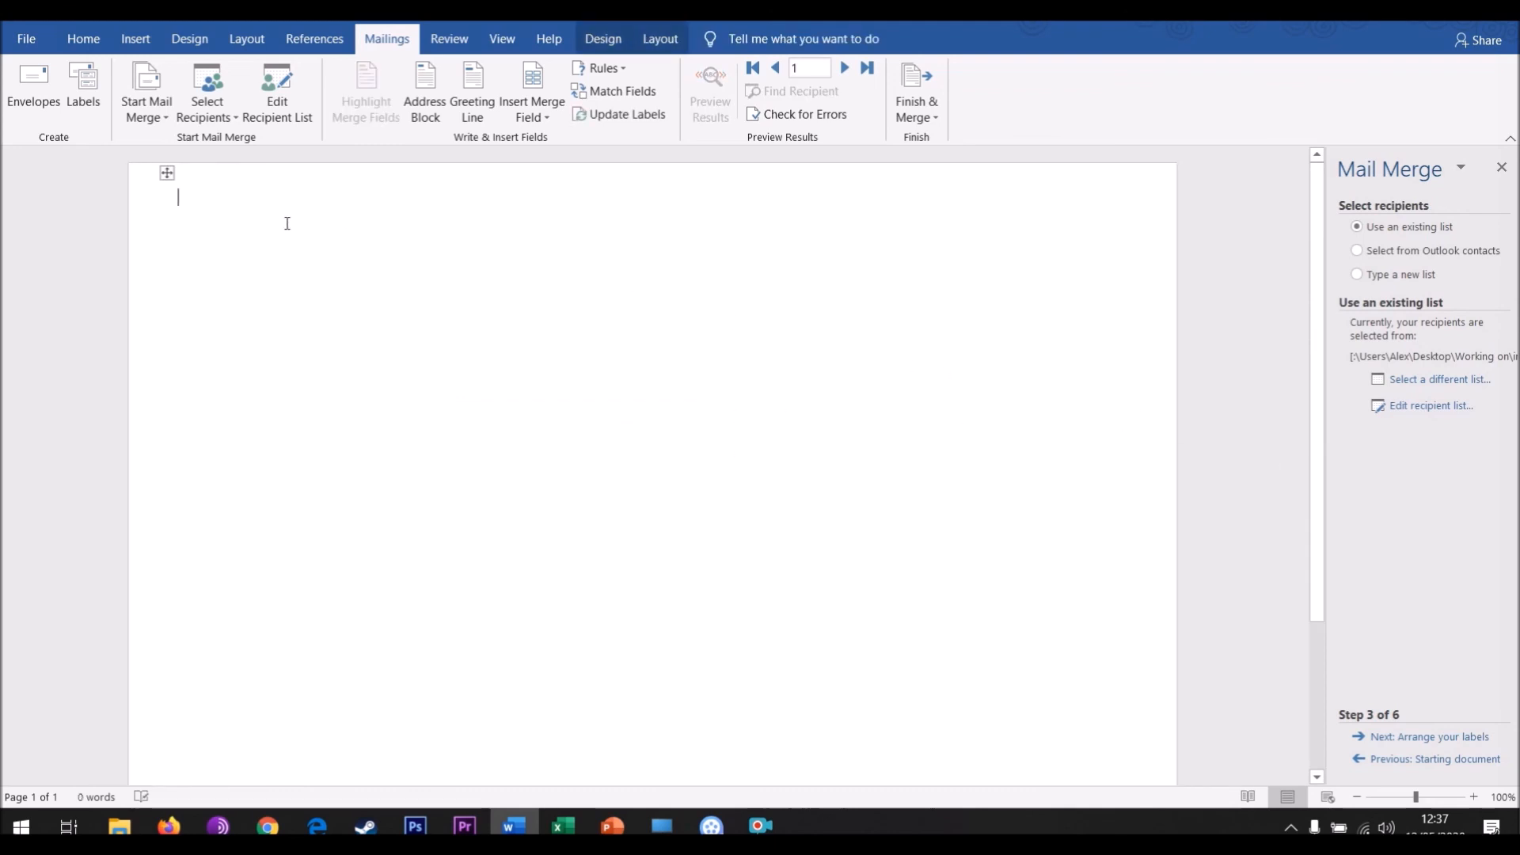
Advance the wizard to arranging the labels and insert the NAME, ADDRESS and POSTCODE merge fields in the first label.
scroll(1056, 414, down, 5)
scroll(1059, 415, up, 5)
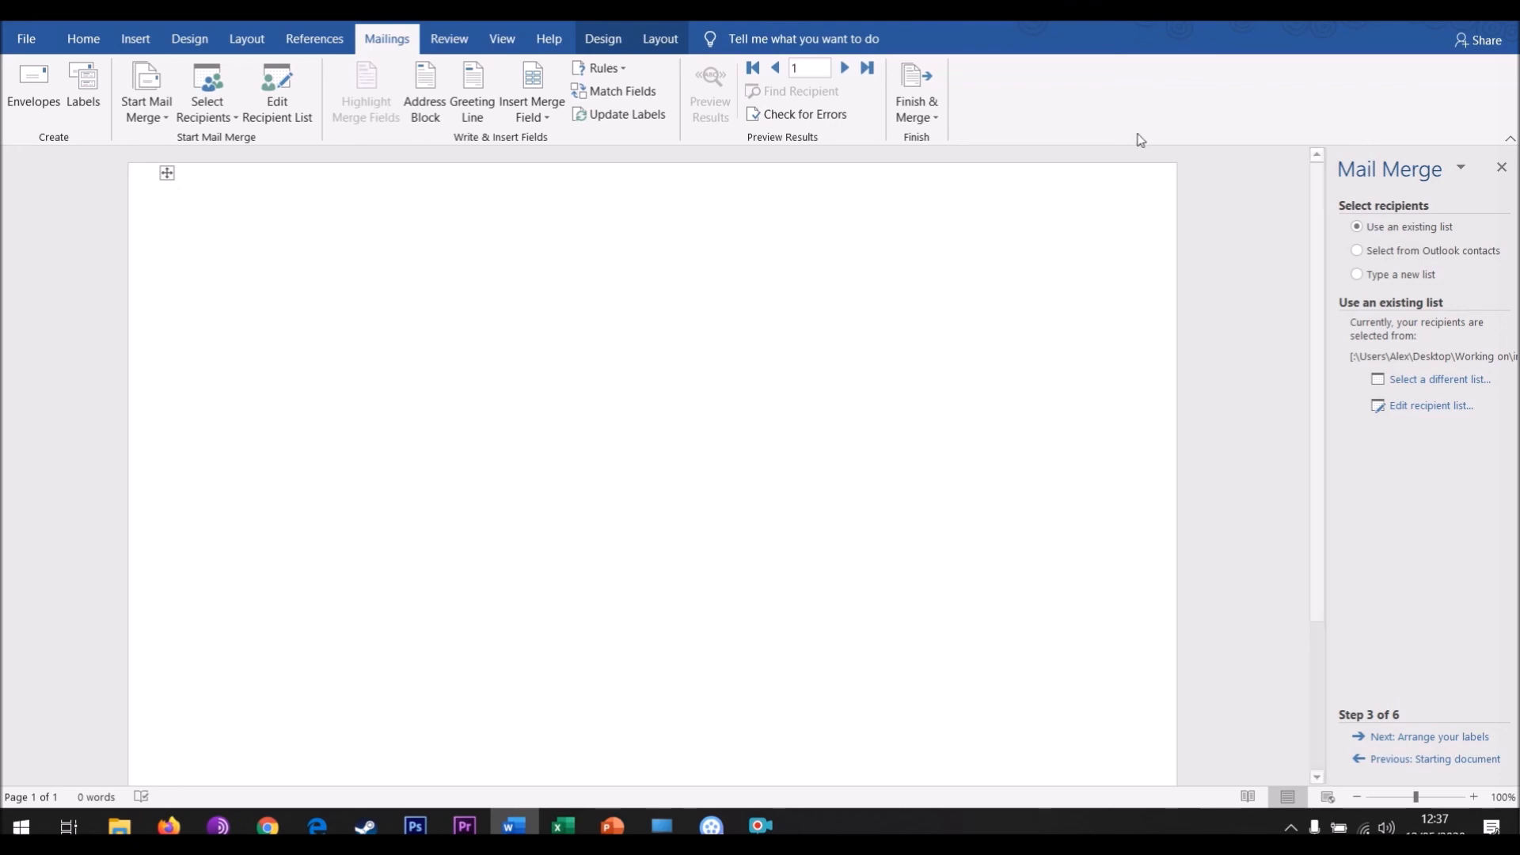
click(1436, 738)
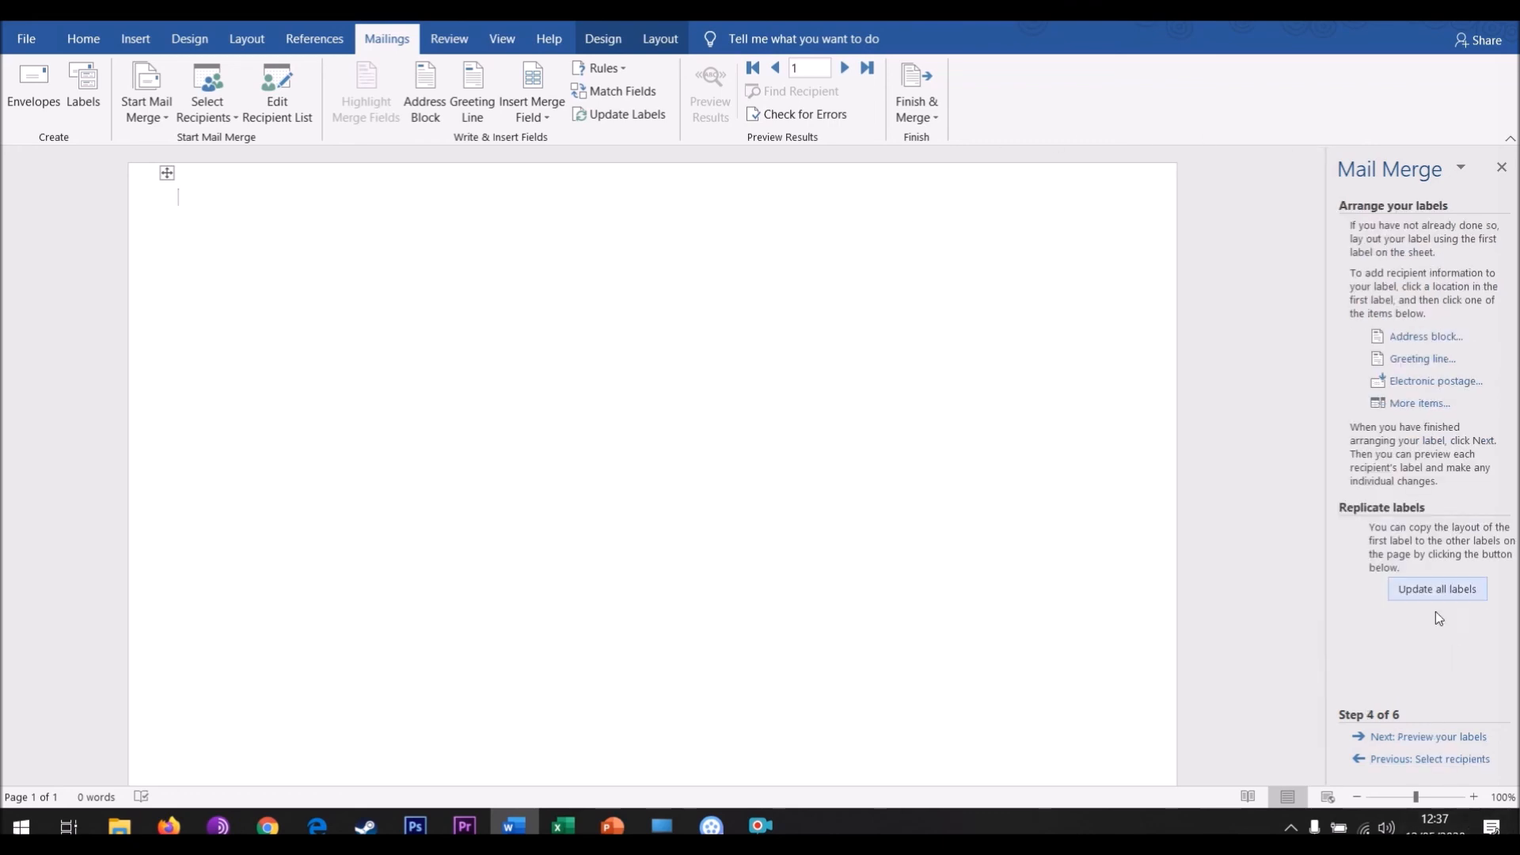
click(1420, 404)
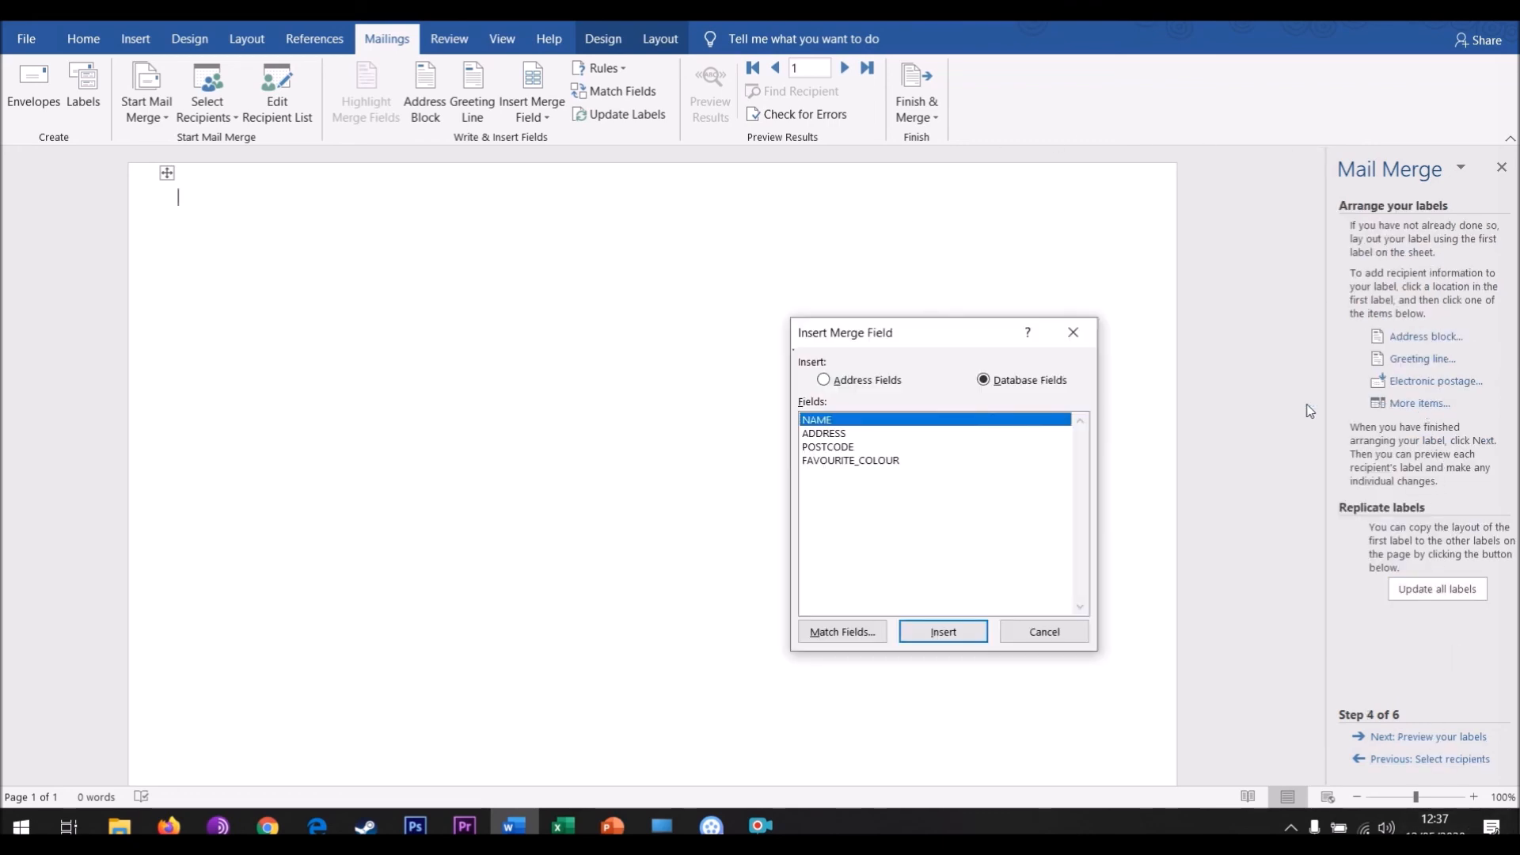
click(955, 643)
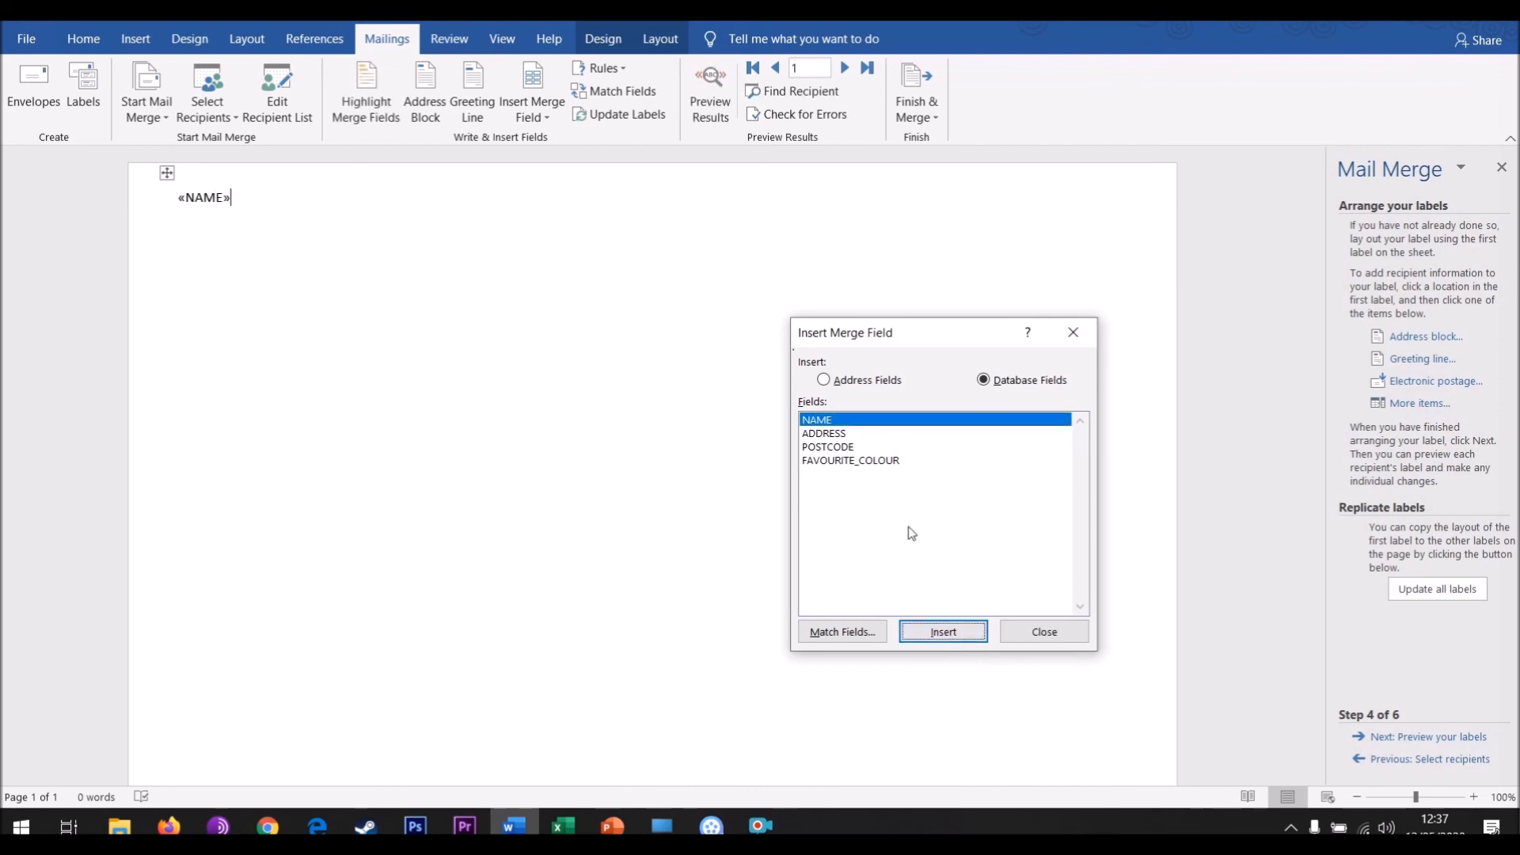
click(867, 436)
click(964, 627)
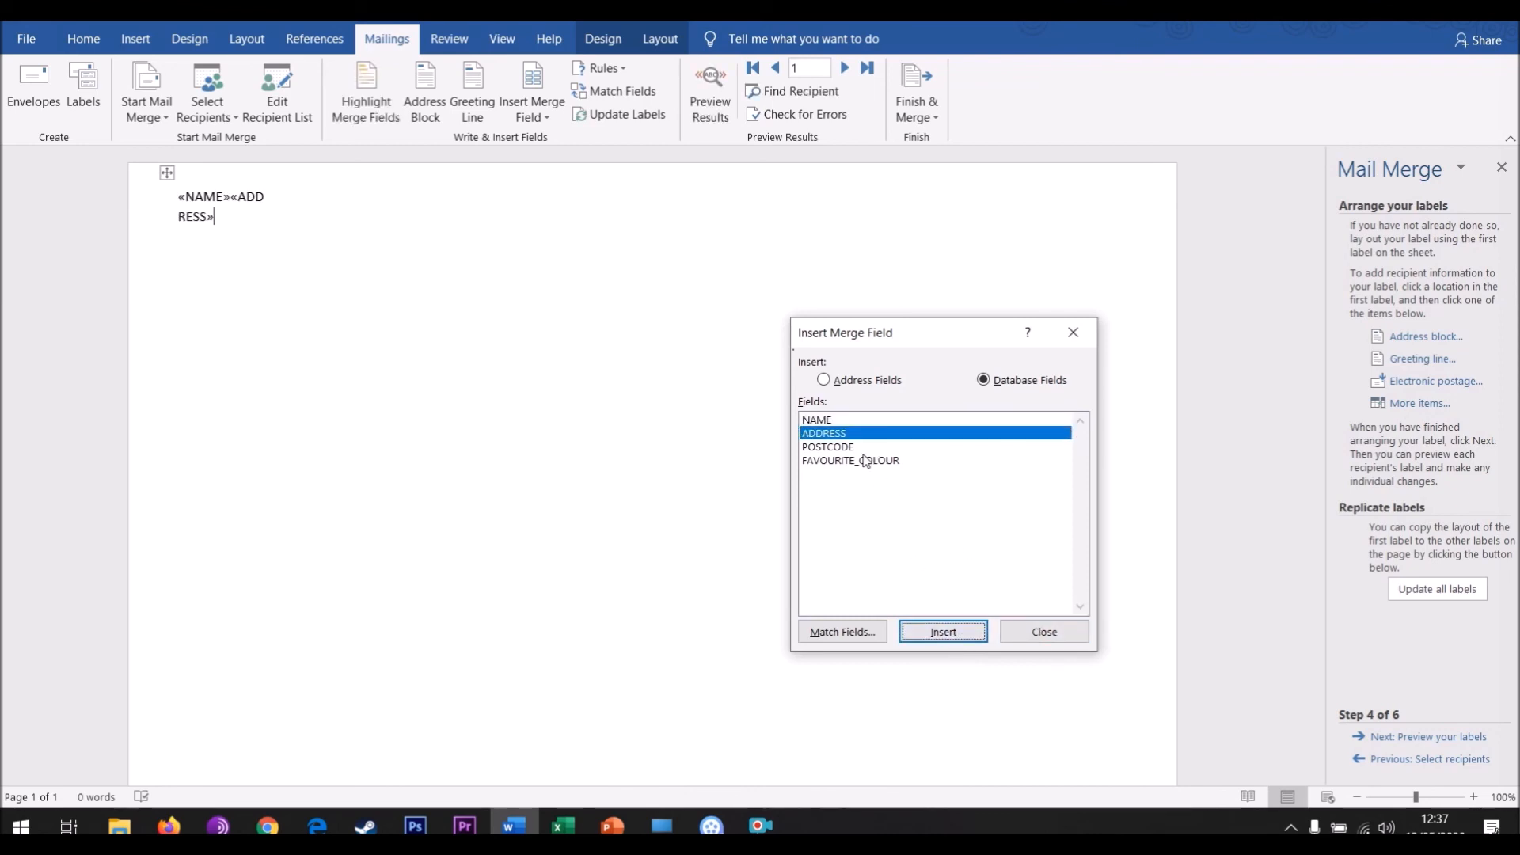
click(867, 448)
click(960, 634)
click(1044, 633)
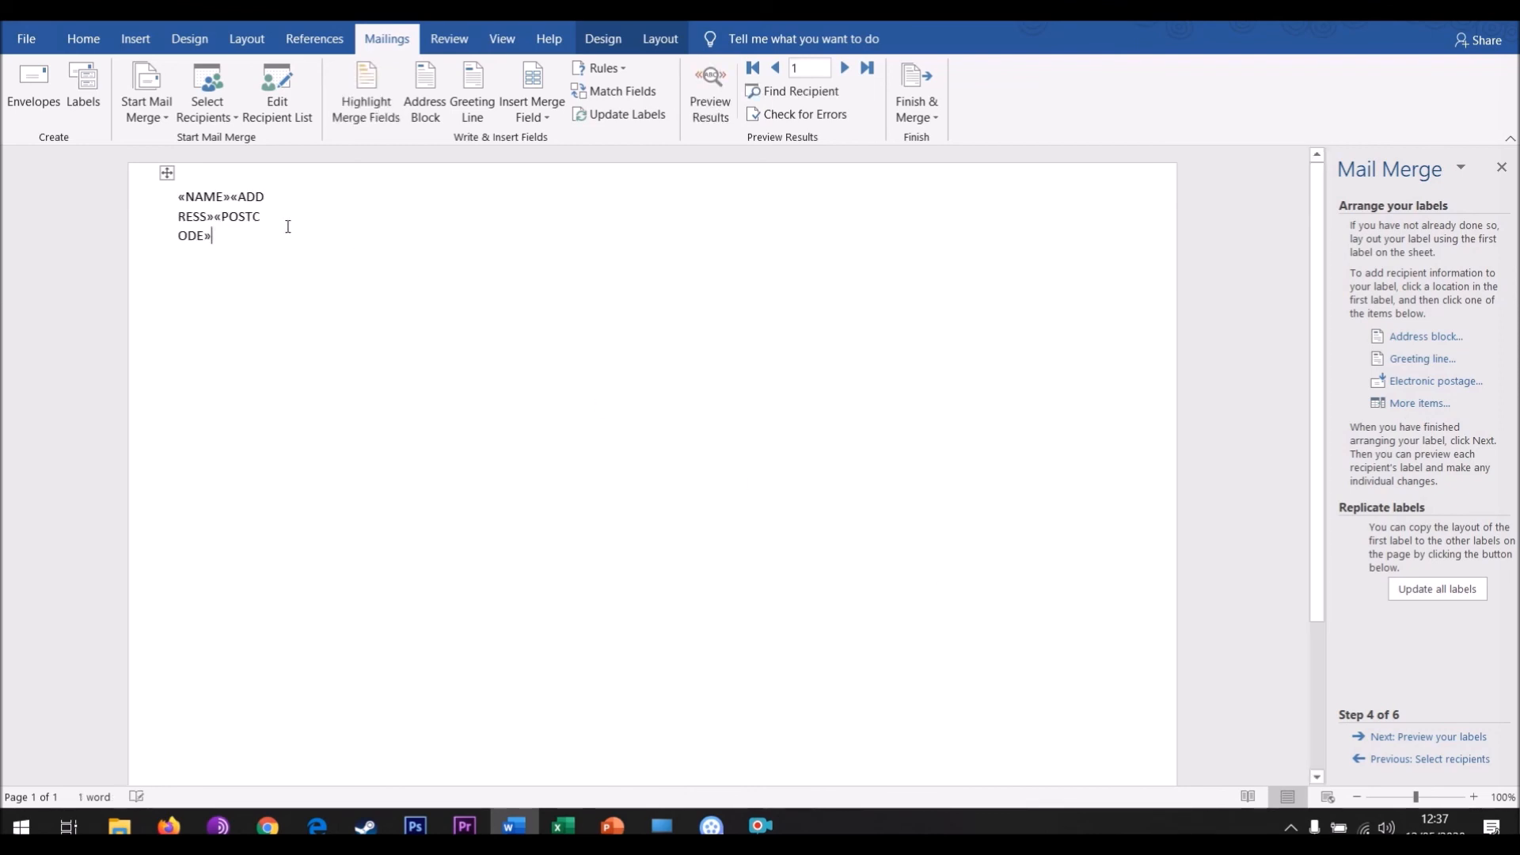
Split the first label's merge fields so that NAME, ADDRESS and POSTCODE each sit on their own line.
key(Return)
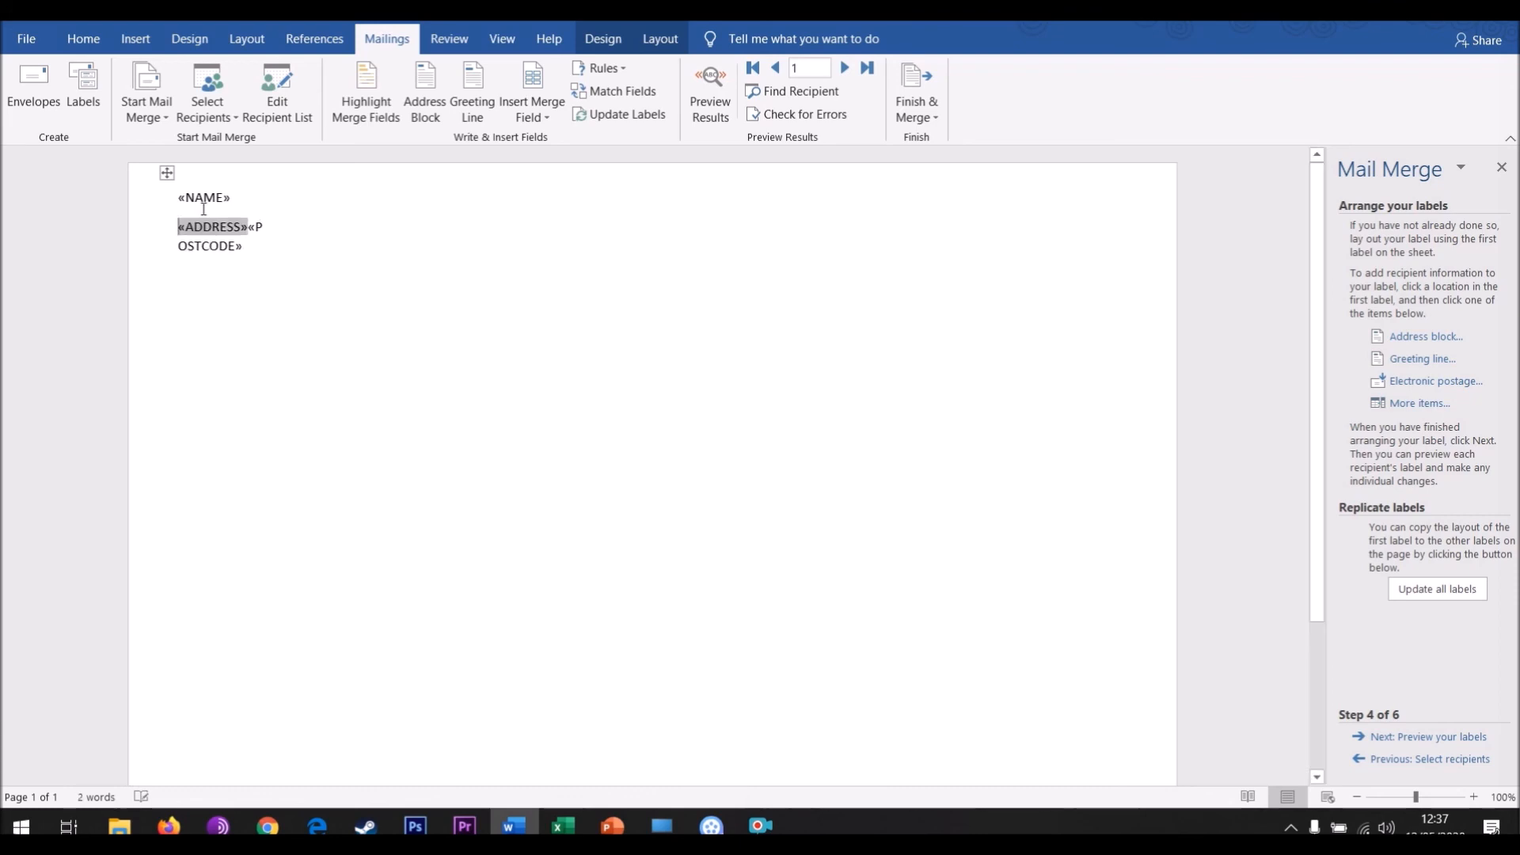
click(248, 228)
key(Return)
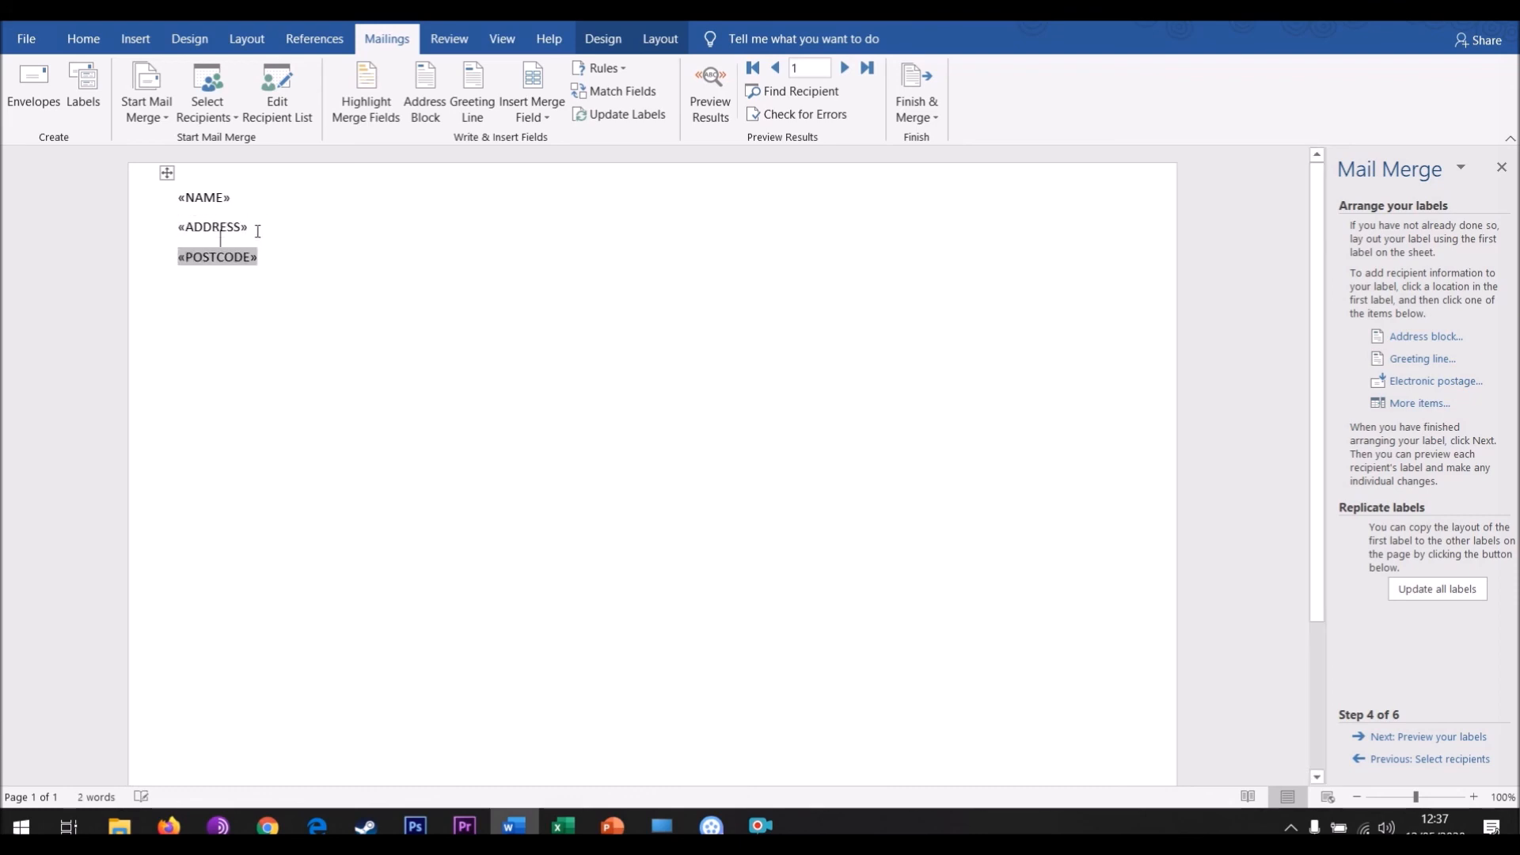
click(295, 261)
Copy the first label's NAME, ADDRESS and POSTCODE block and place the cursor in the empty label area beside it.
key(ctrl+a)
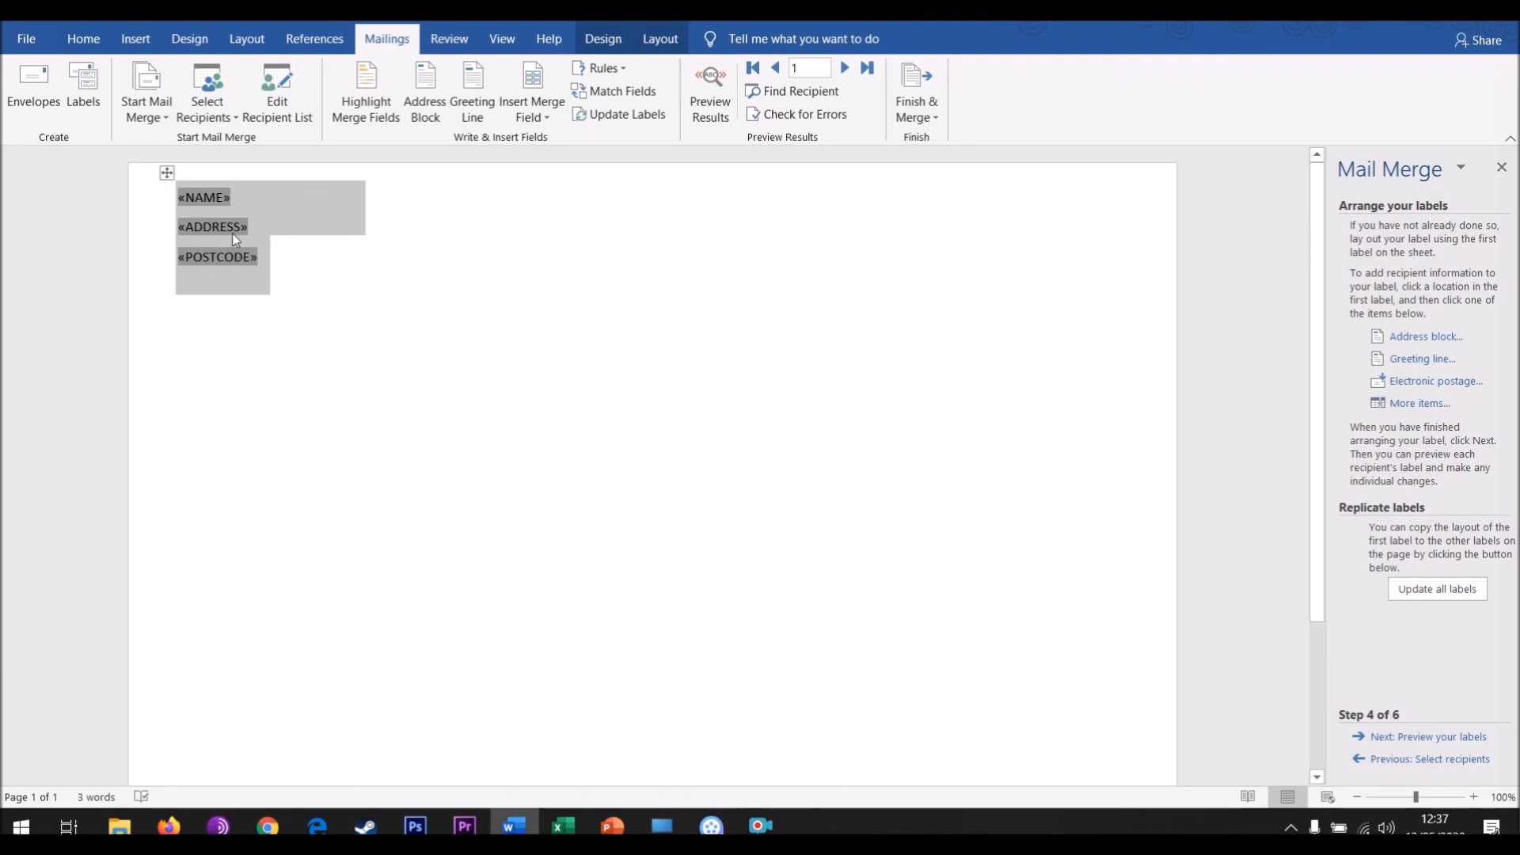
right_click(231, 233)
click(273, 268)
click(431, 240)
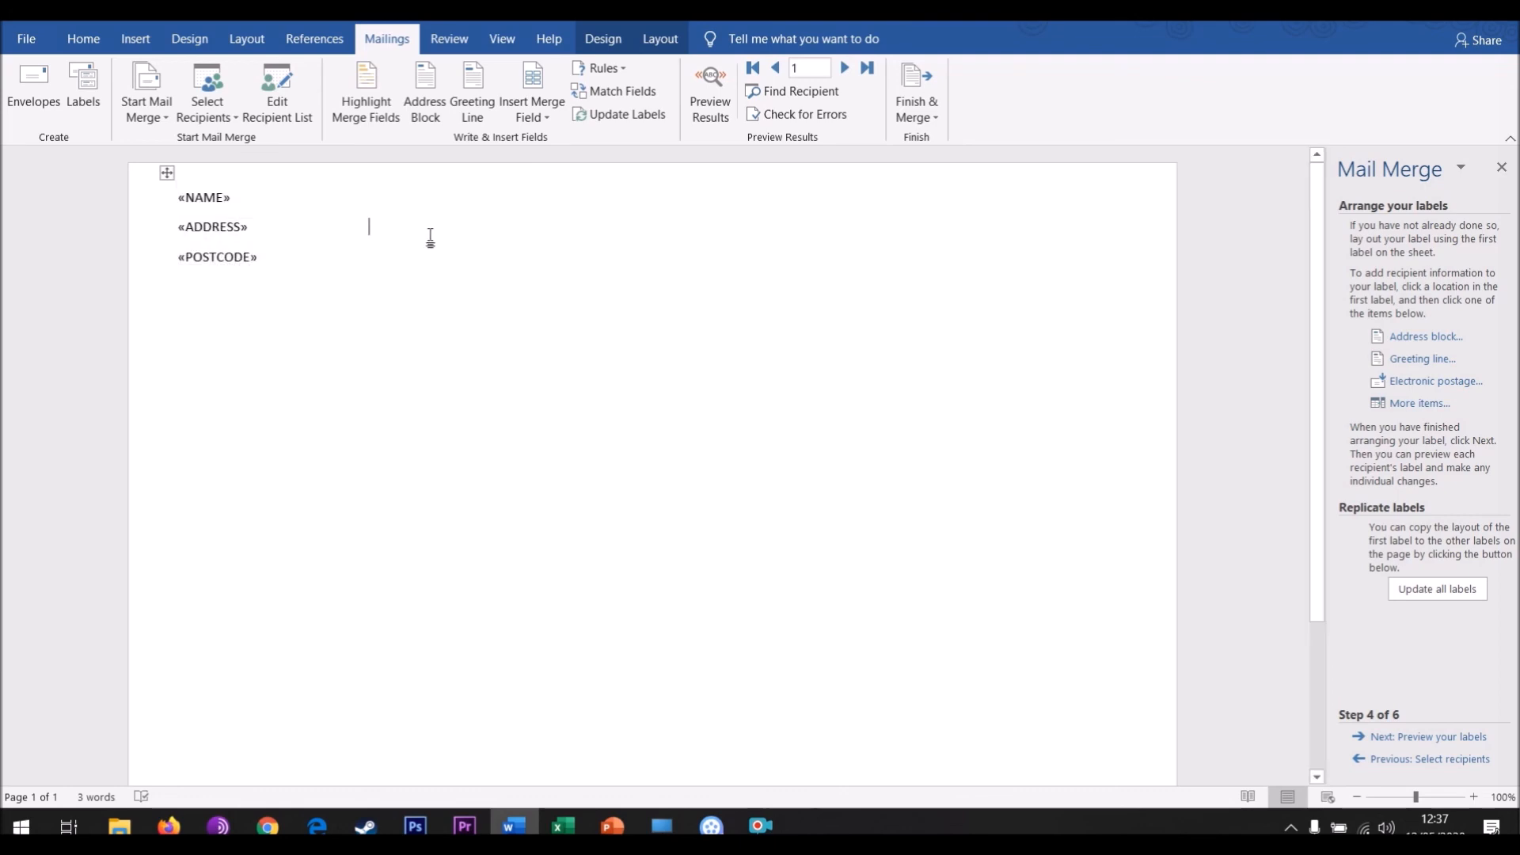
key(Tab)
key(Tab)
key(Tab)
key(Tab)
click(386, 218)
key(Tab)
key(Tab)
key(Tab)
key(Tab)
key(Tab)
key(Tab)
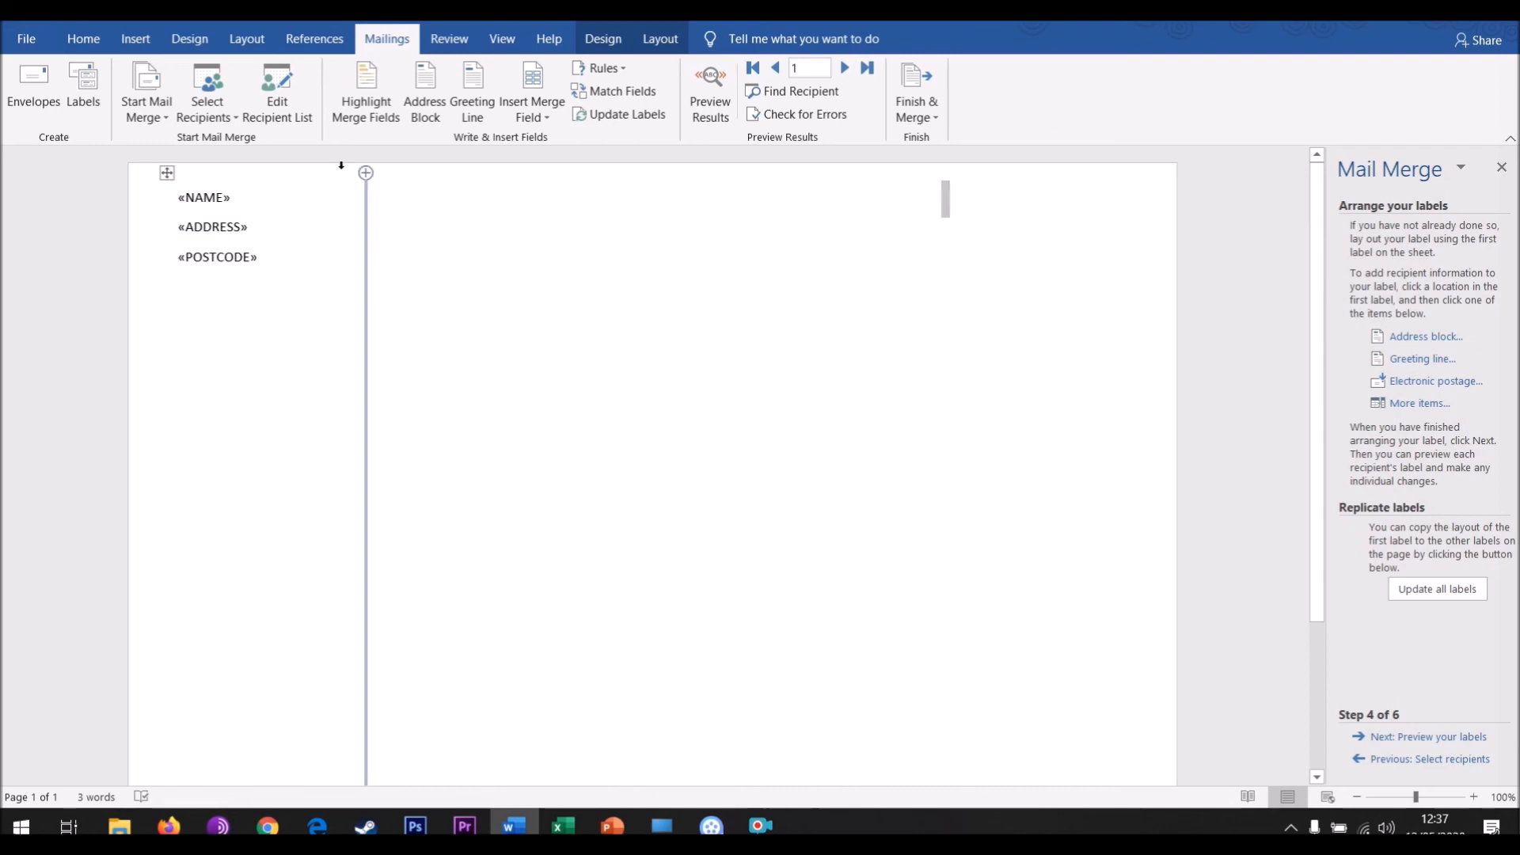
Paste the copied NAME, ADDRESS and POSTCODE block into each of the other four labels in the top row.
click(374, 203)
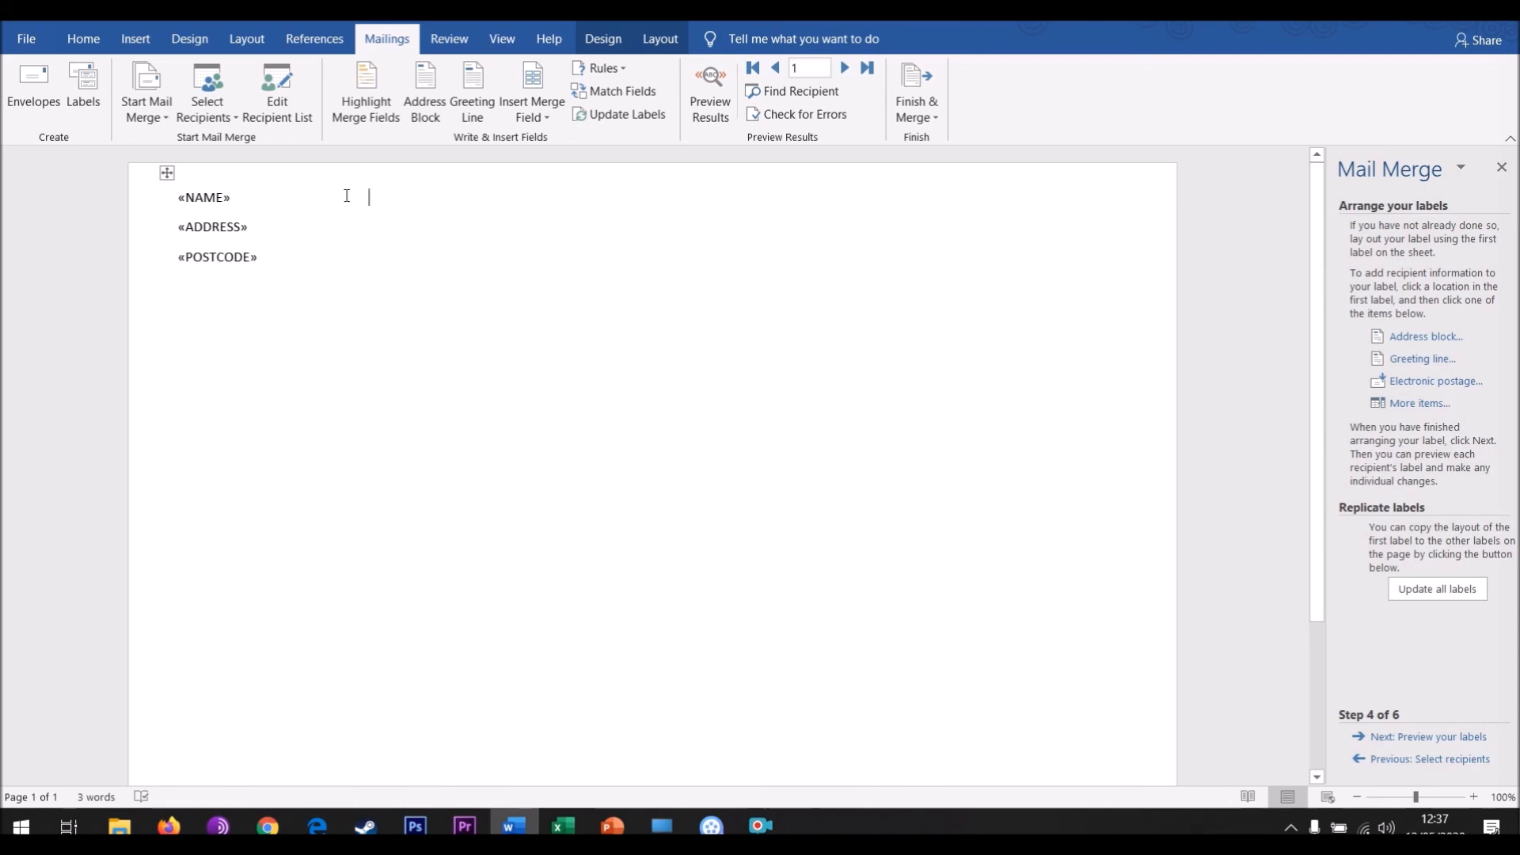
key(Tab)
key(ctrl+v)
key(Tab)
key(Tab)
key(ctrl+v)
key(Tab)
key(ctrl+v)
key(Tab)
key(ctrl+v)
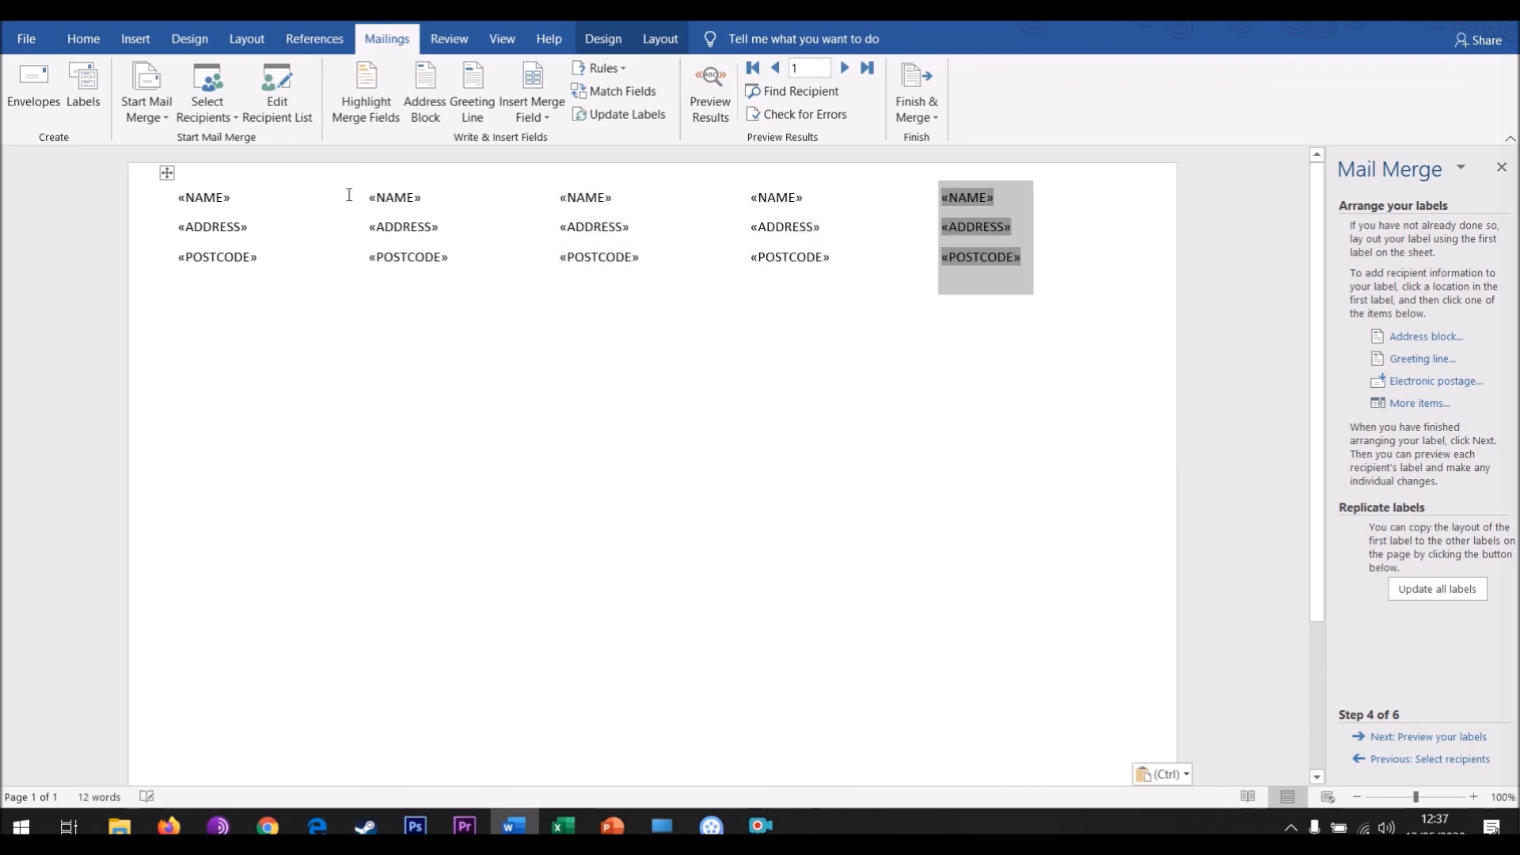
key(ctrl+v)
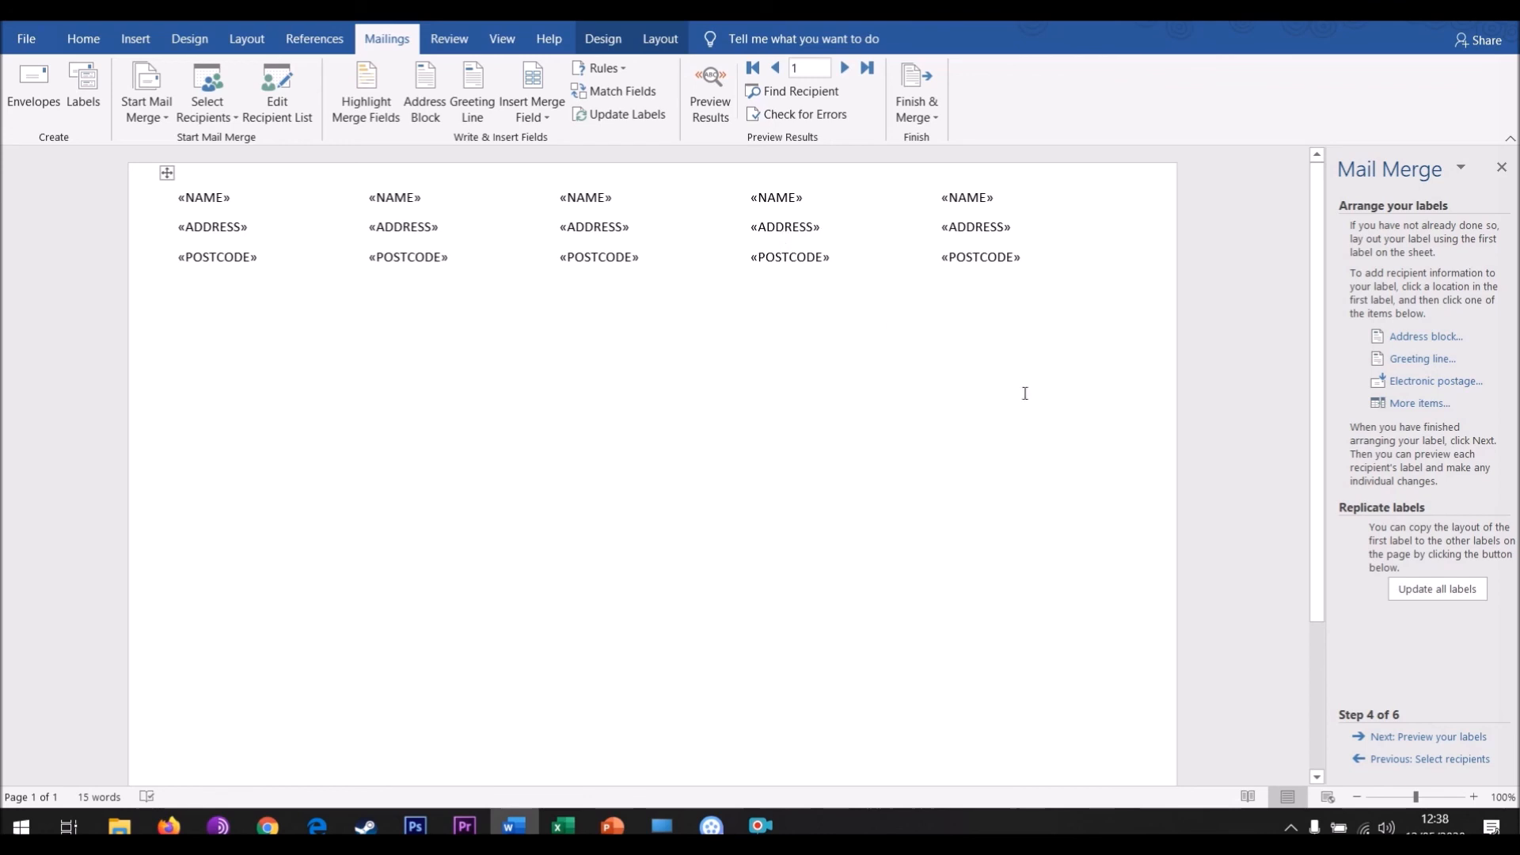
Advance the wizard to previewing the labels with the recipients' merged details.
click(1445, 736)
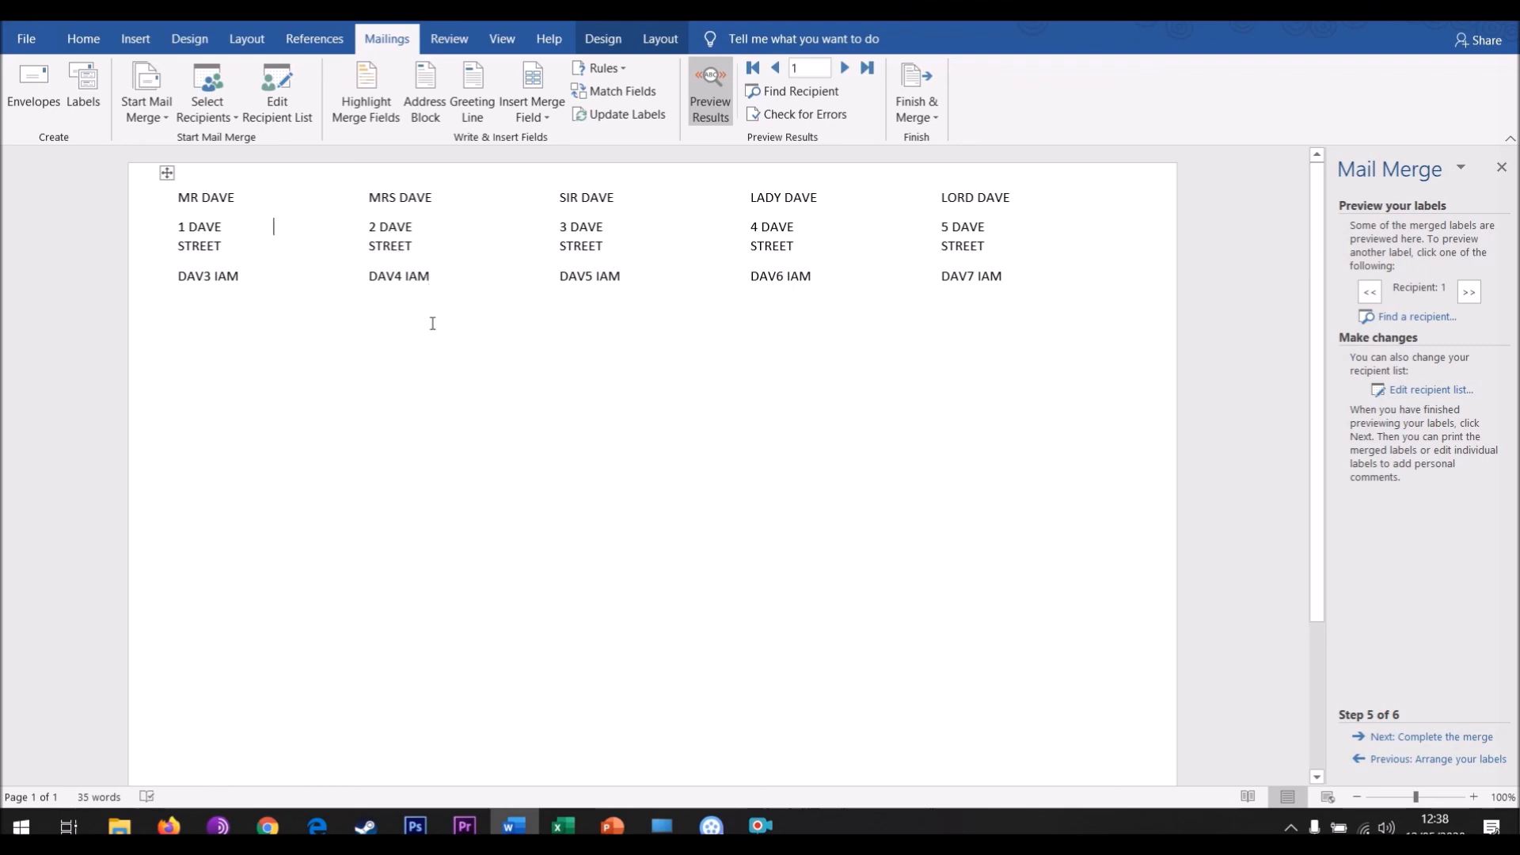
click(760, 826)
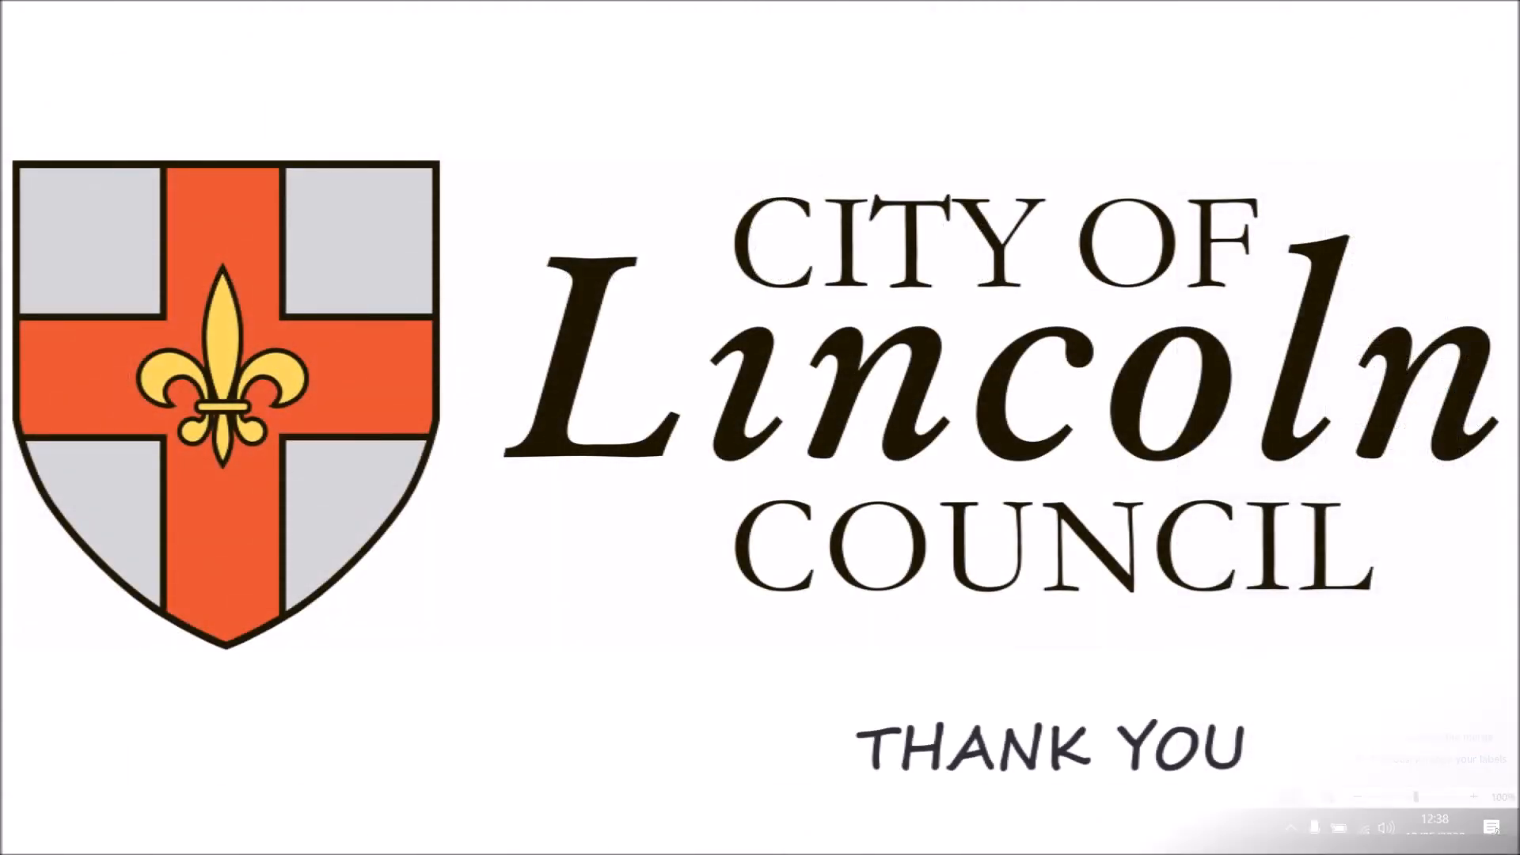